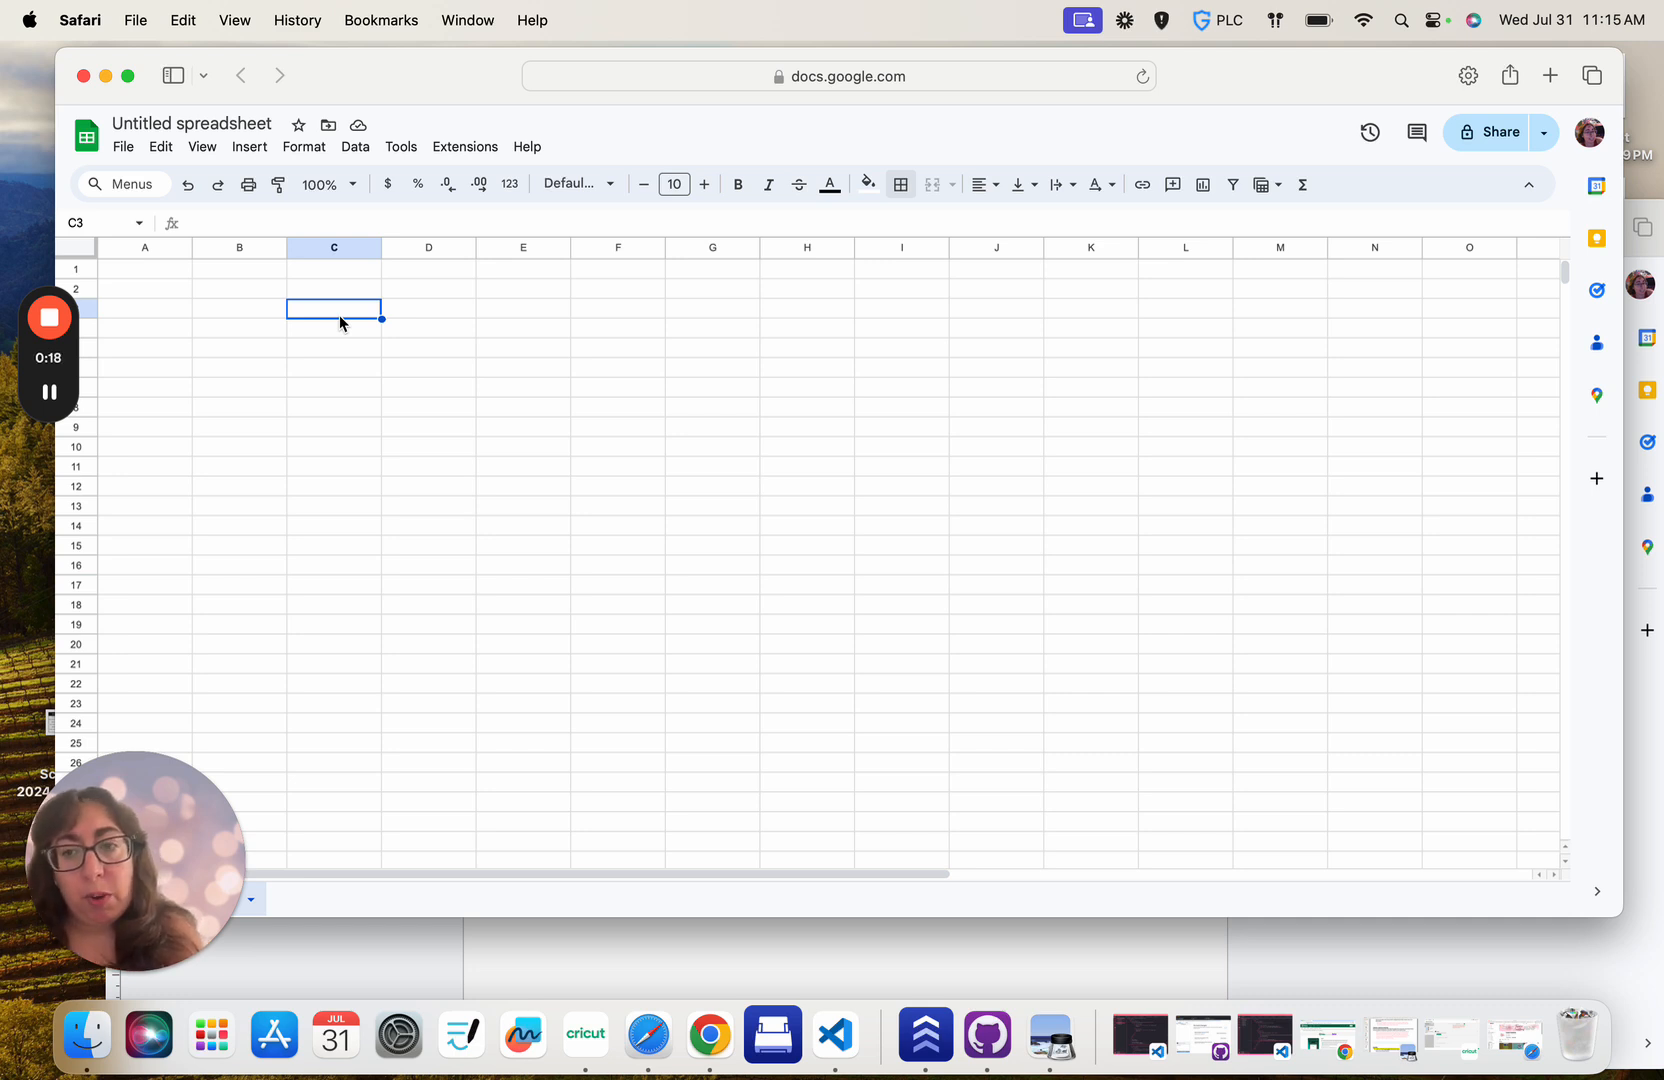
Enter the headers "Monthly Bill", "Amount" and "Due date" in cells C3, D3 and E3.
{"action": "type", "text": "Month"}
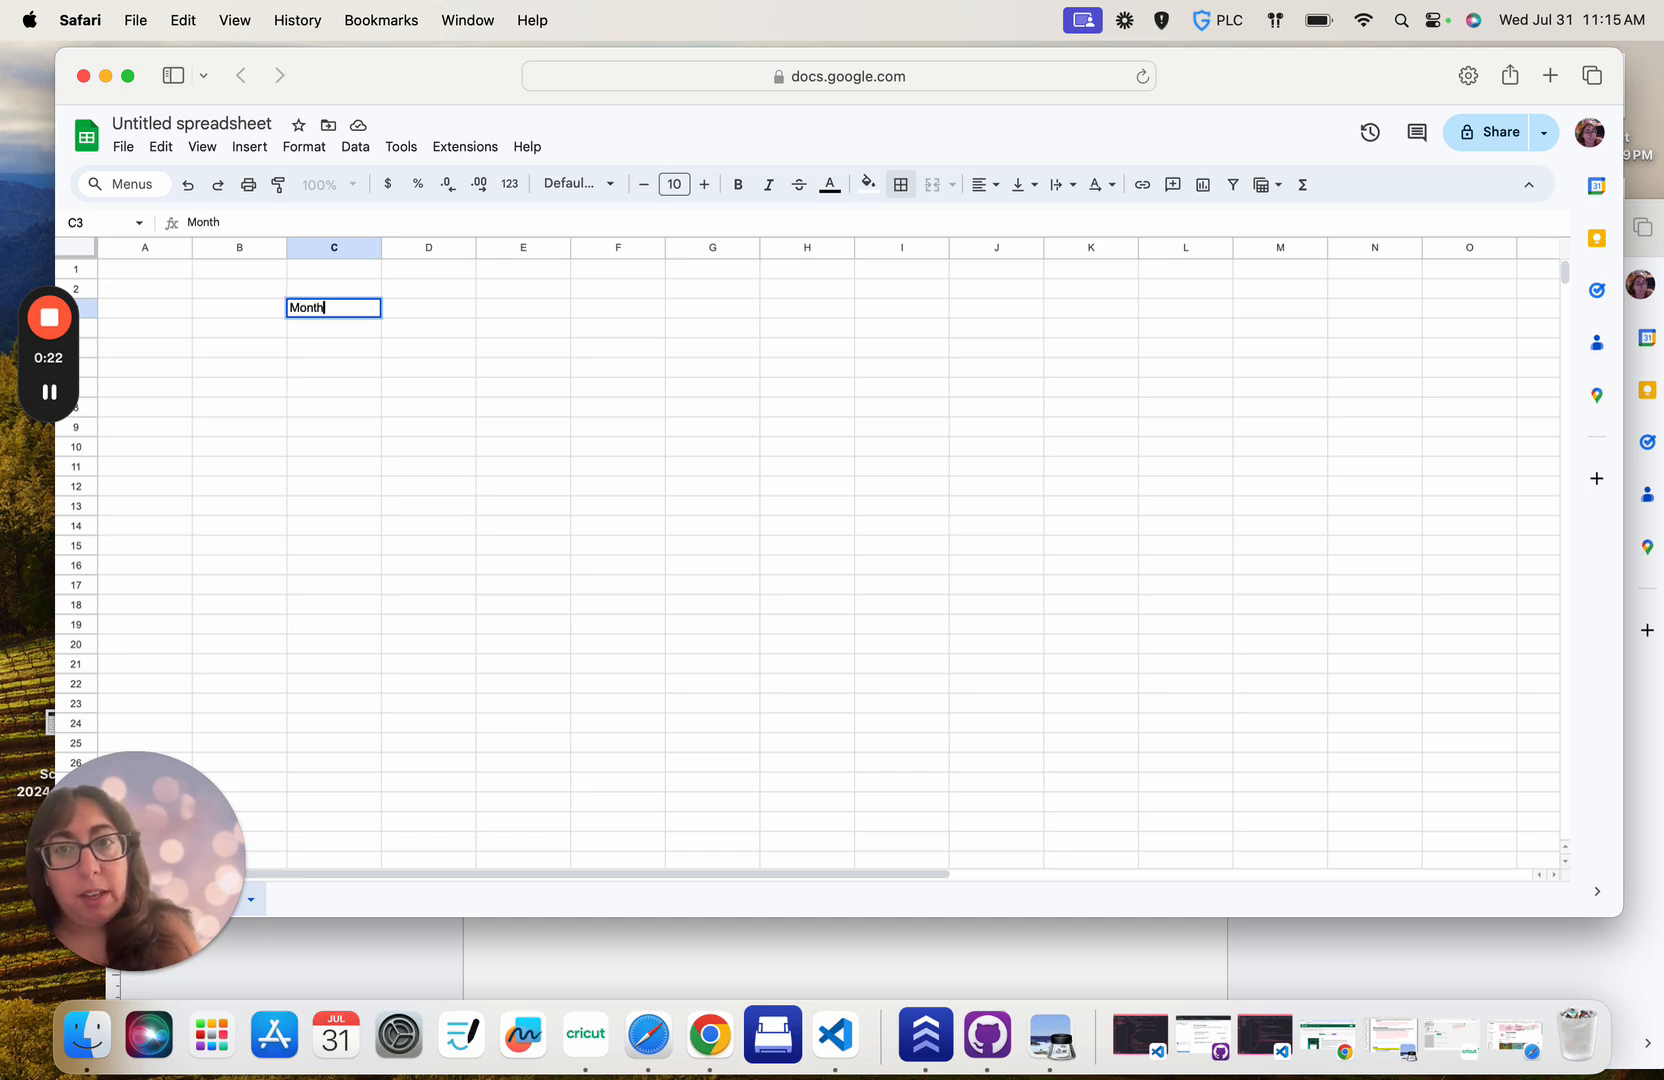
{"action": "type", "text": "ly "}
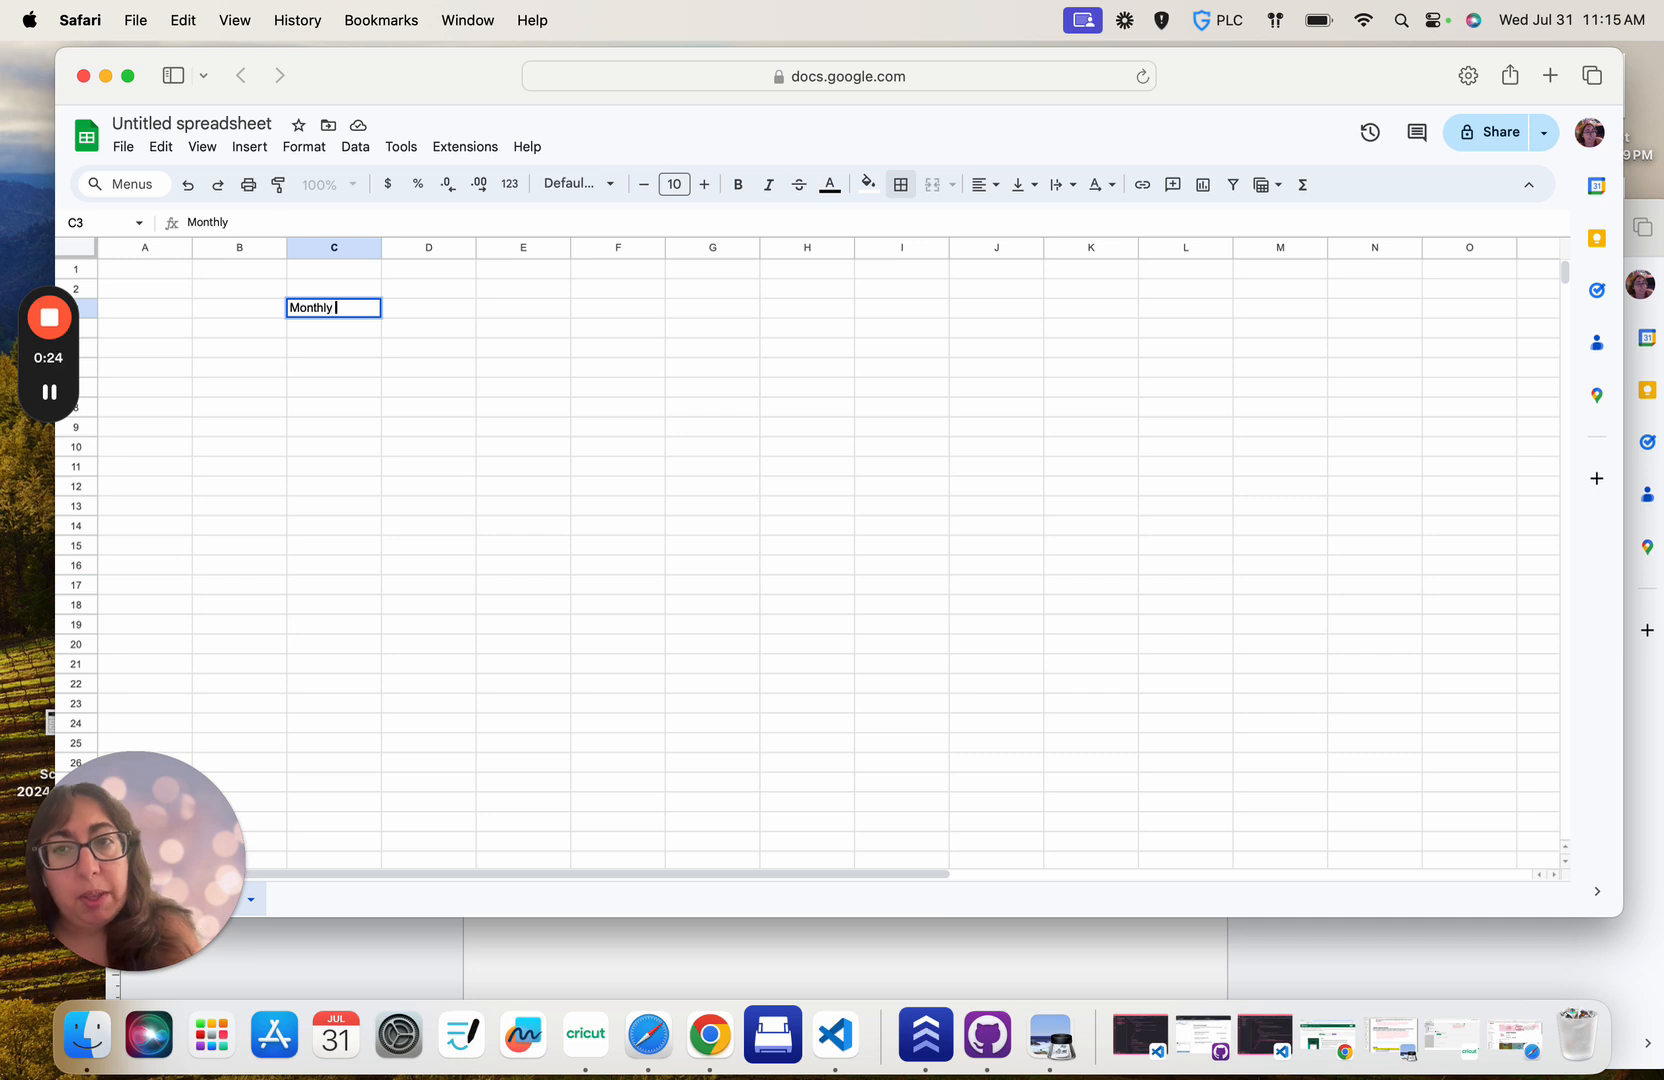
{"action": "type", "text": "Bill"}
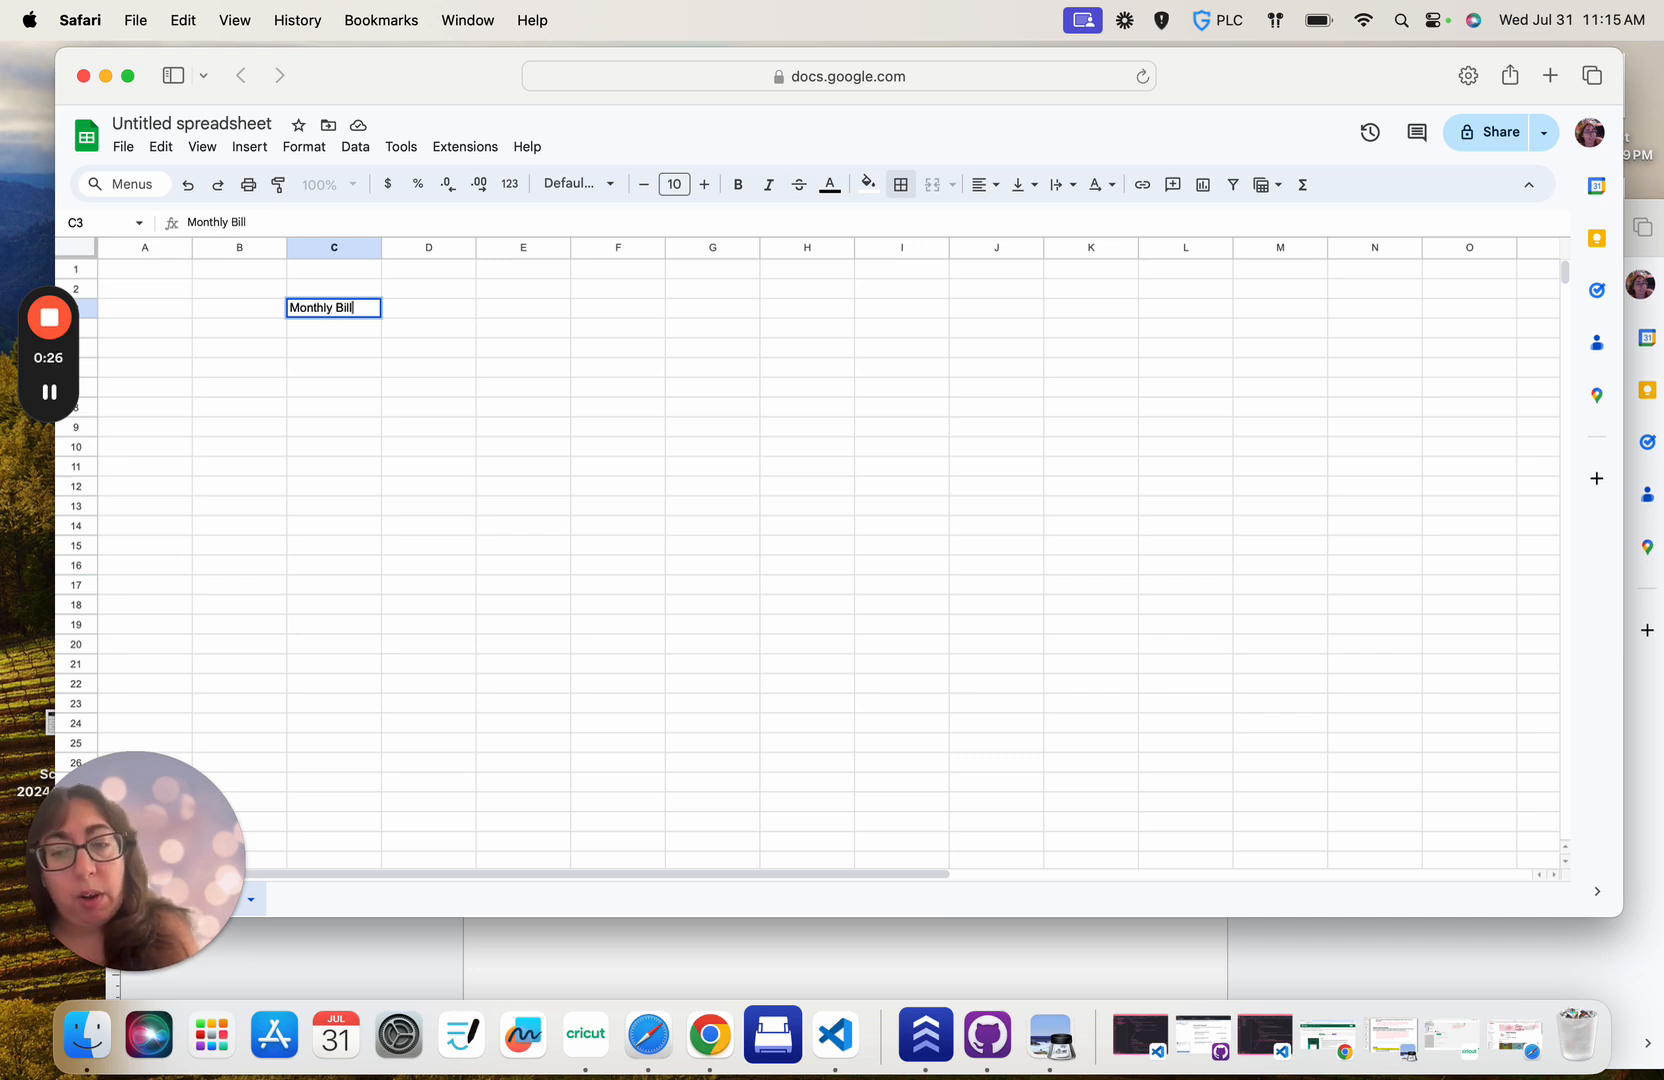
{"action": "key", "text": "Tab"}
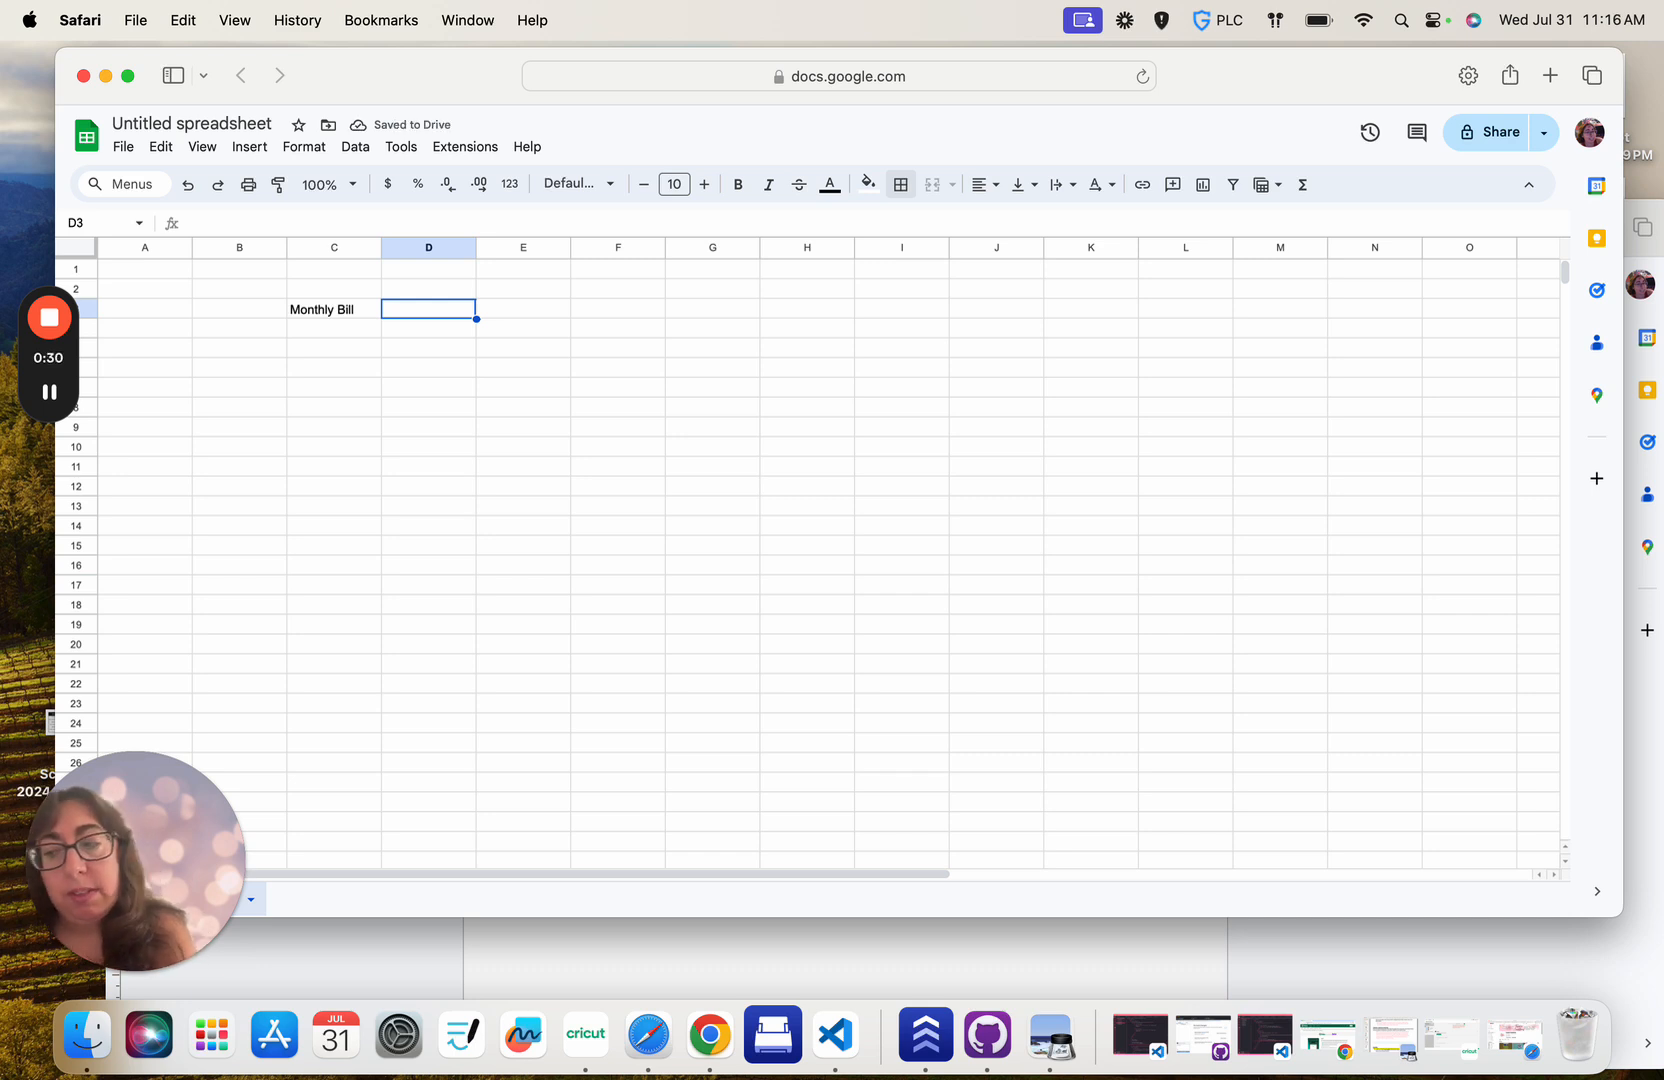
{"action": "type", "text": "Amoun"}
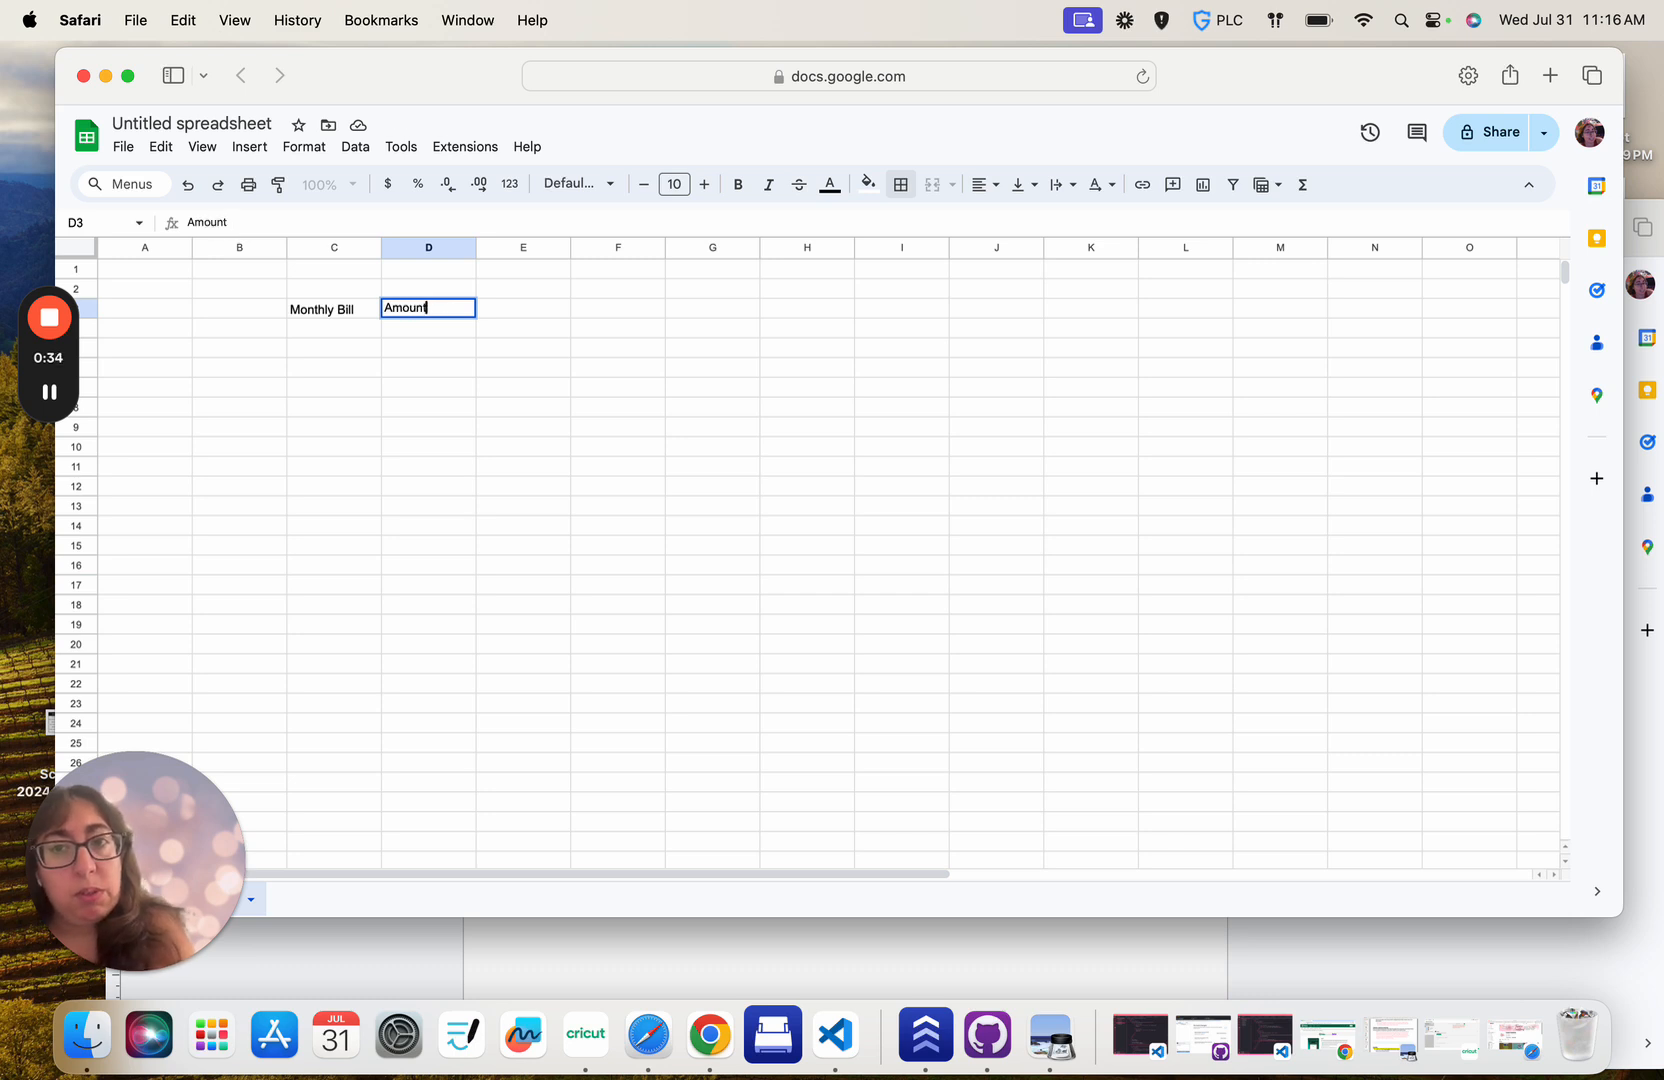
{"action": "type", "text": "t"}
{"action": "key", "text": "Tab"}
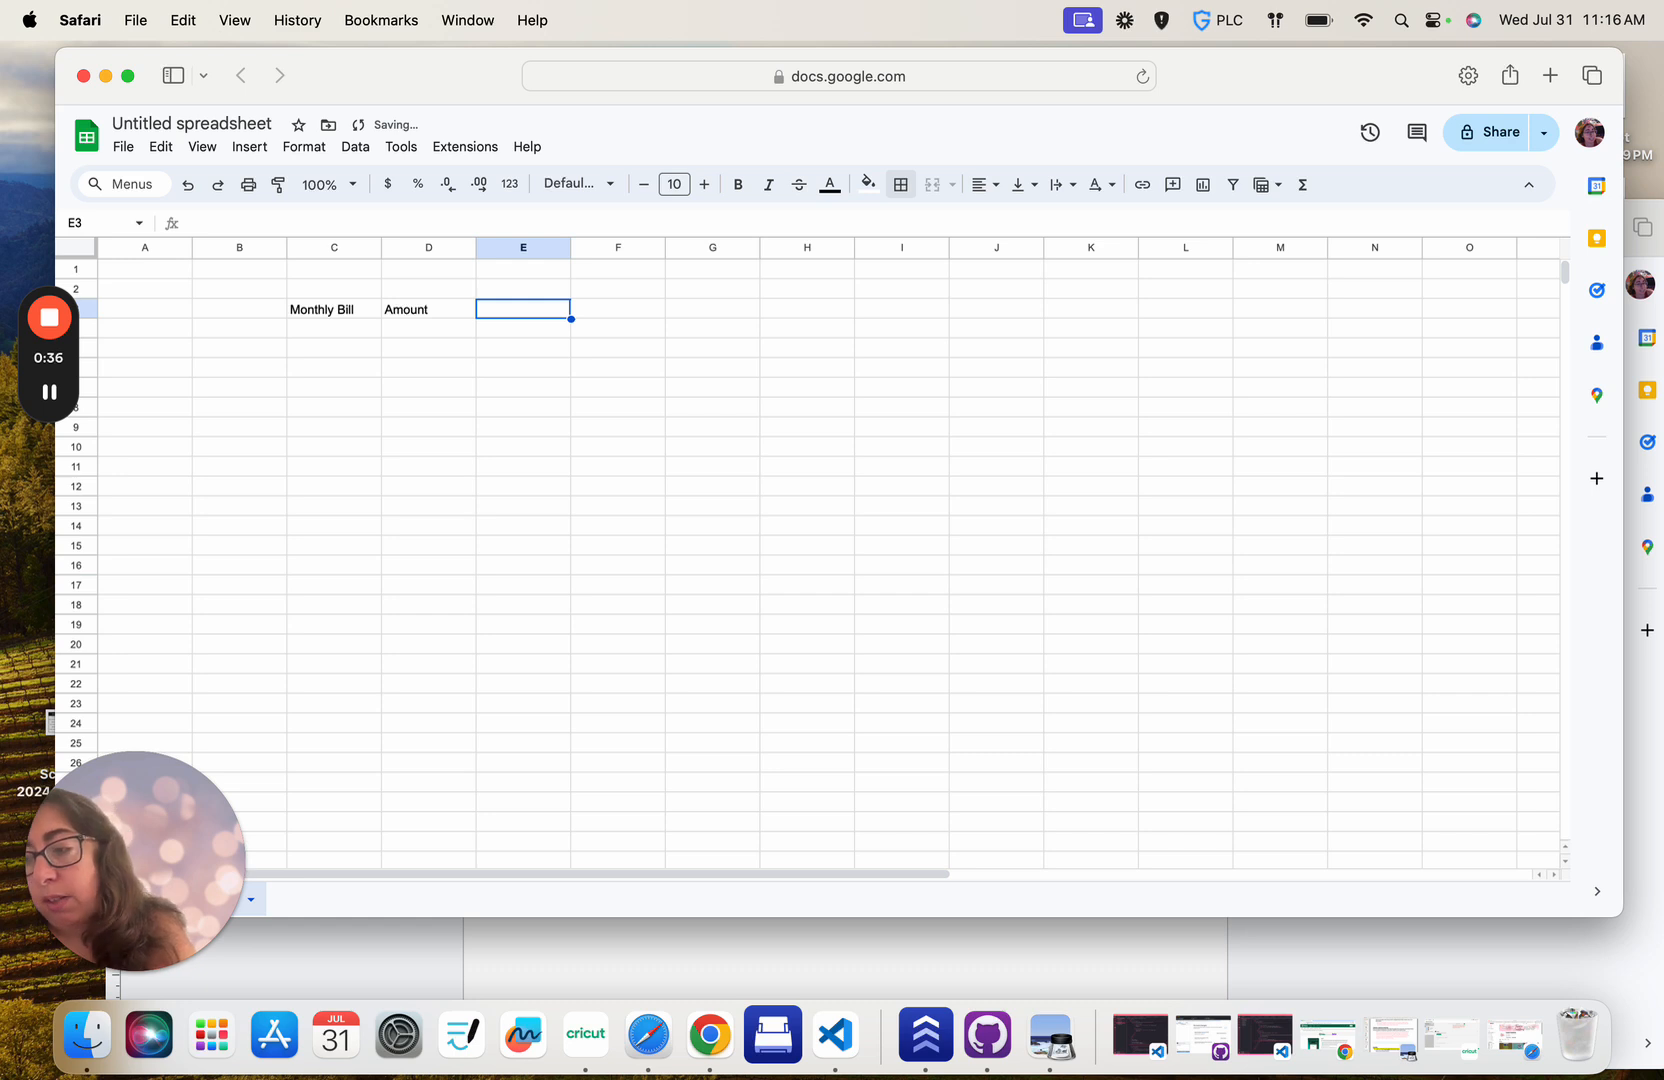
{"action": "type", "text": "Due date"}
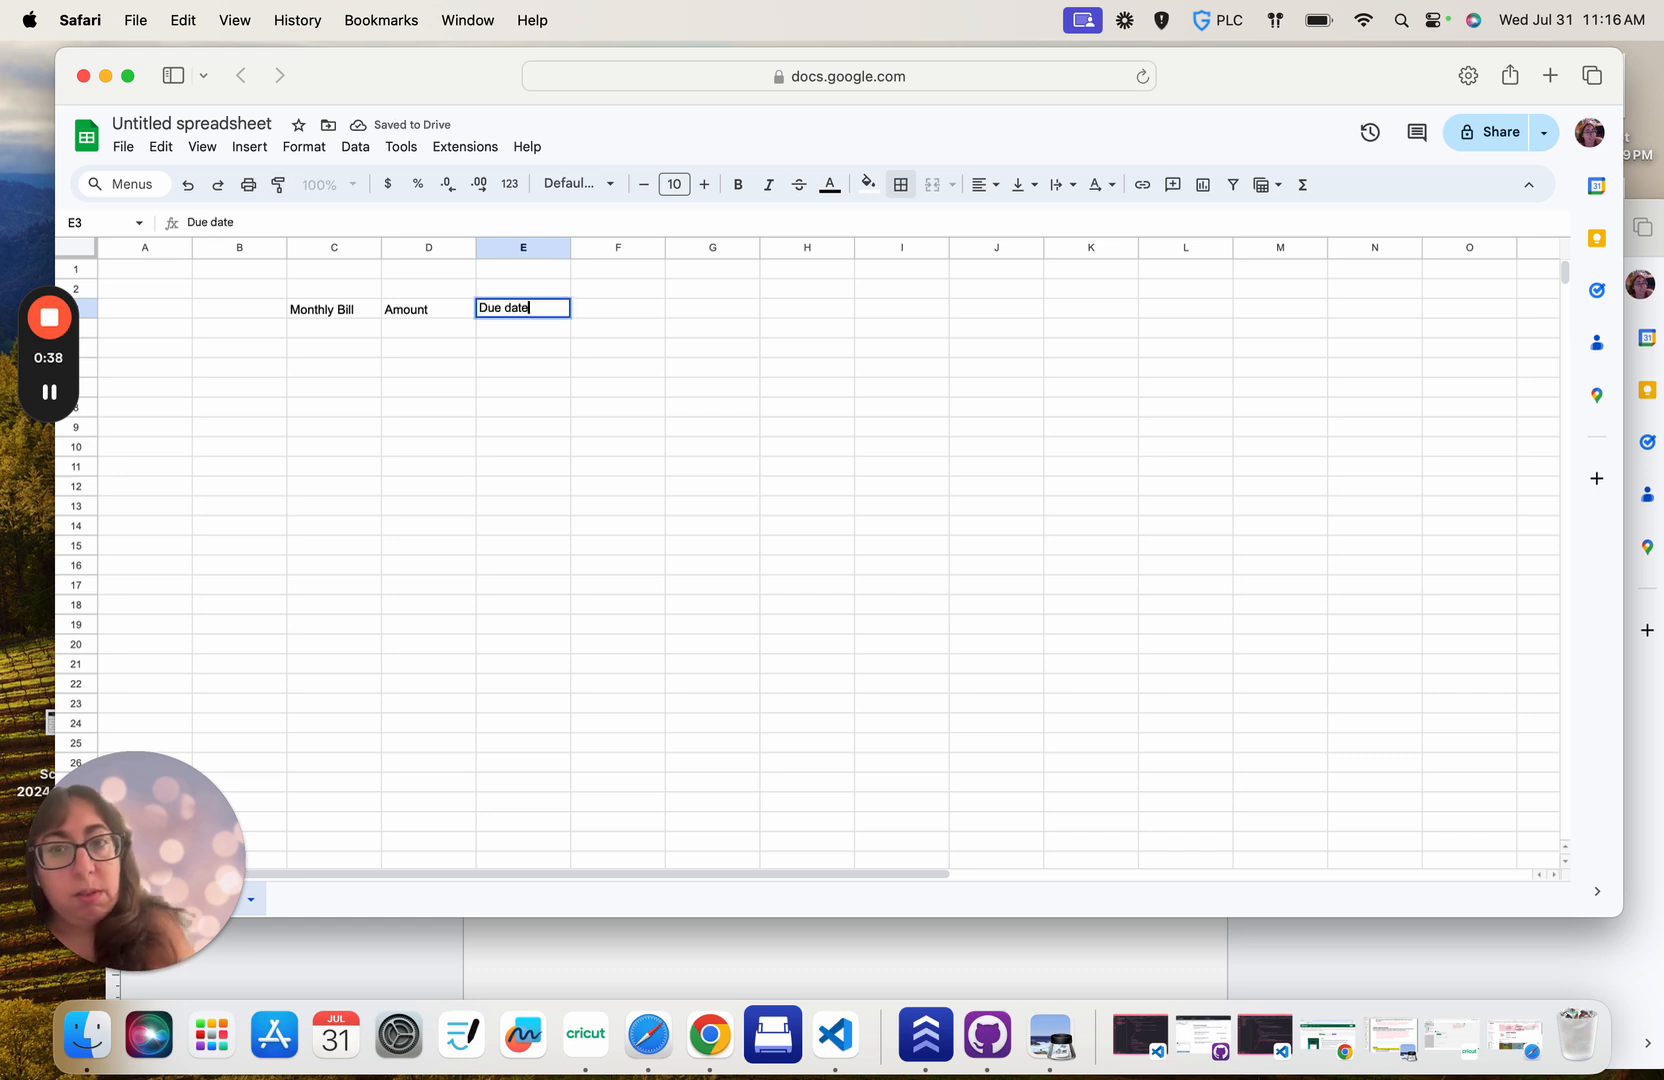
{"action": "key", "text": "Tab"}
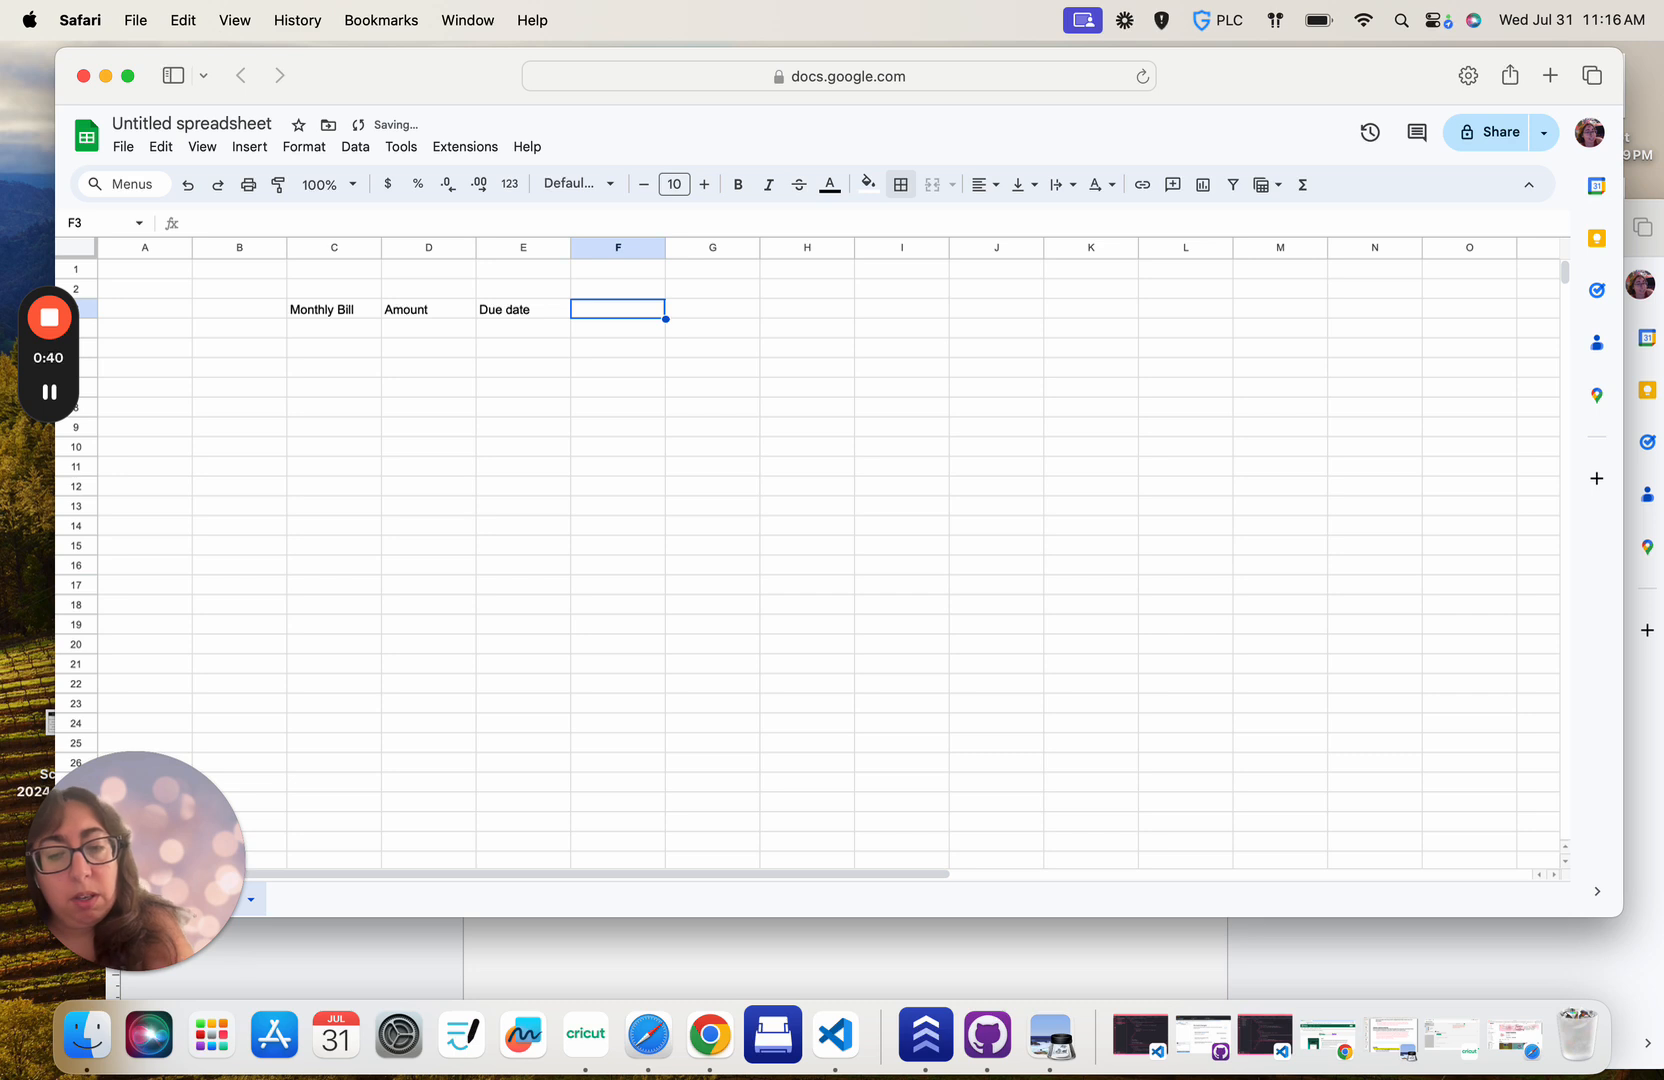
Enter the headers "Starting balance" in F3 and "Ending Balance" in G3, and widen column F slightly to fit its header.
{"action": "type", "text": "S"}
{"action": "key", "text": "BackSpace"}
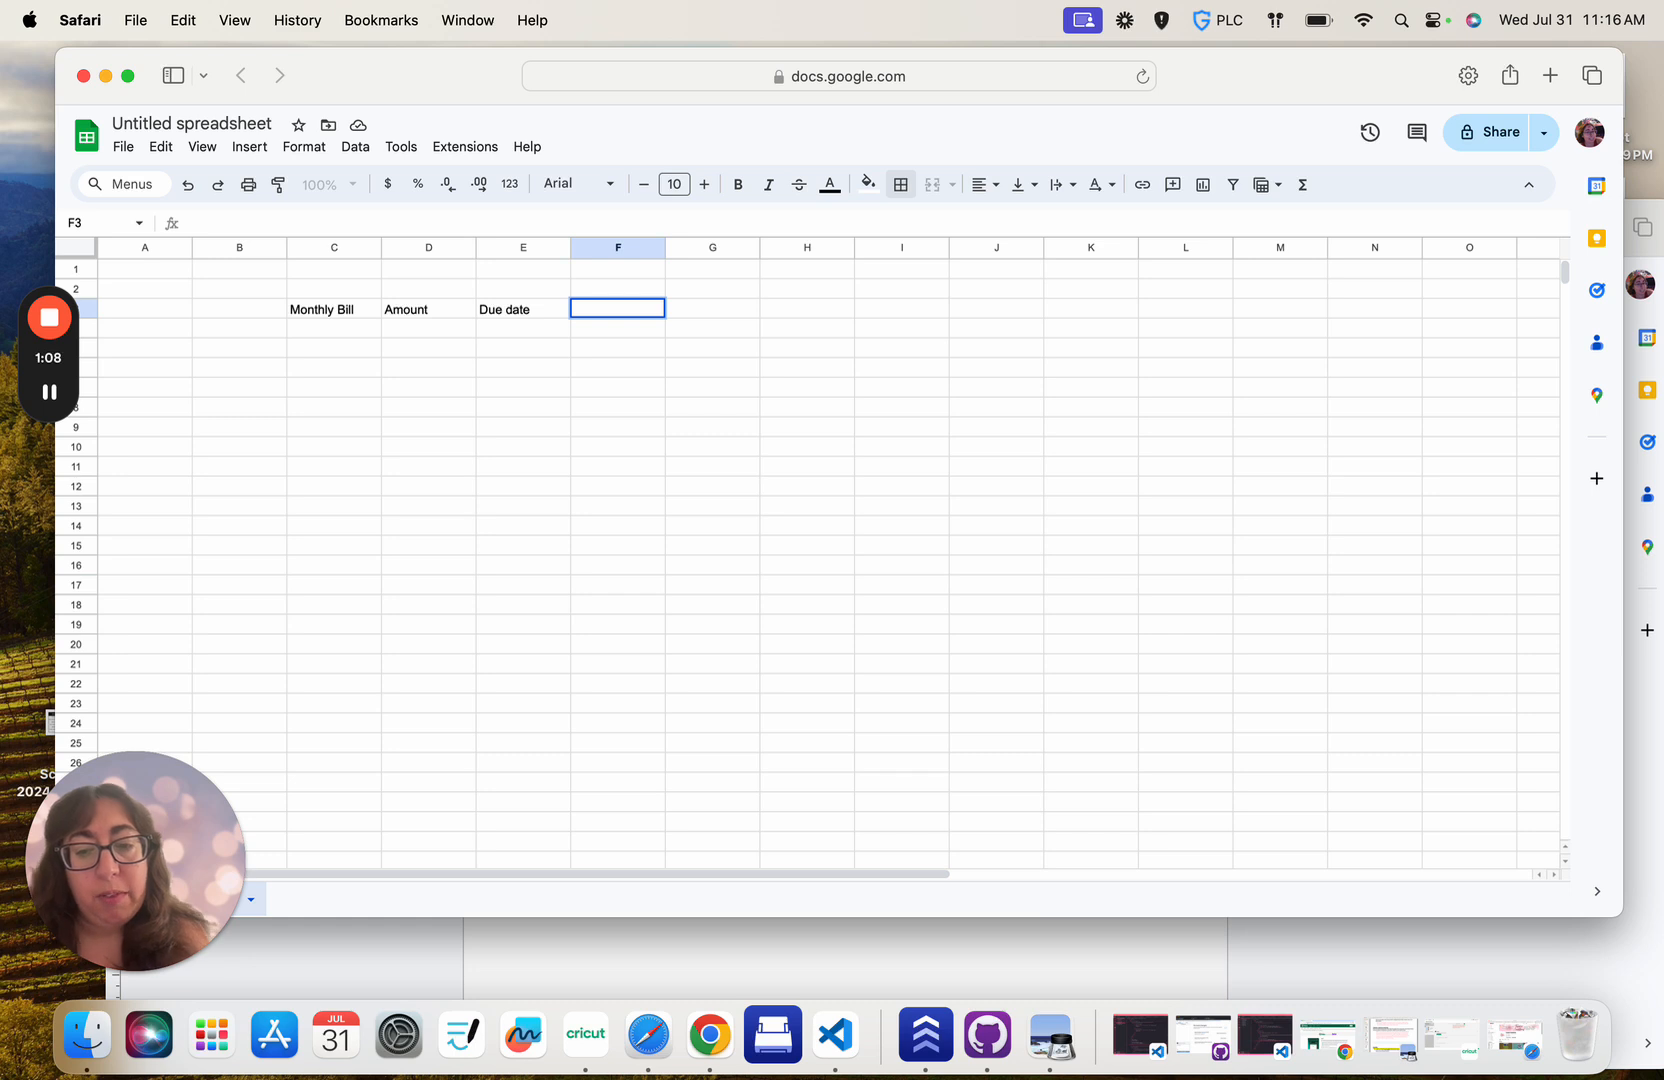
{"action": "type", "text": "Stat"}
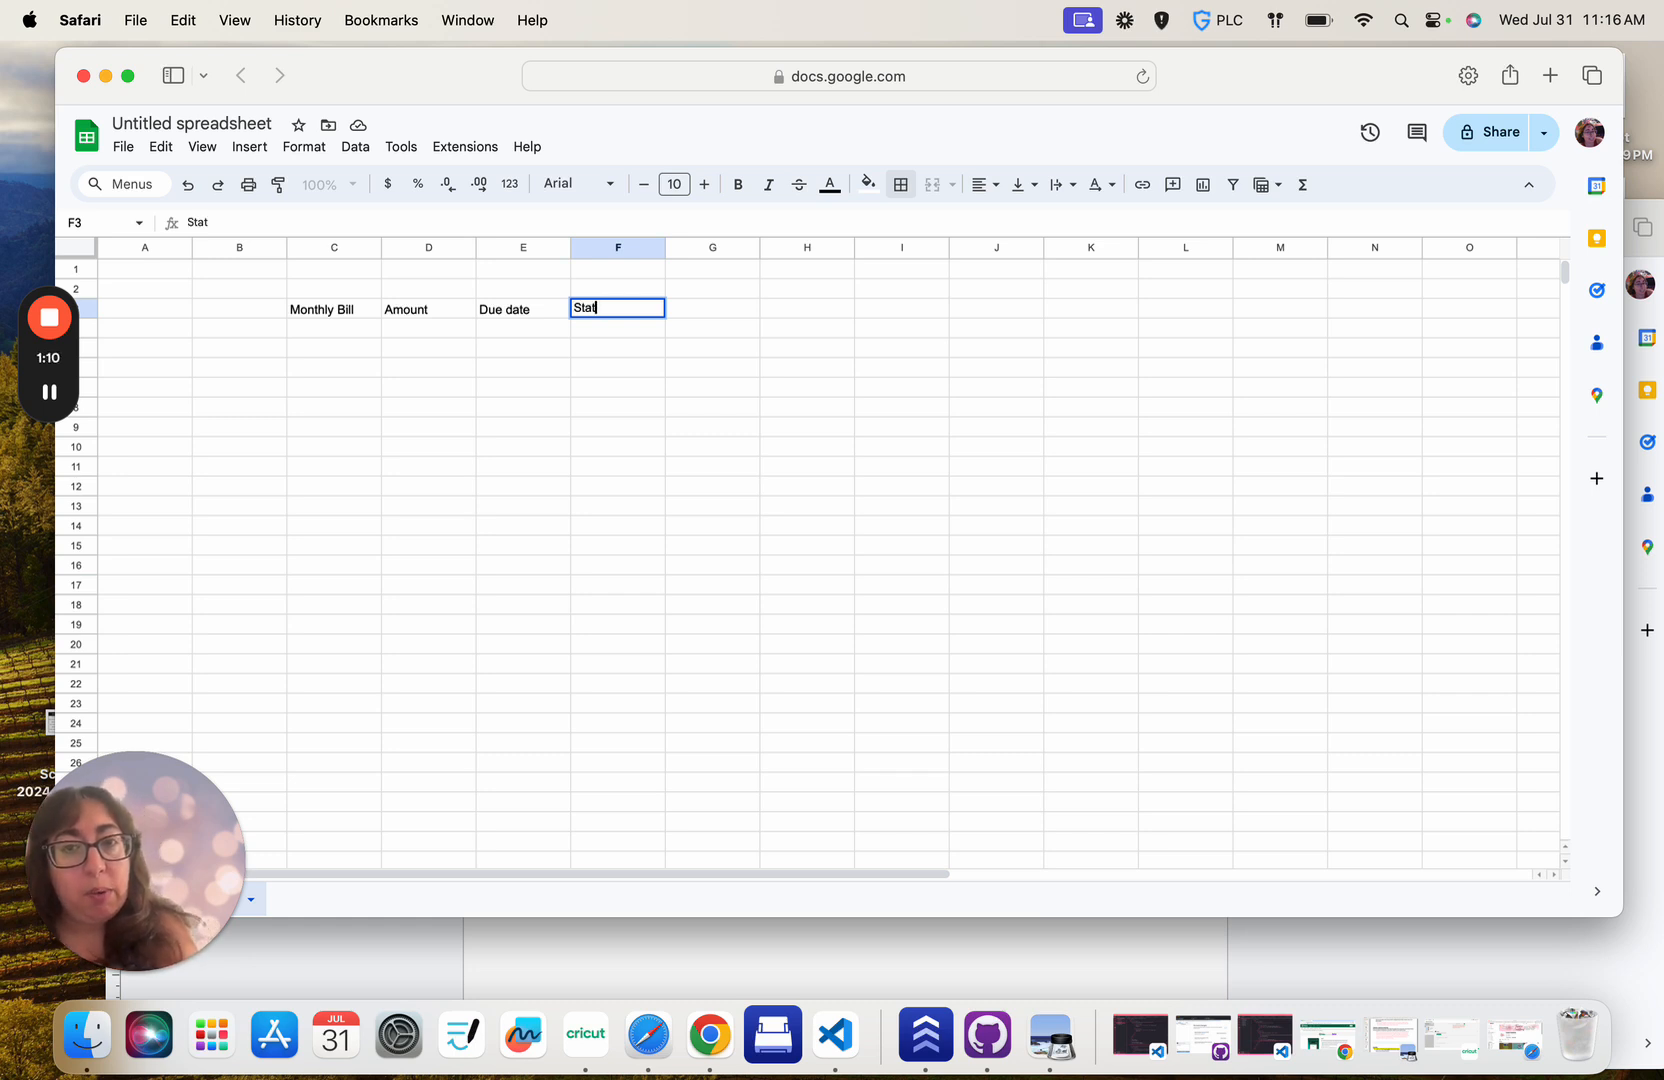
{"action": "key", "text": "BackSpace"}
{"action": "type", "text": "rti"}
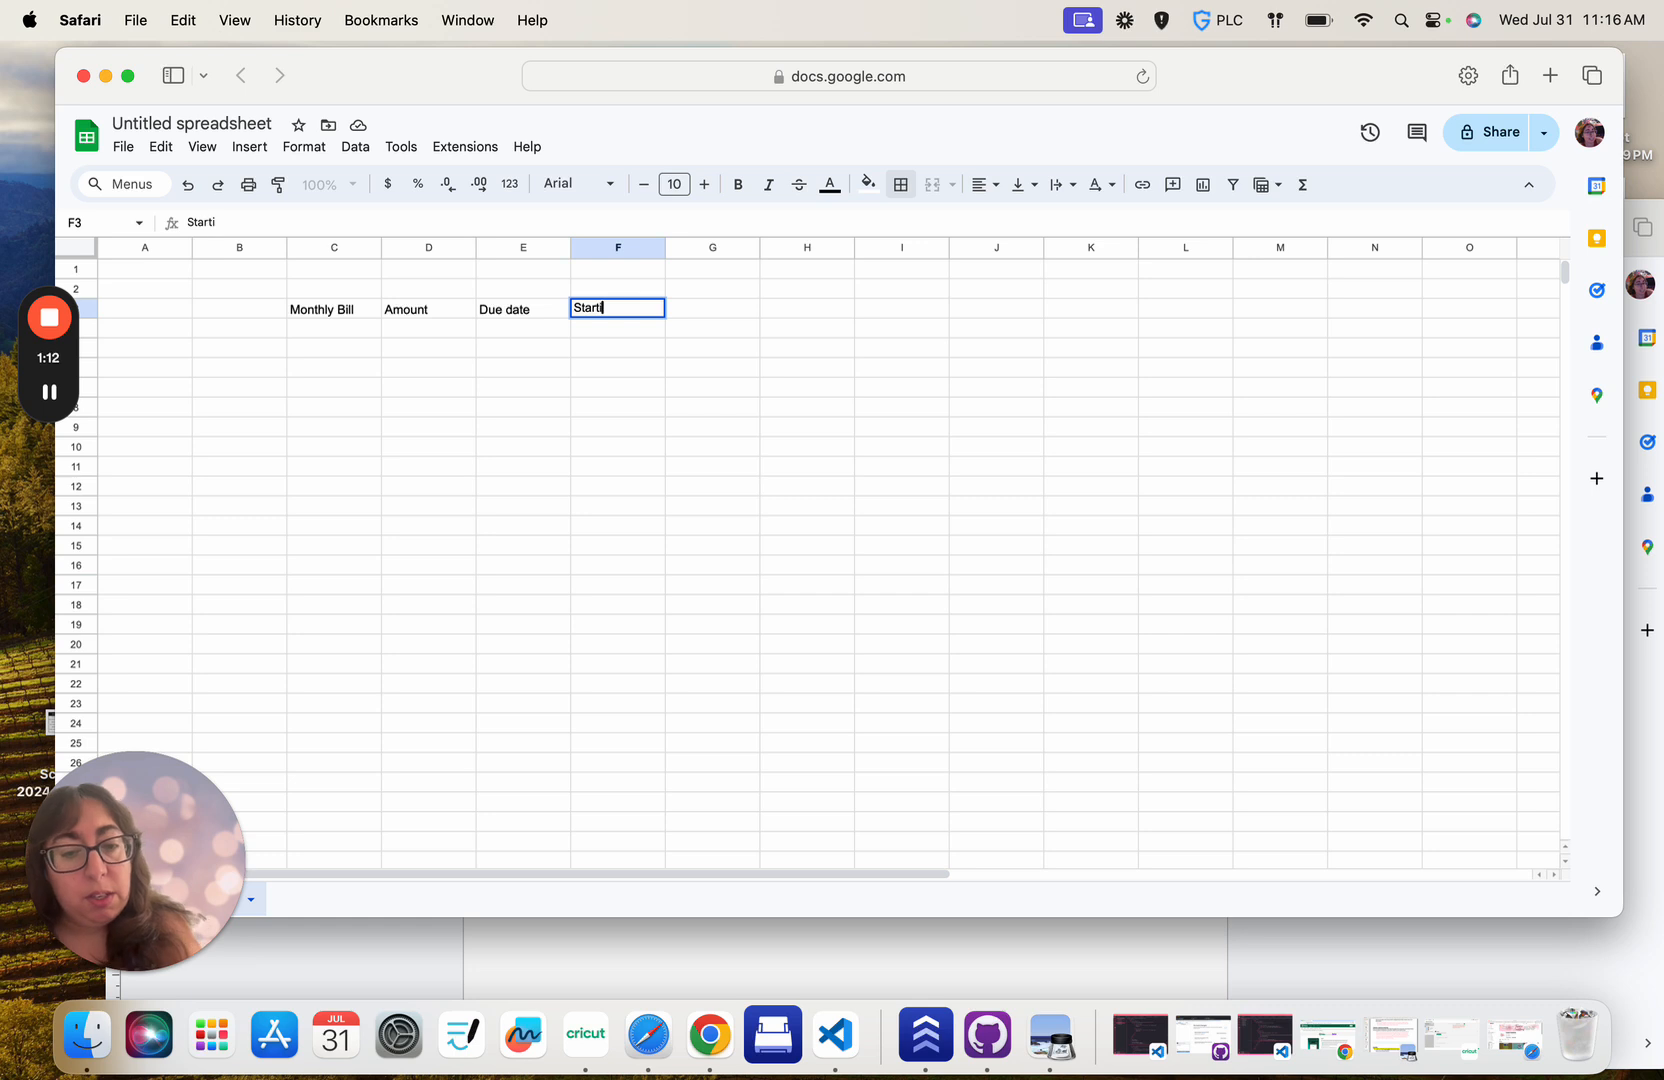
{"action": "type", "text": "ng bala"}
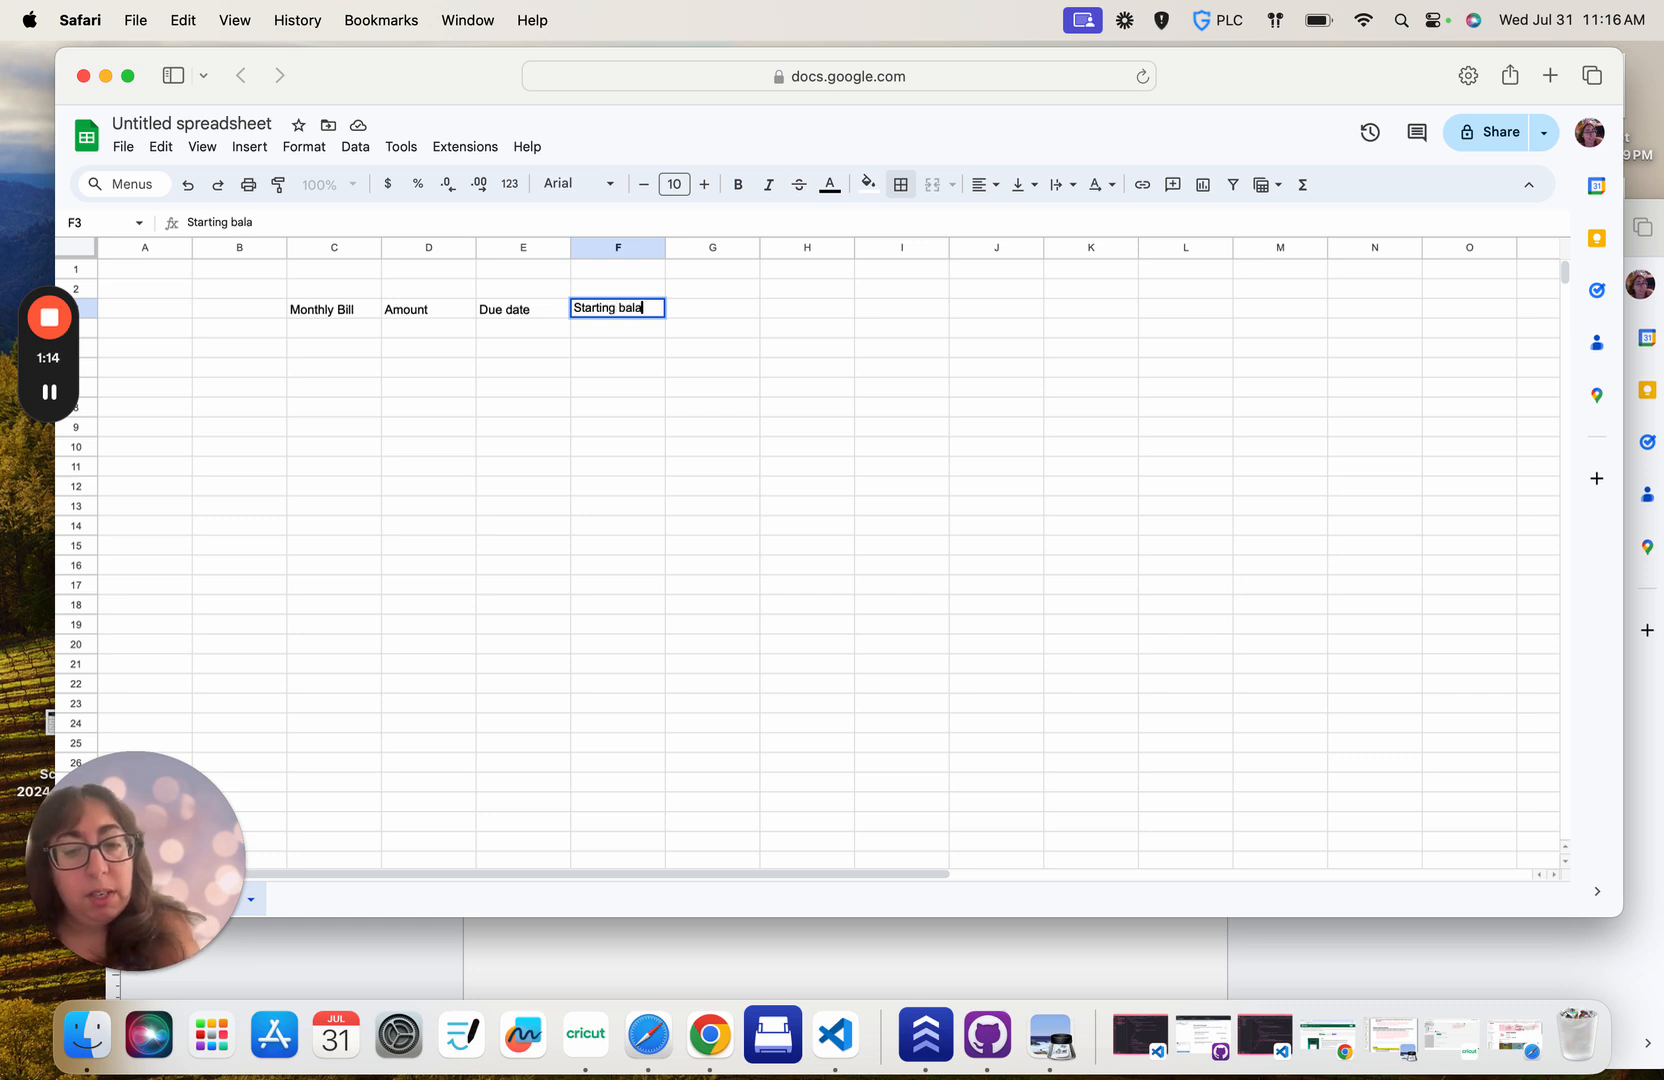
{"action": "type", "text": "nce"}
{"action": "key", "text": "Tab"}
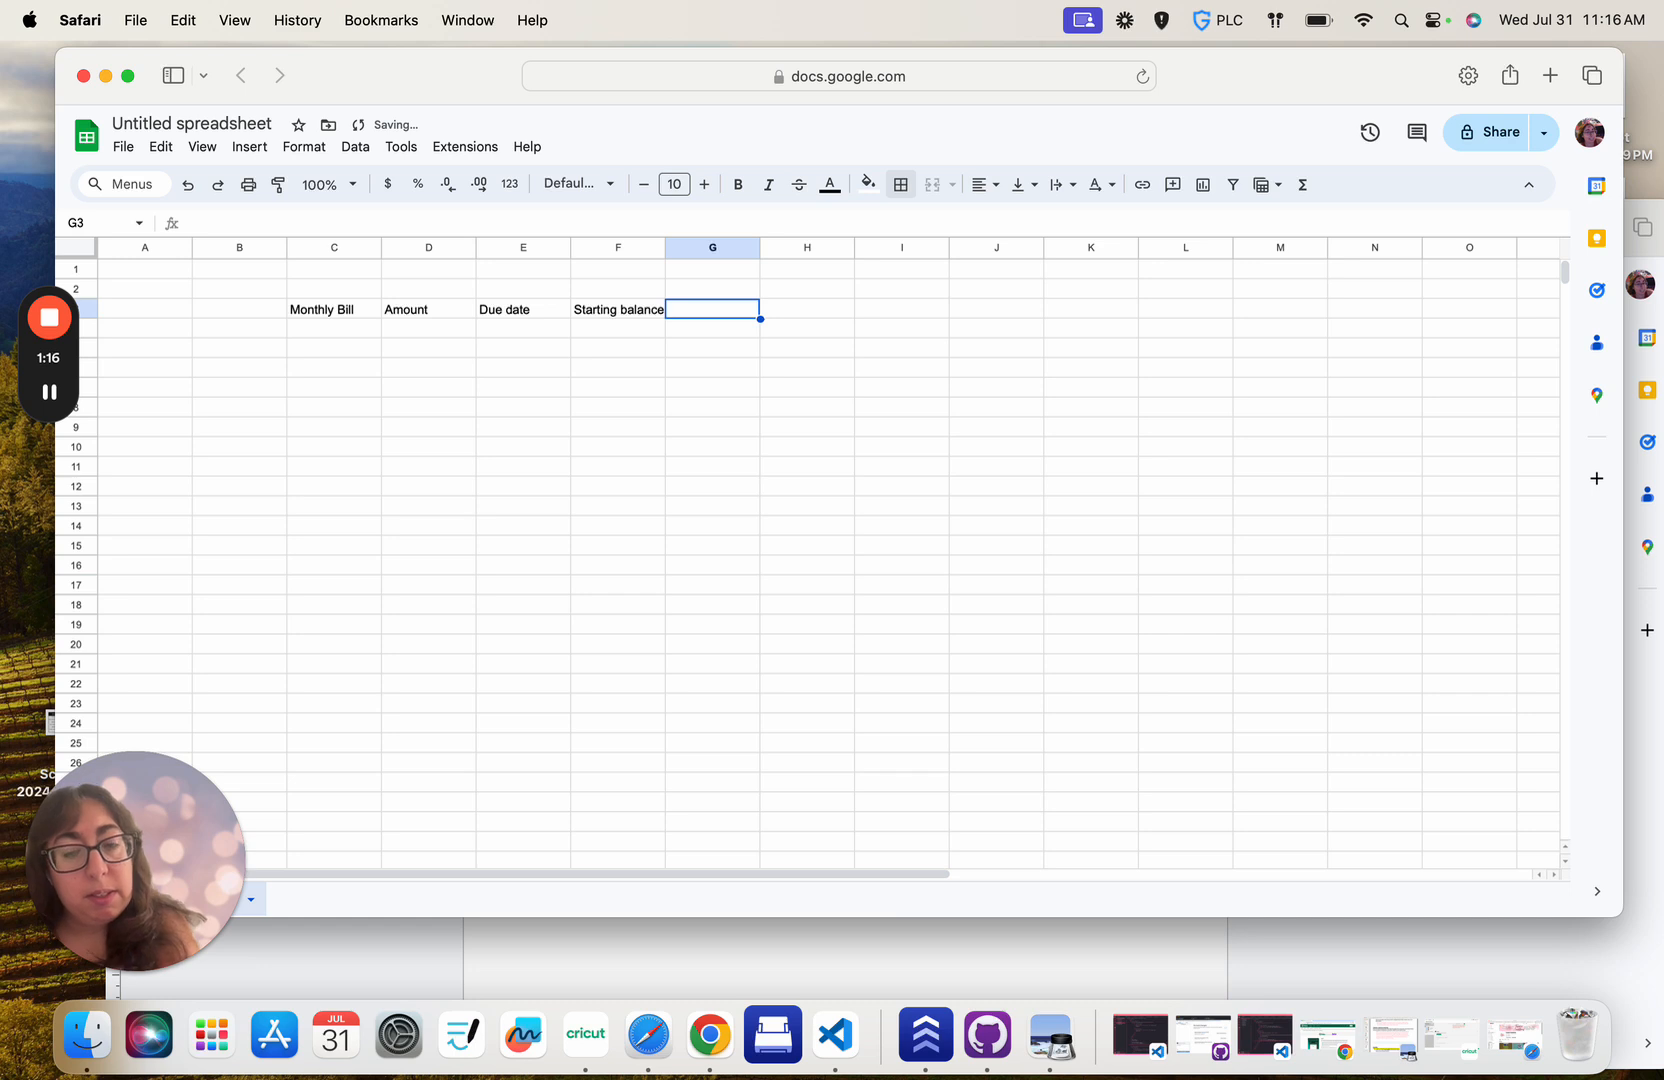
{"action": "key", "text": "Return"}
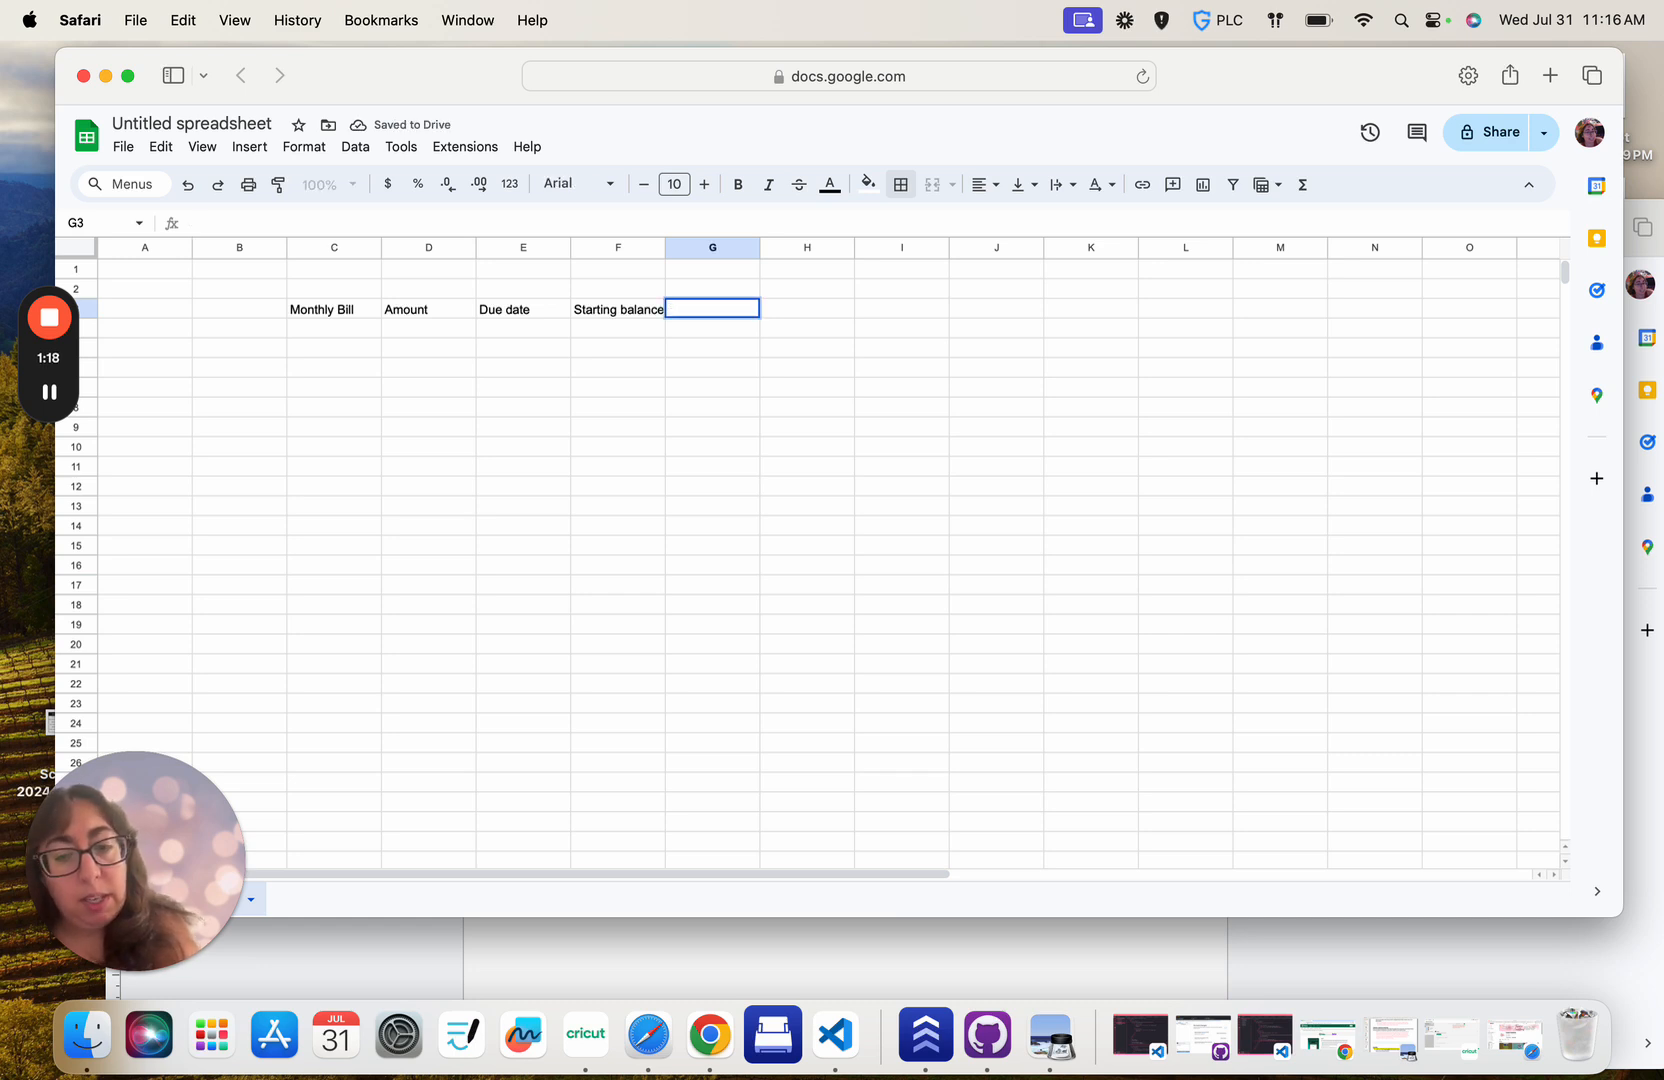
{"action": "type", "text": "Ending "}
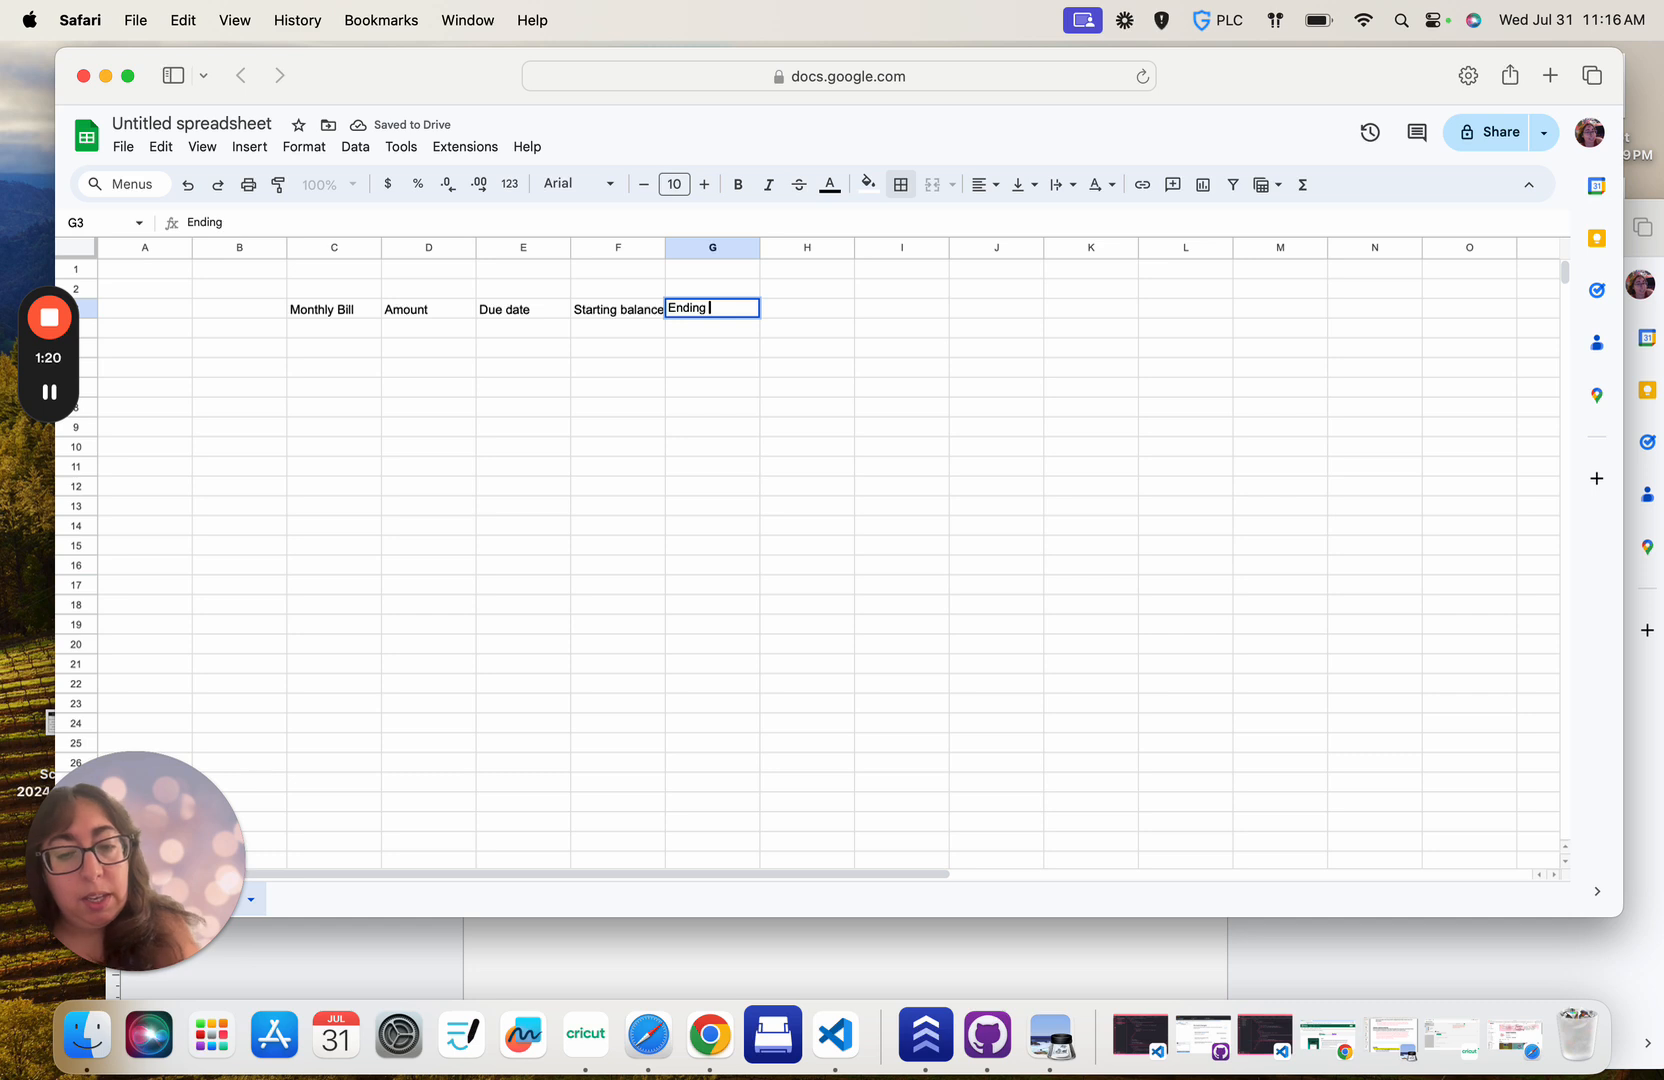
{"action": "type", "text": "Balance"}
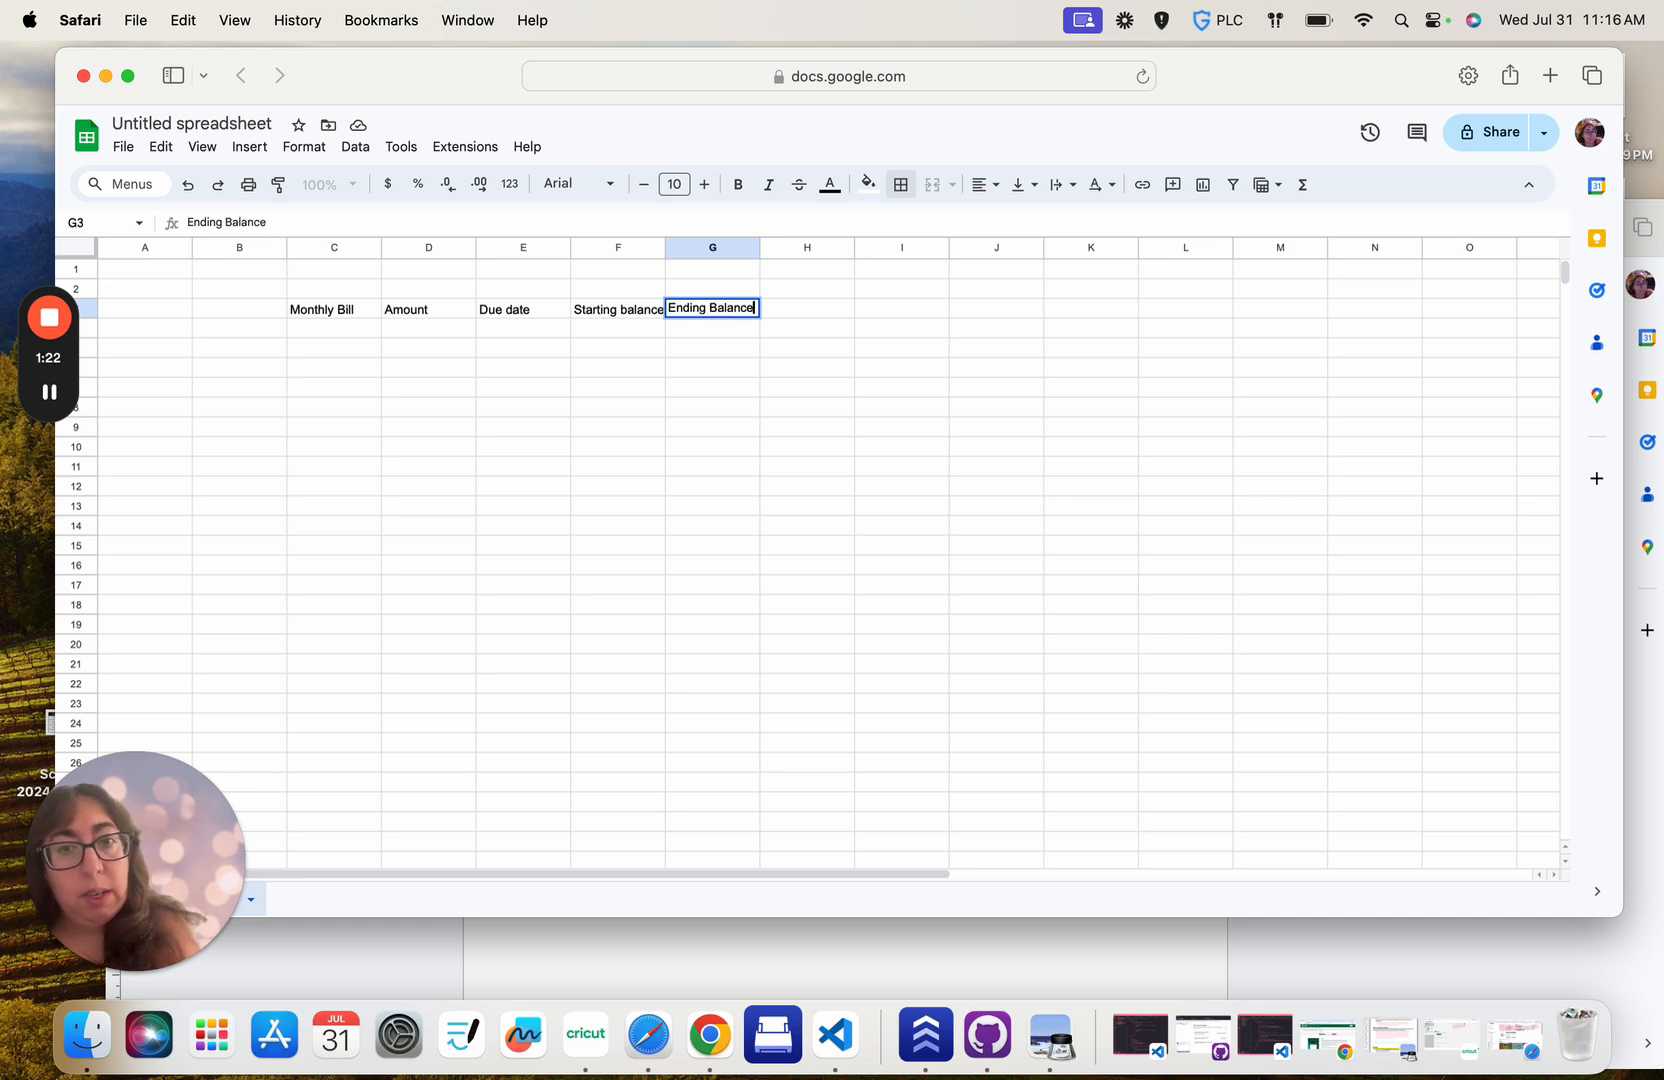
{"action": "key", "text": "Tab"}
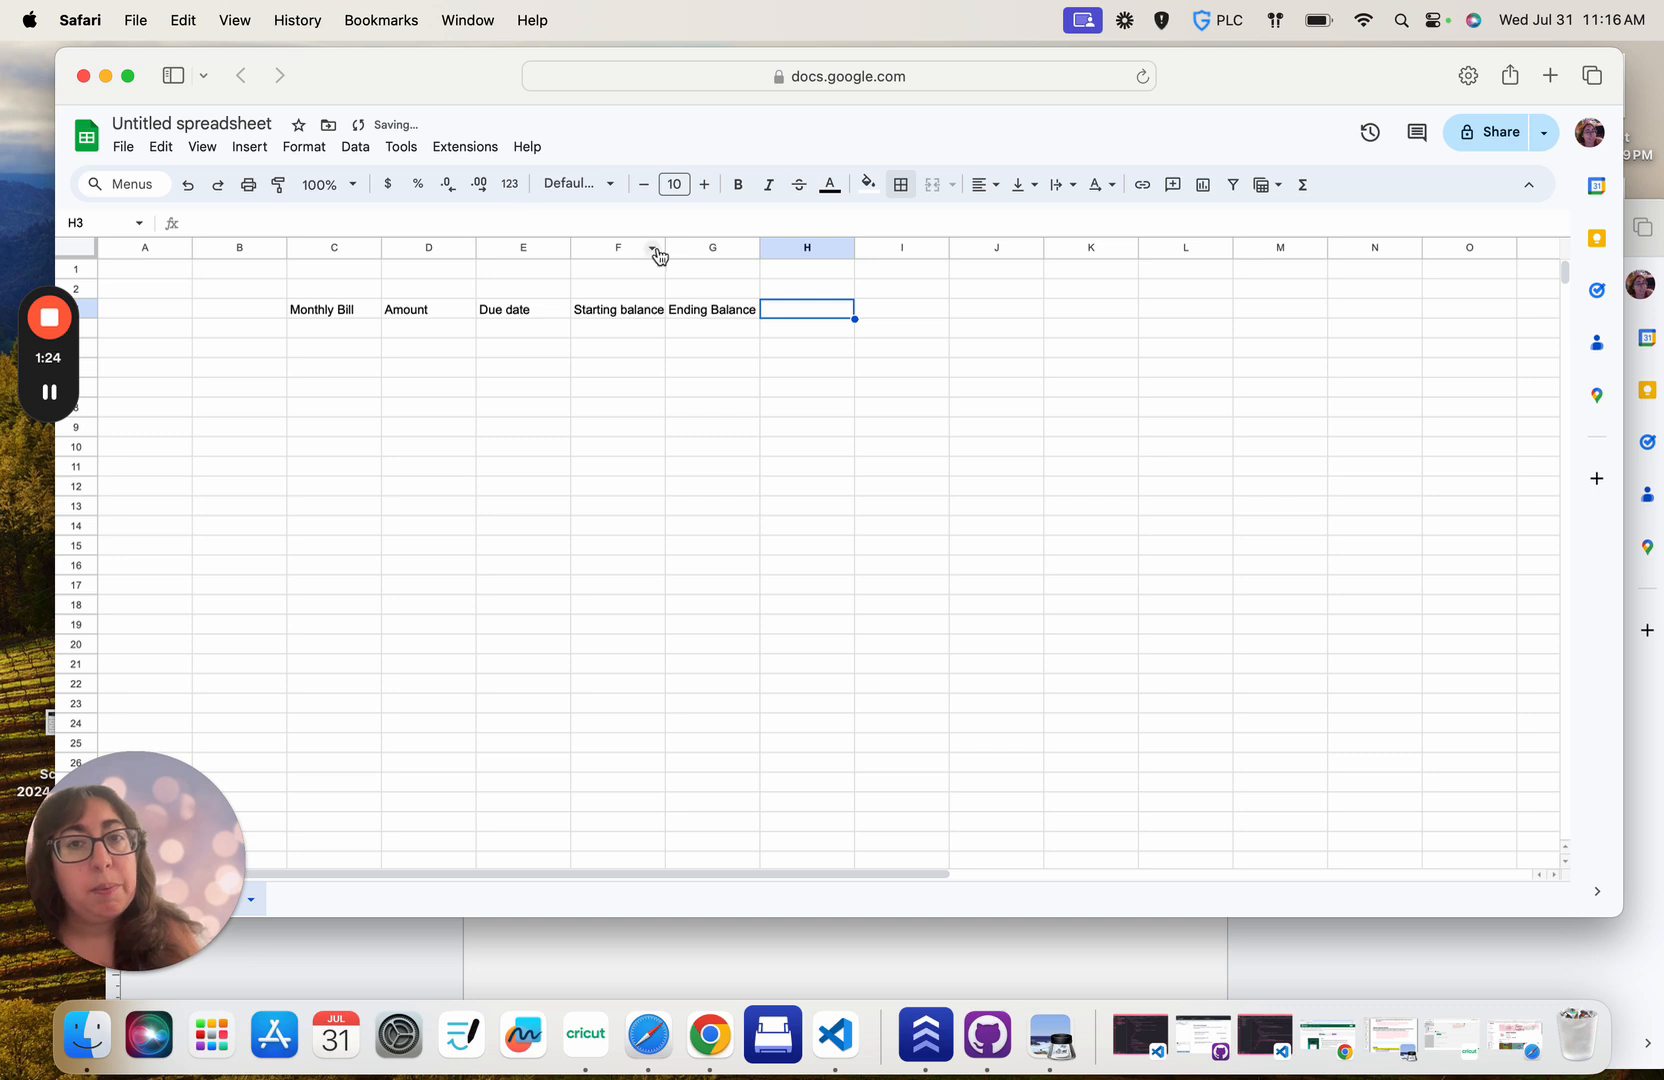
{"action": "left_click_drag", "start_coordinate": [665, 247], "coordinate": [677, 247]}
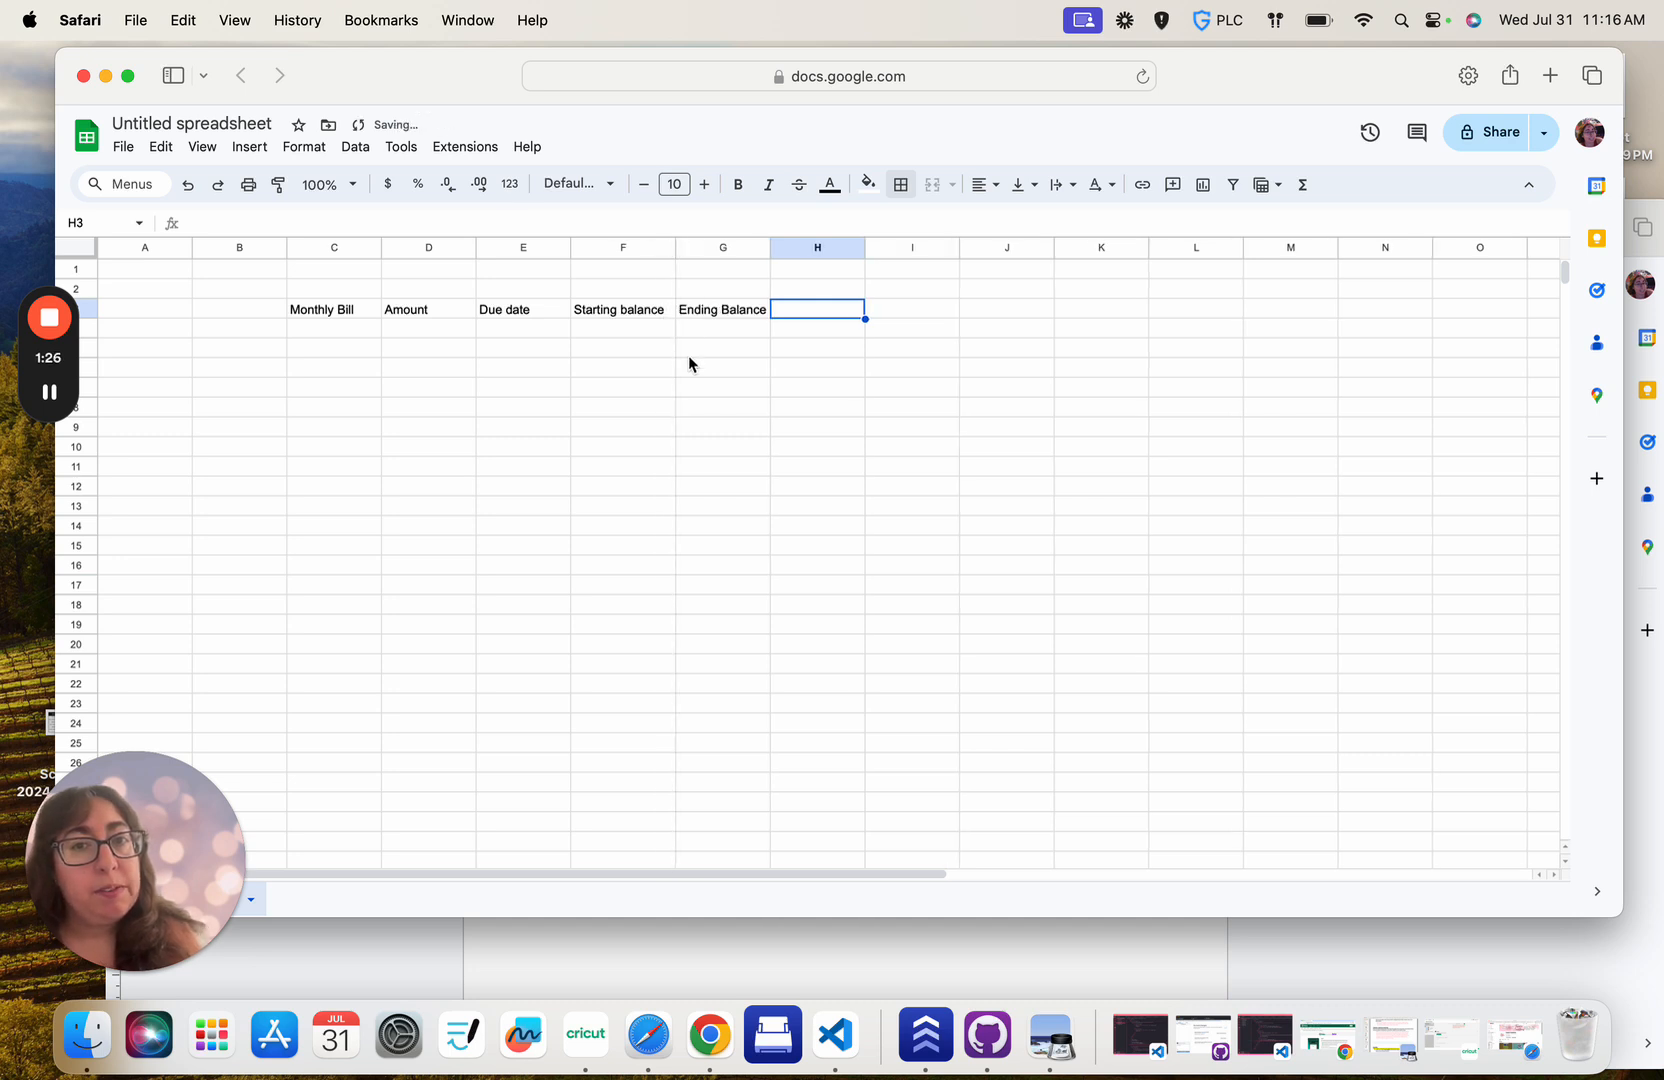
Apply all borders to the range C3:G29 to form the bill table grid.
{"action": "left_click", "coordinate": [338, 312]}
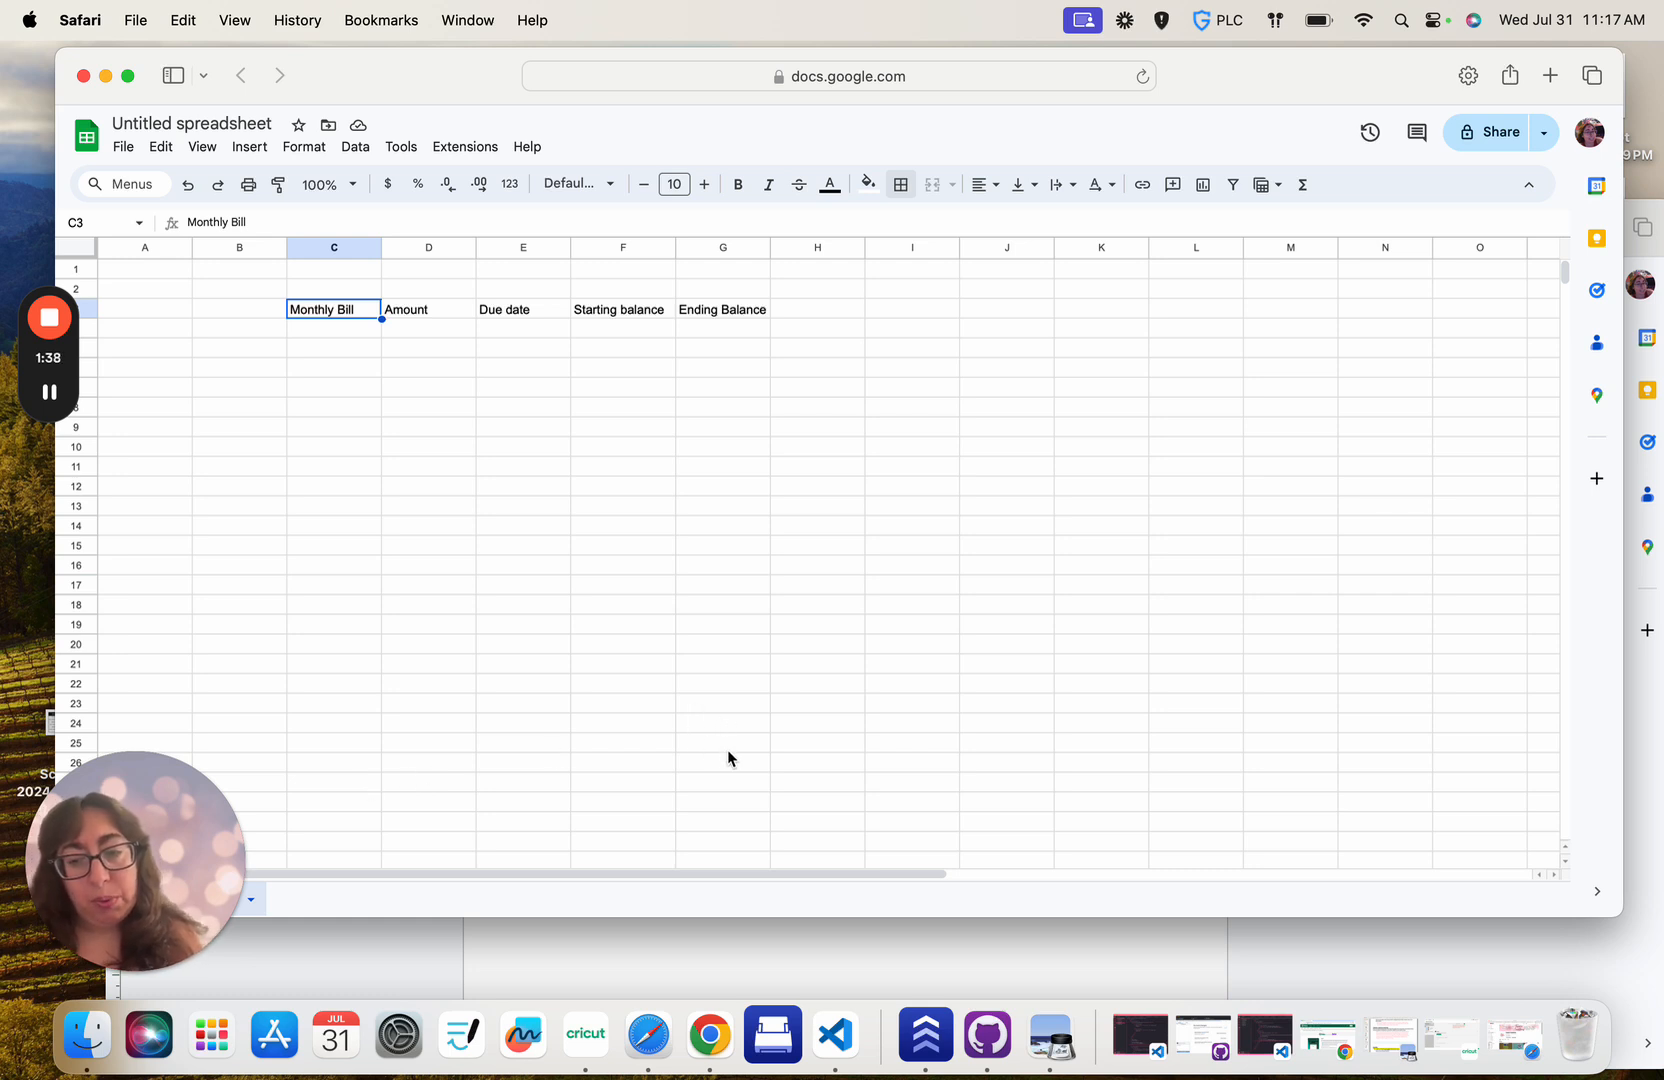
{"action": "left_click", "coordinate": [739, 828], "text": "shift"}
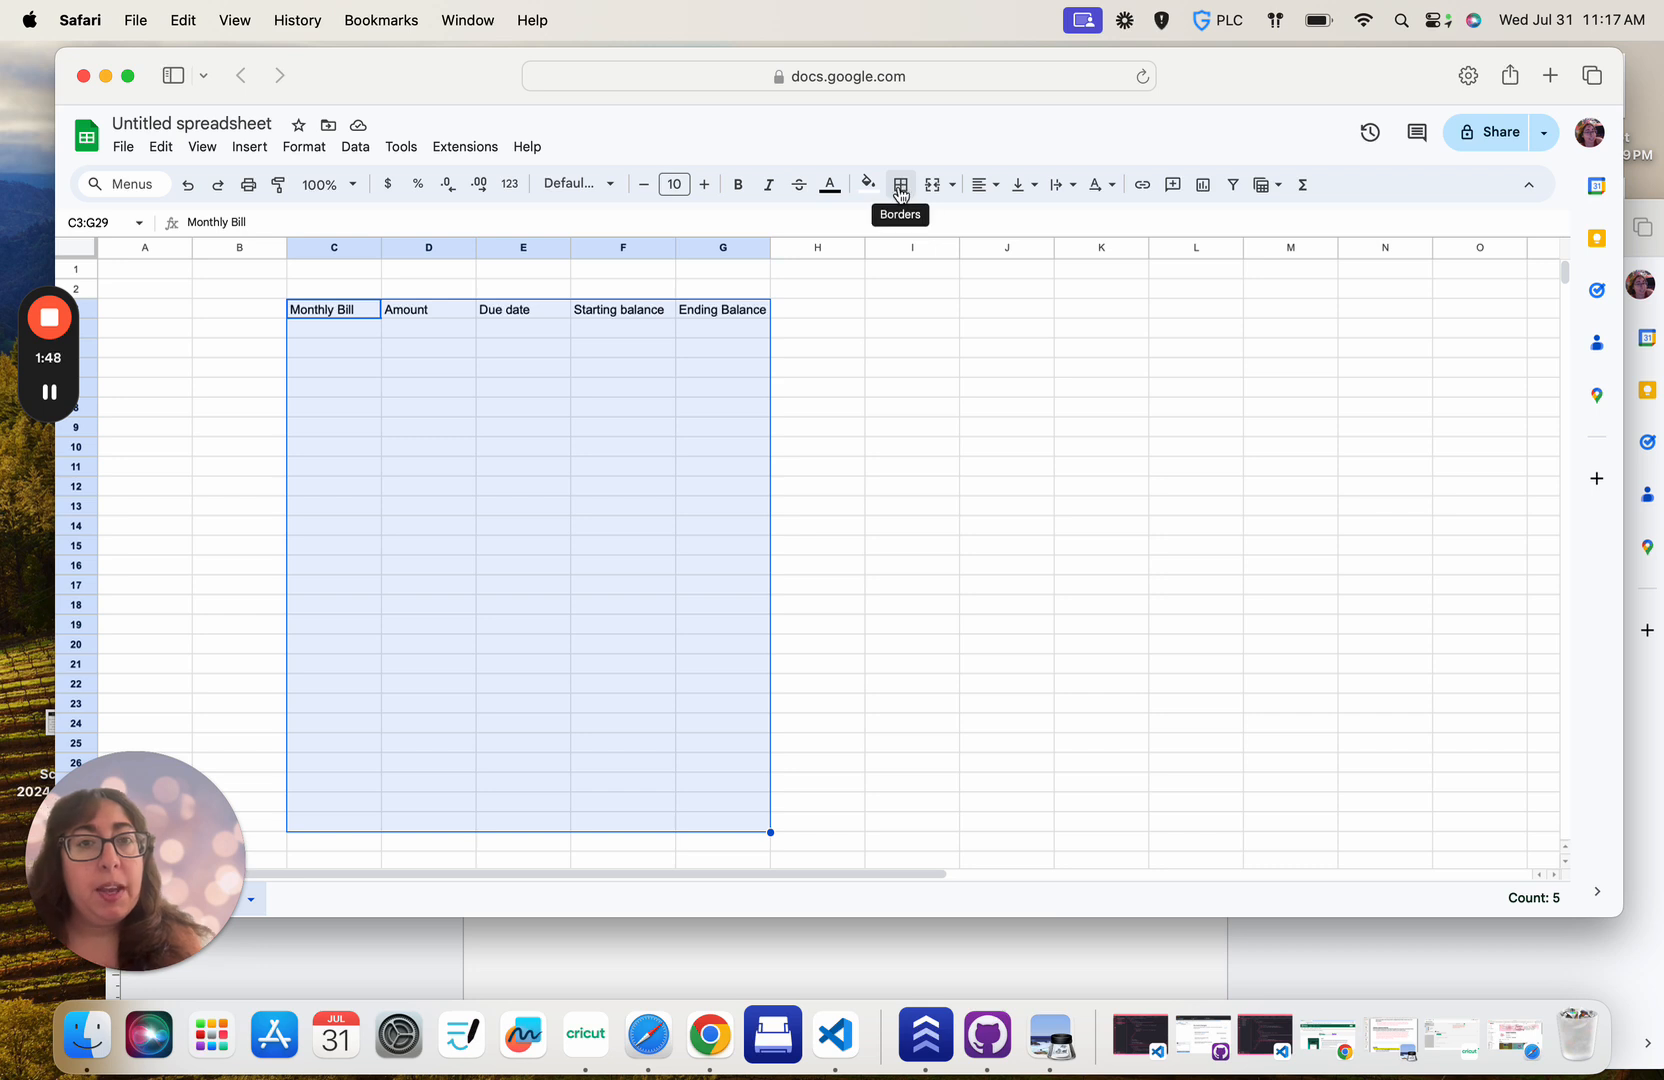
{"action": "left_click", "coordinate": [900, 194]}
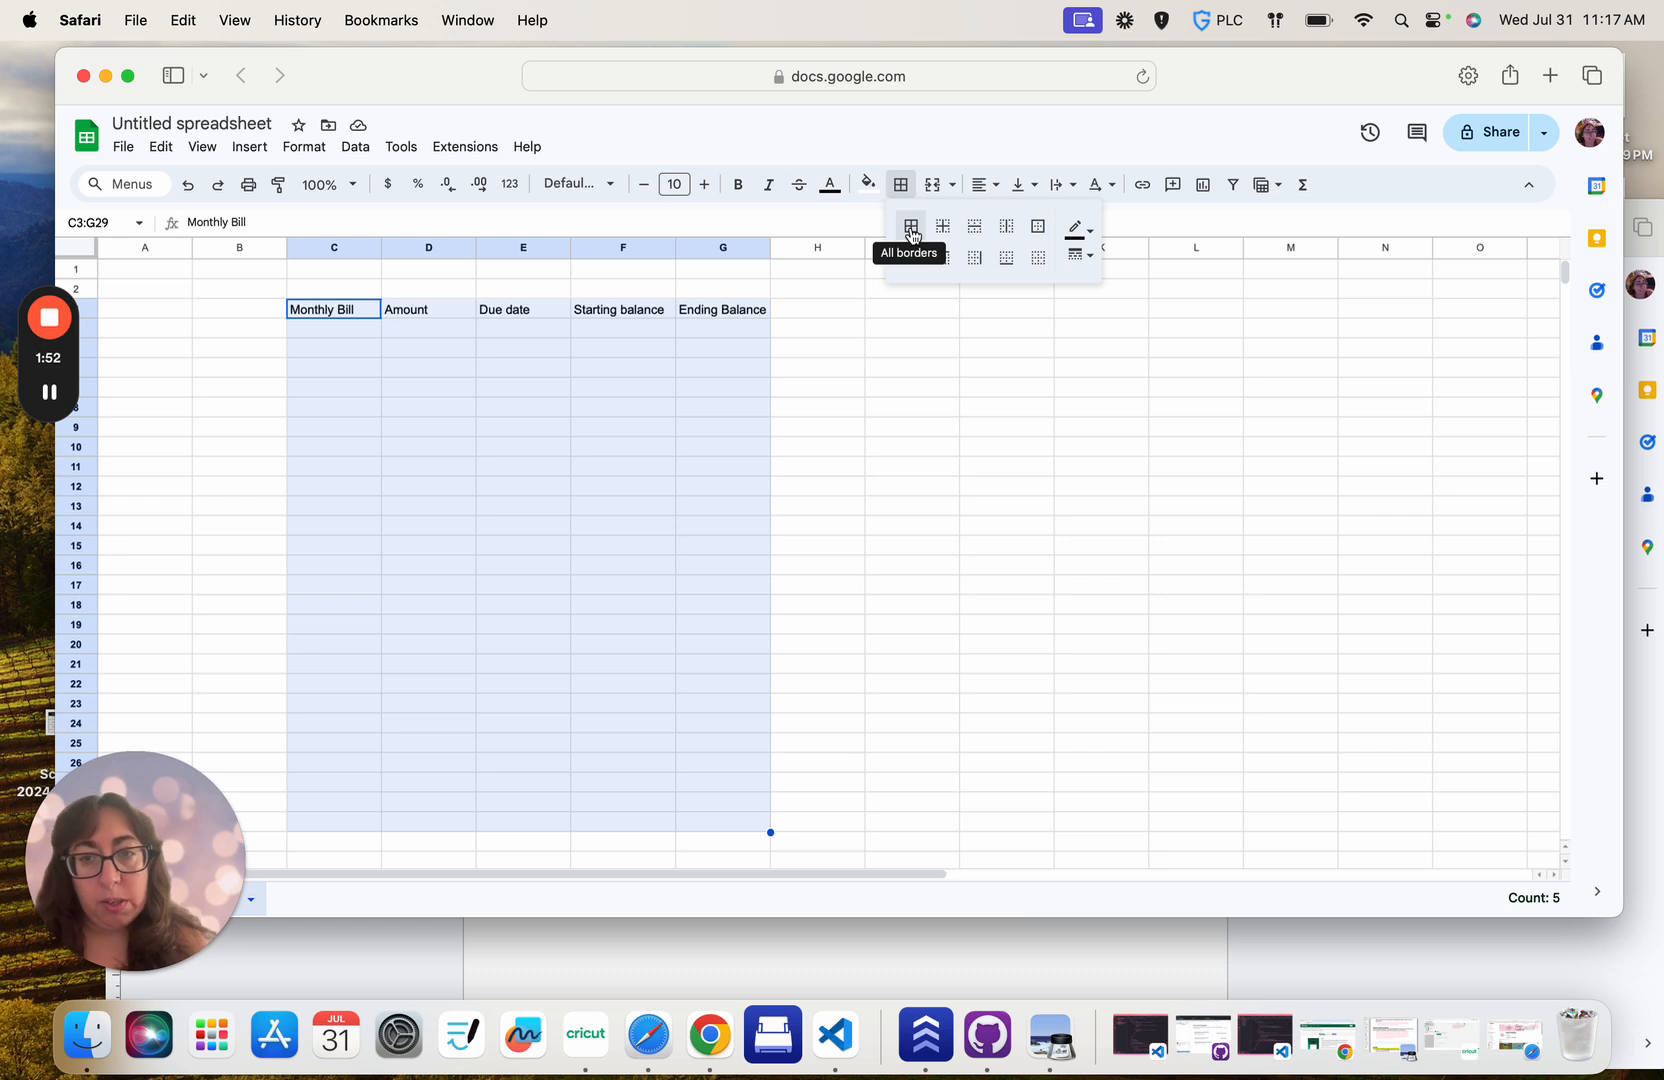
{"action": "left_click", "coordinate": [911, 234]}
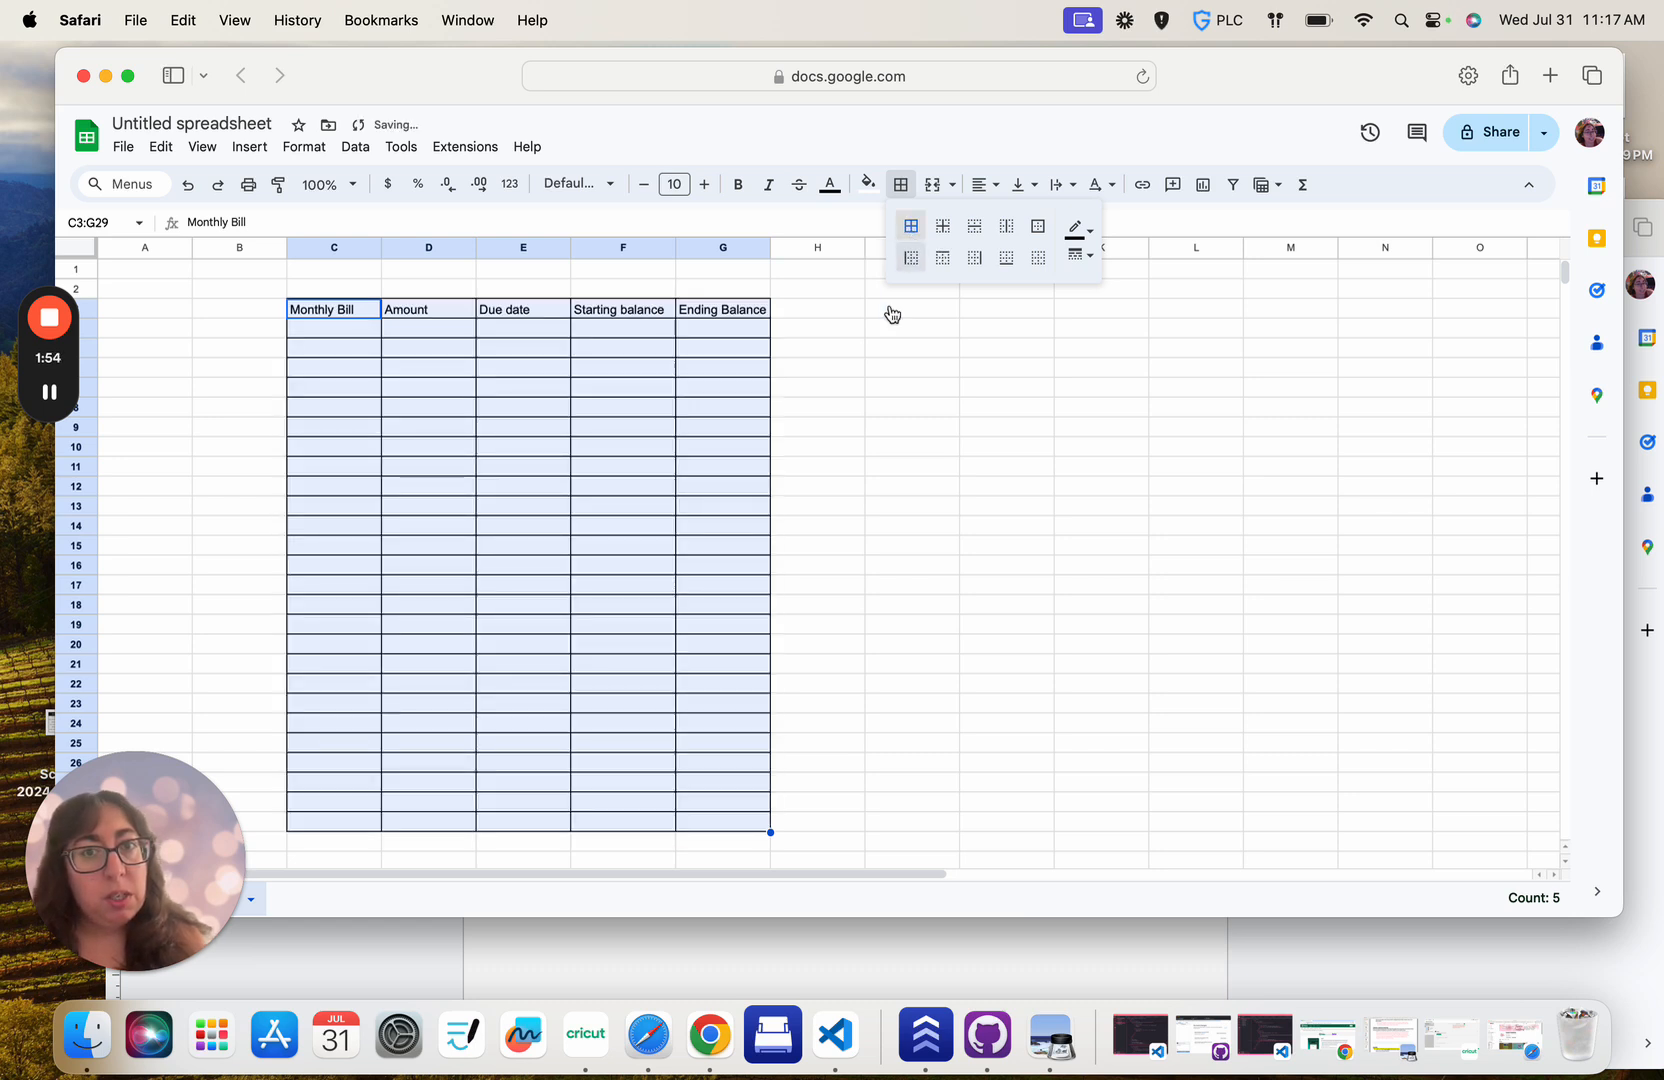
{"action": "left_click", "coordinate": [906, 508]}
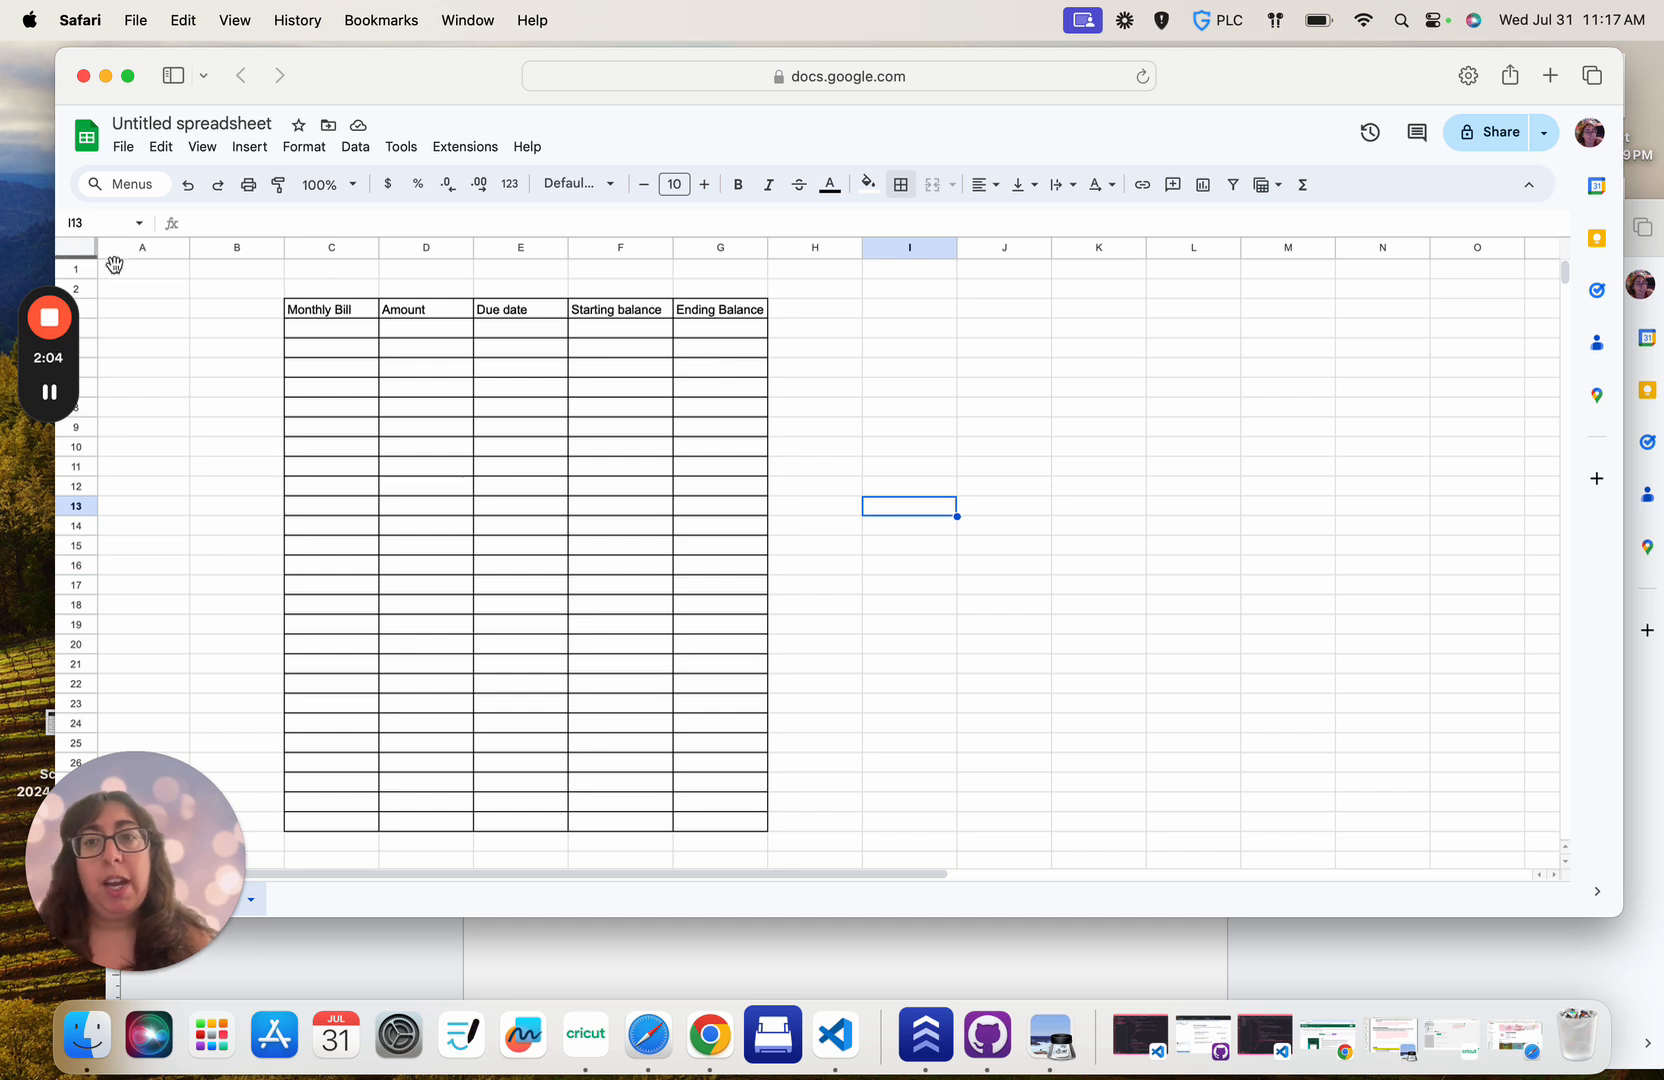
Copy the whole bordered bill table, range C3:G29.
{"action": "left_click", "coordinate": [306, 311]}
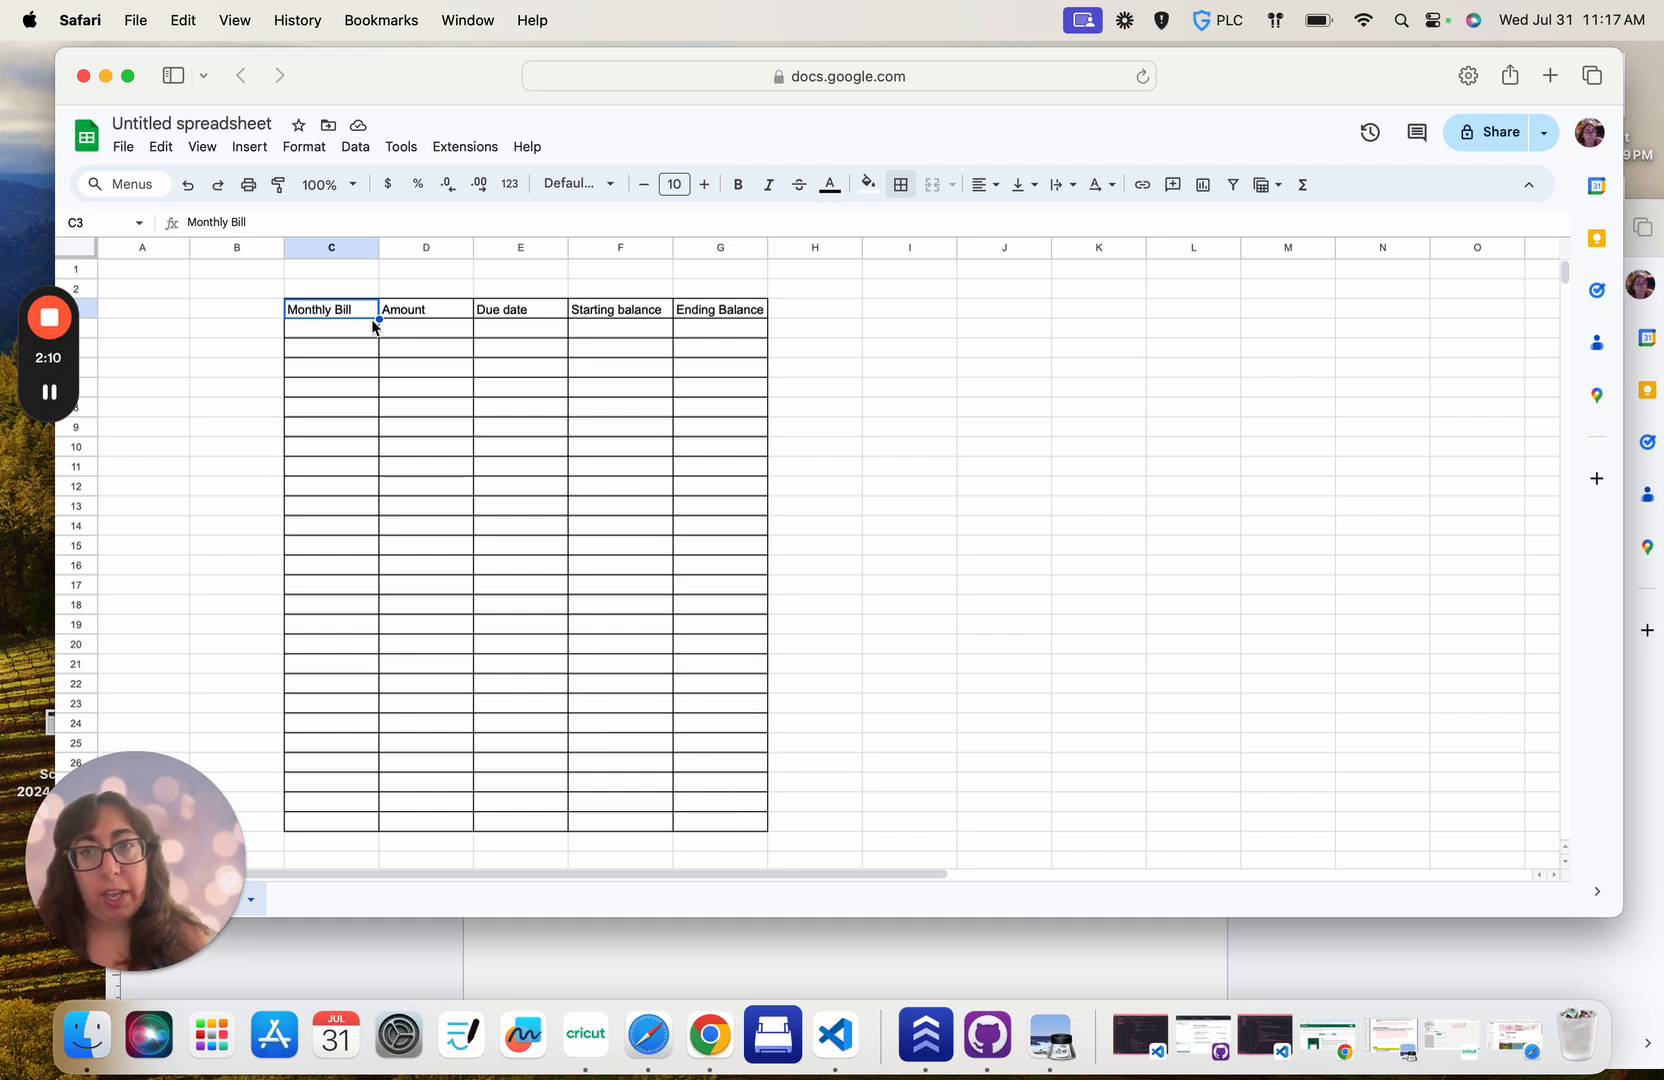
{"action": "left_click", "coordinate": [746, 828], "text": "shift"}
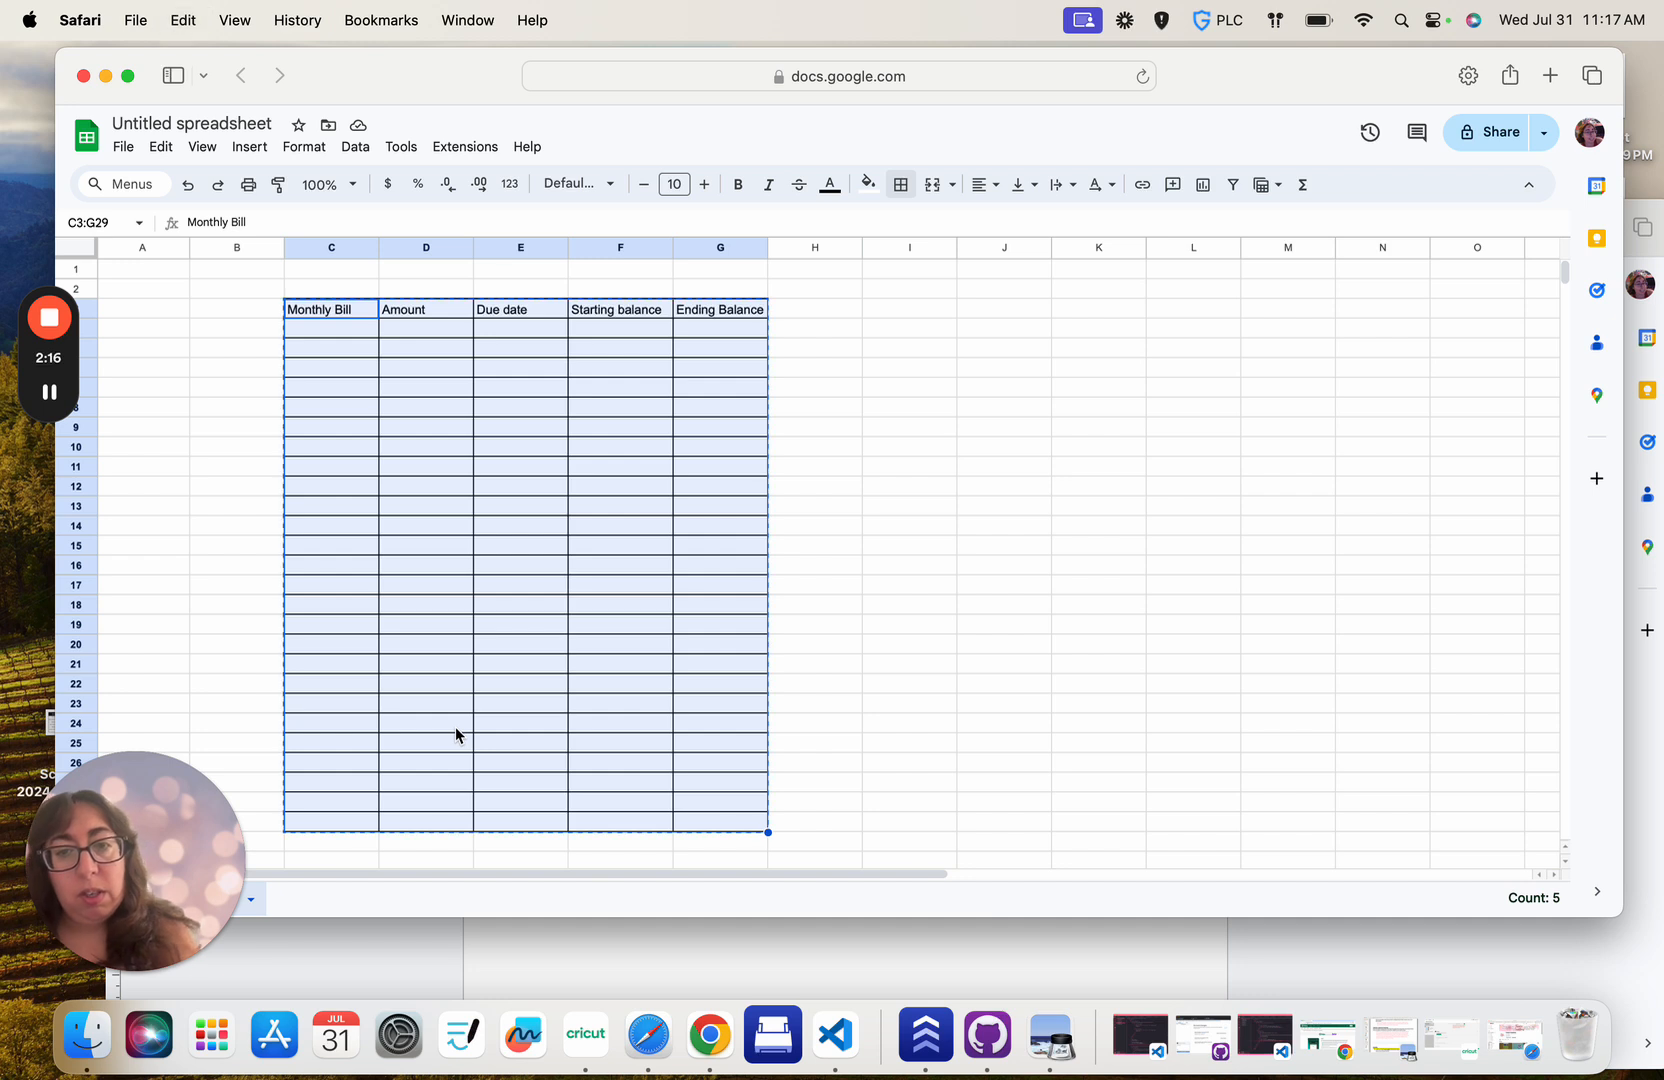
{"action": "key", "text": "super+c"}
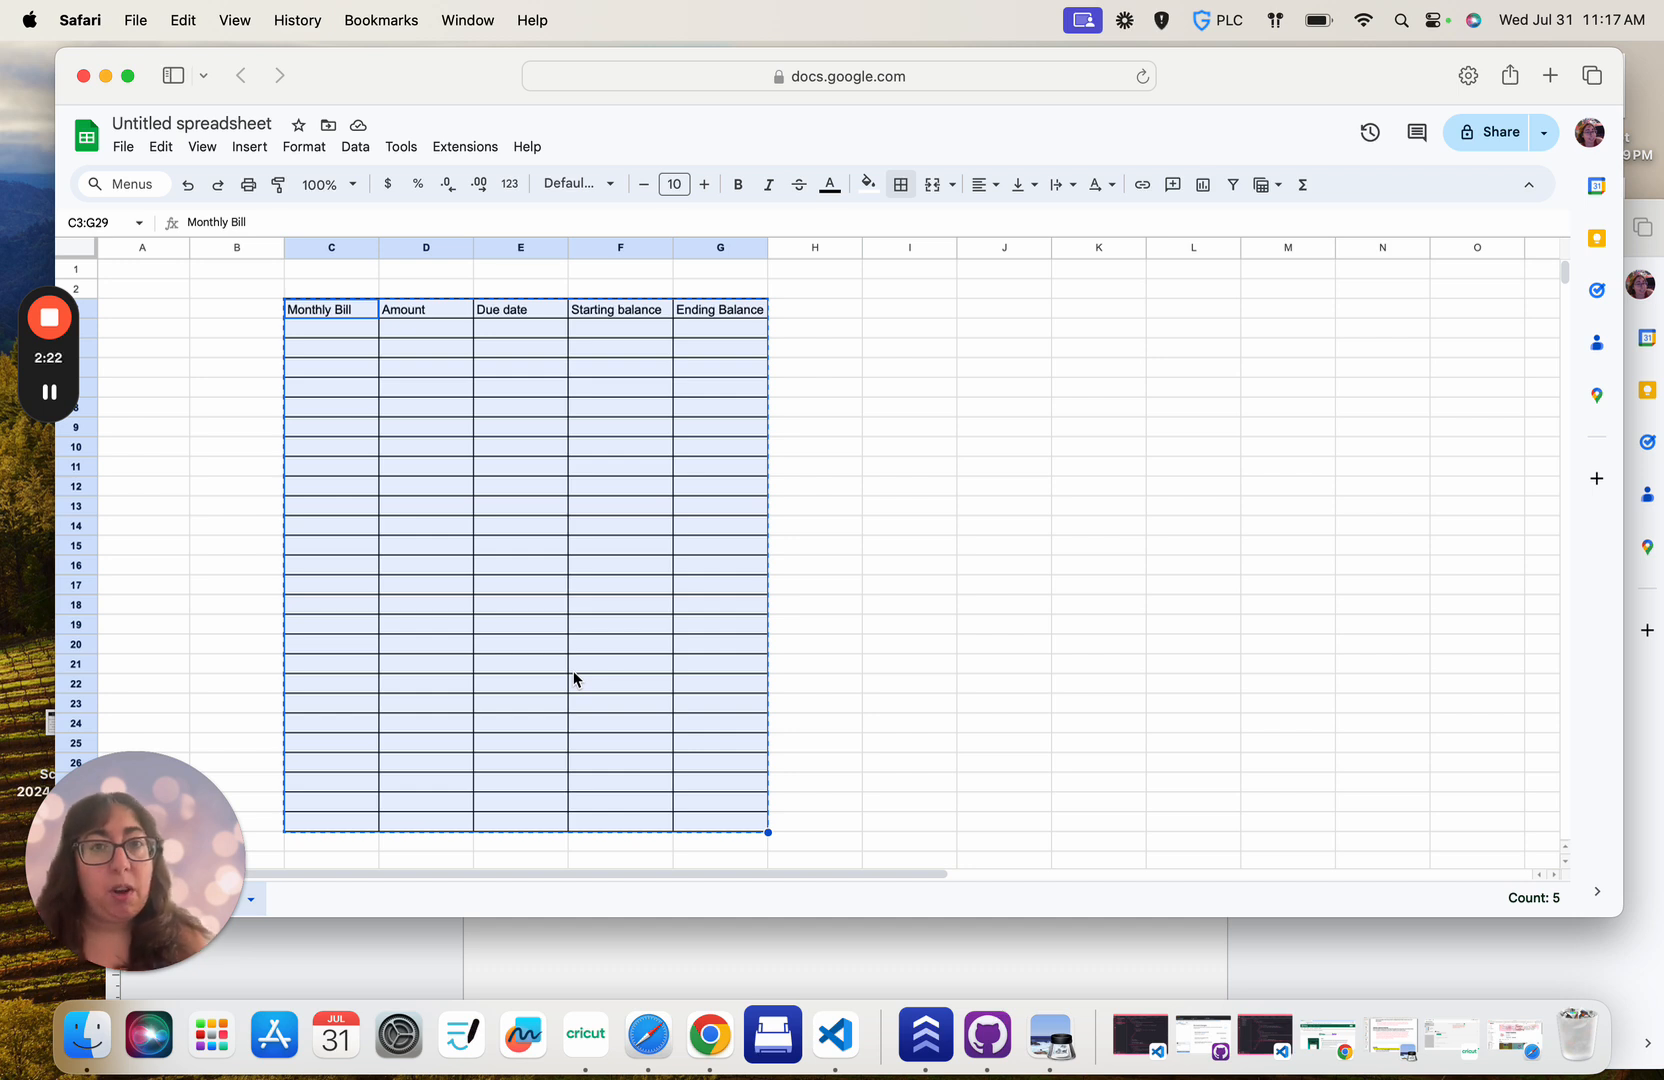
Switch to the blank Google Docs document and enter the title "August 2024" on its first line, followed by a new line.
{"action": "left_click", "coordinate": [922, 959]}
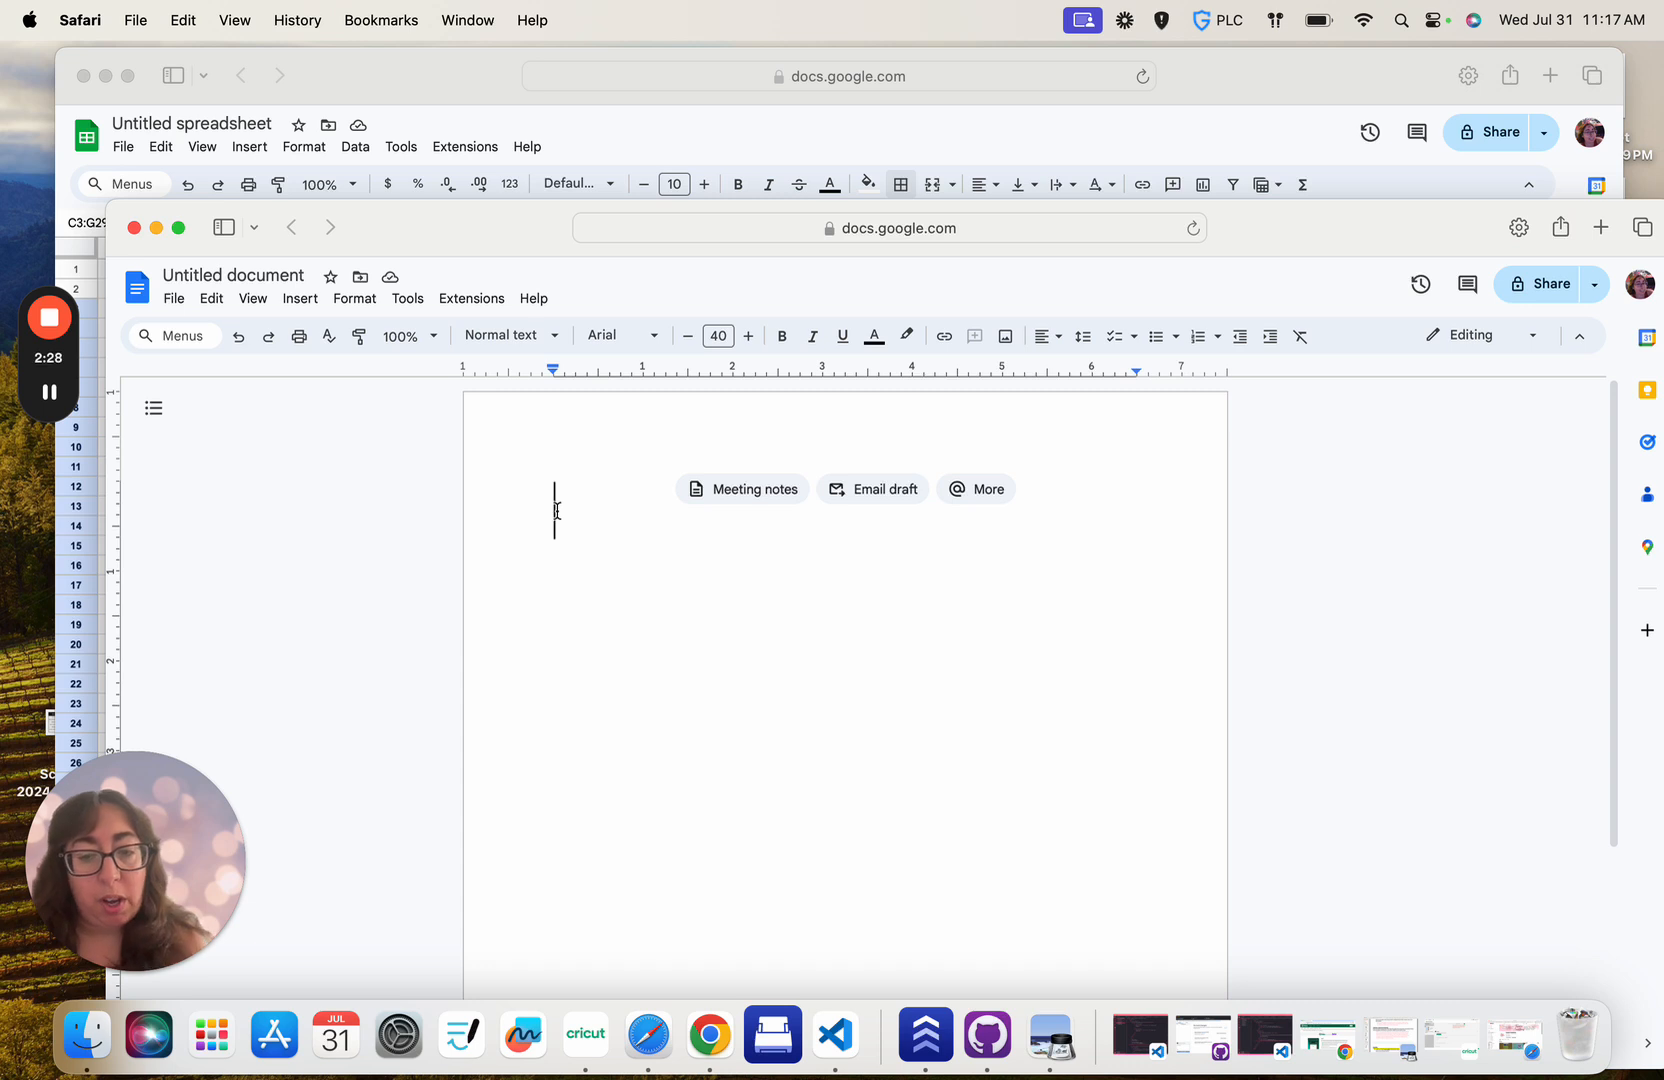
{"action": "type", "text": "A"}
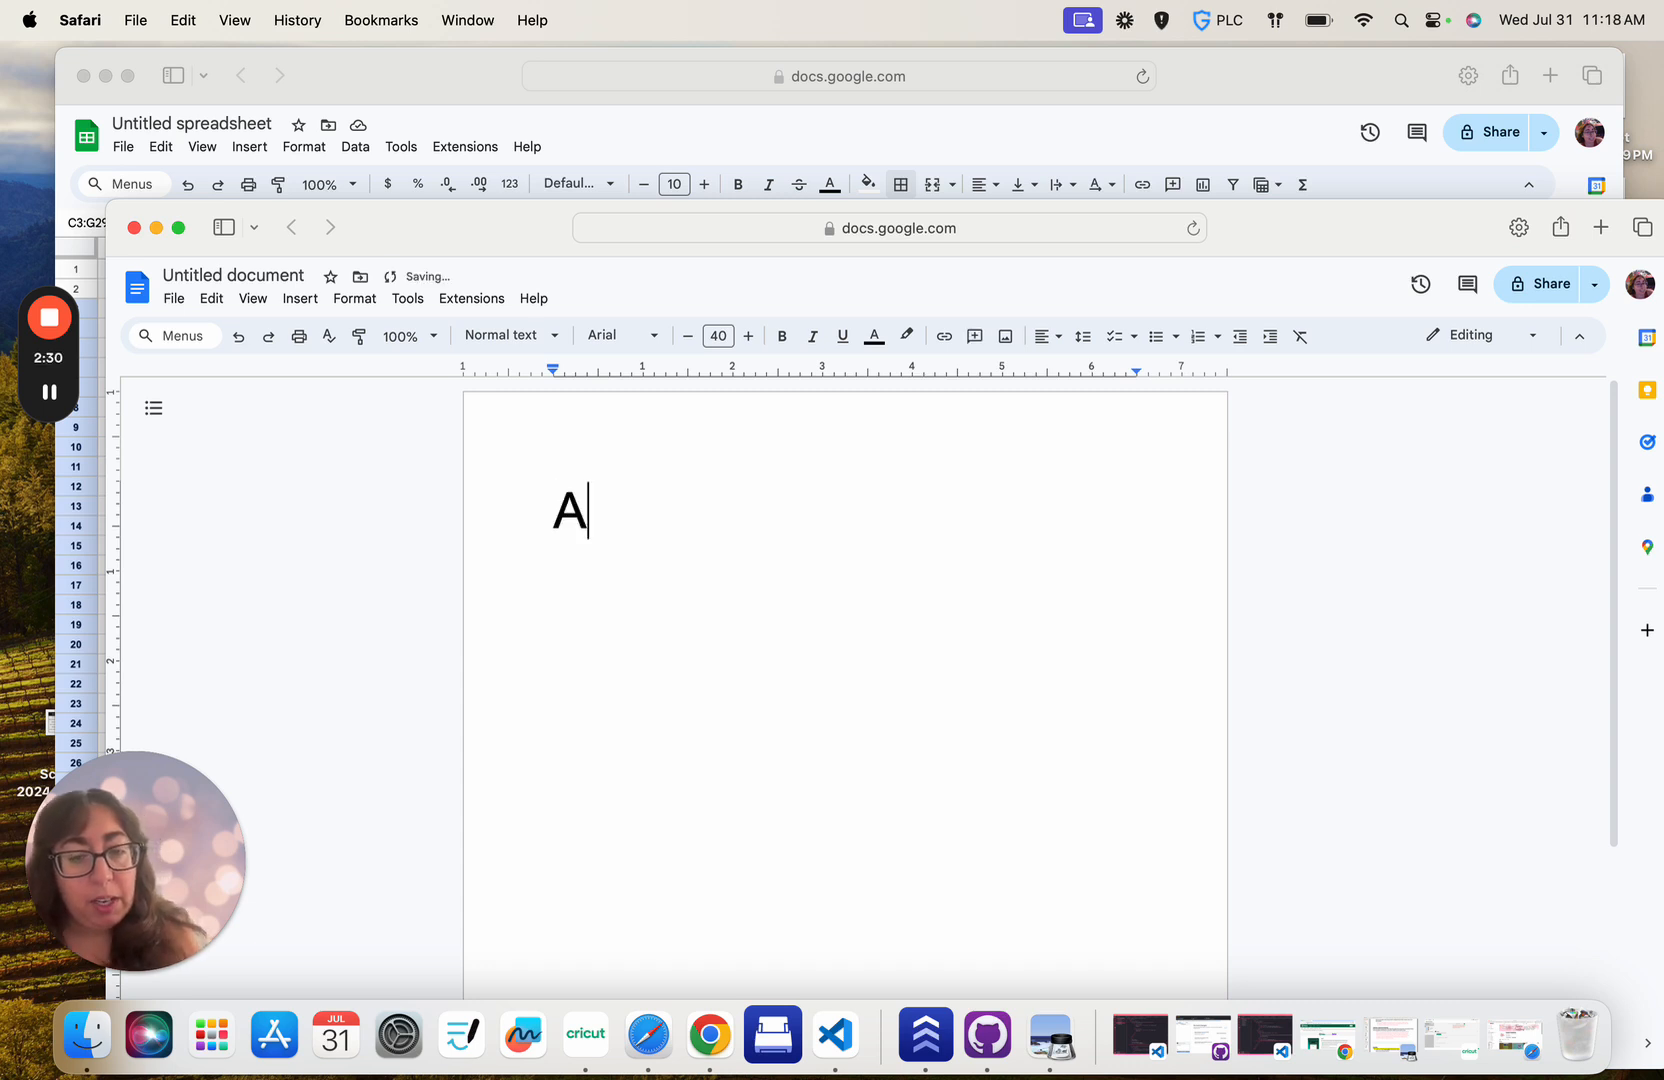
{"action": "type", "text": "ugust "}
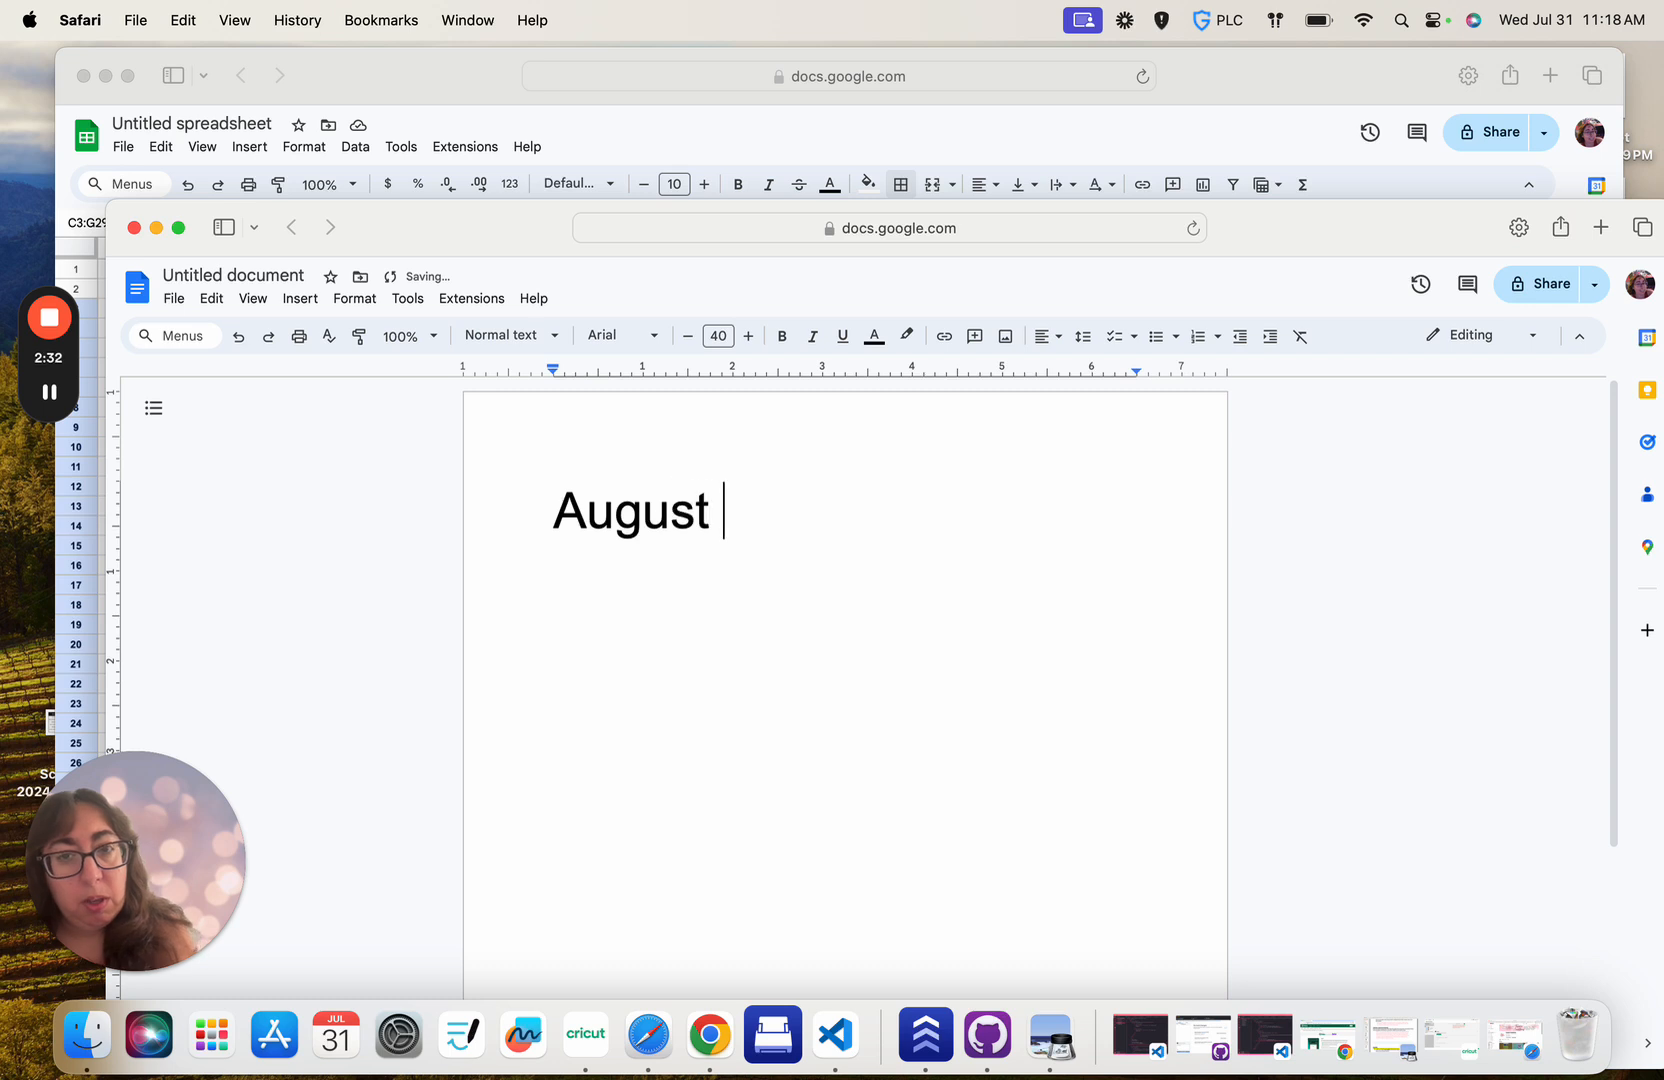
{"action": "type", "text": "20"}
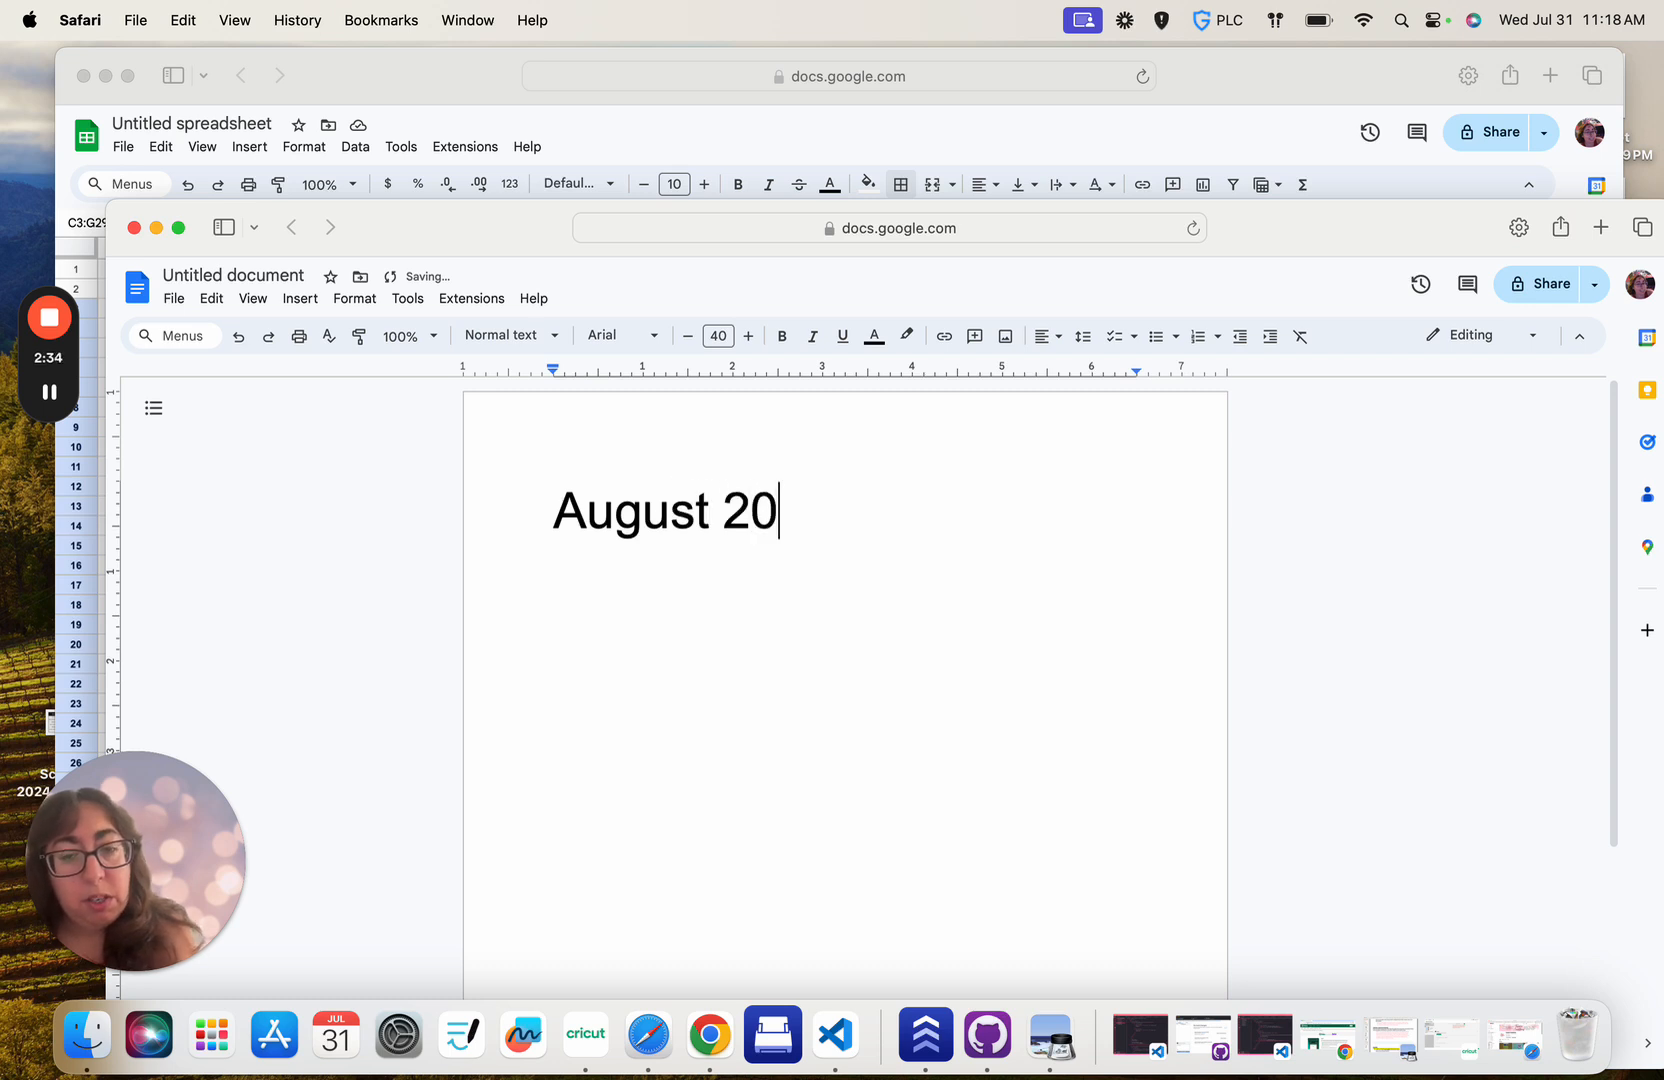
{"action": "type", "text": "24"}
{"action": "key", "text": "Return"}
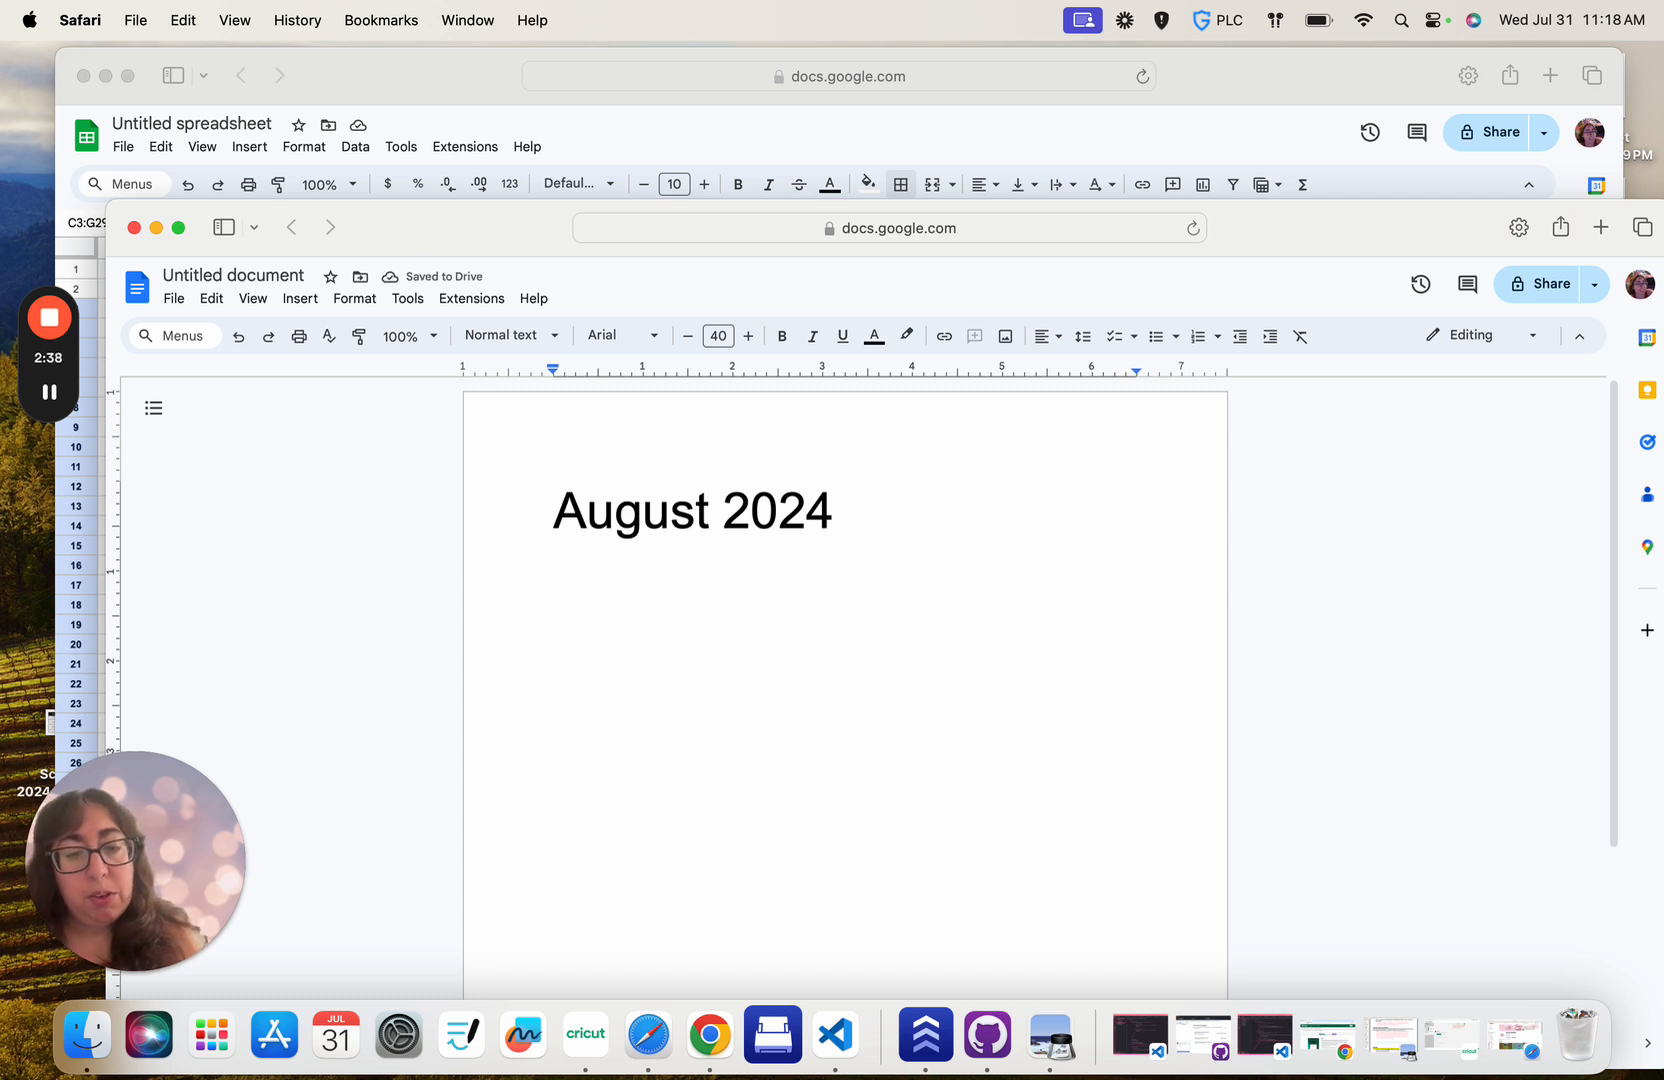
Paste the copied bill table below the "August 2024" title, unlinked from the spreadsheet.
{"action": "key", "text": "super+v"}
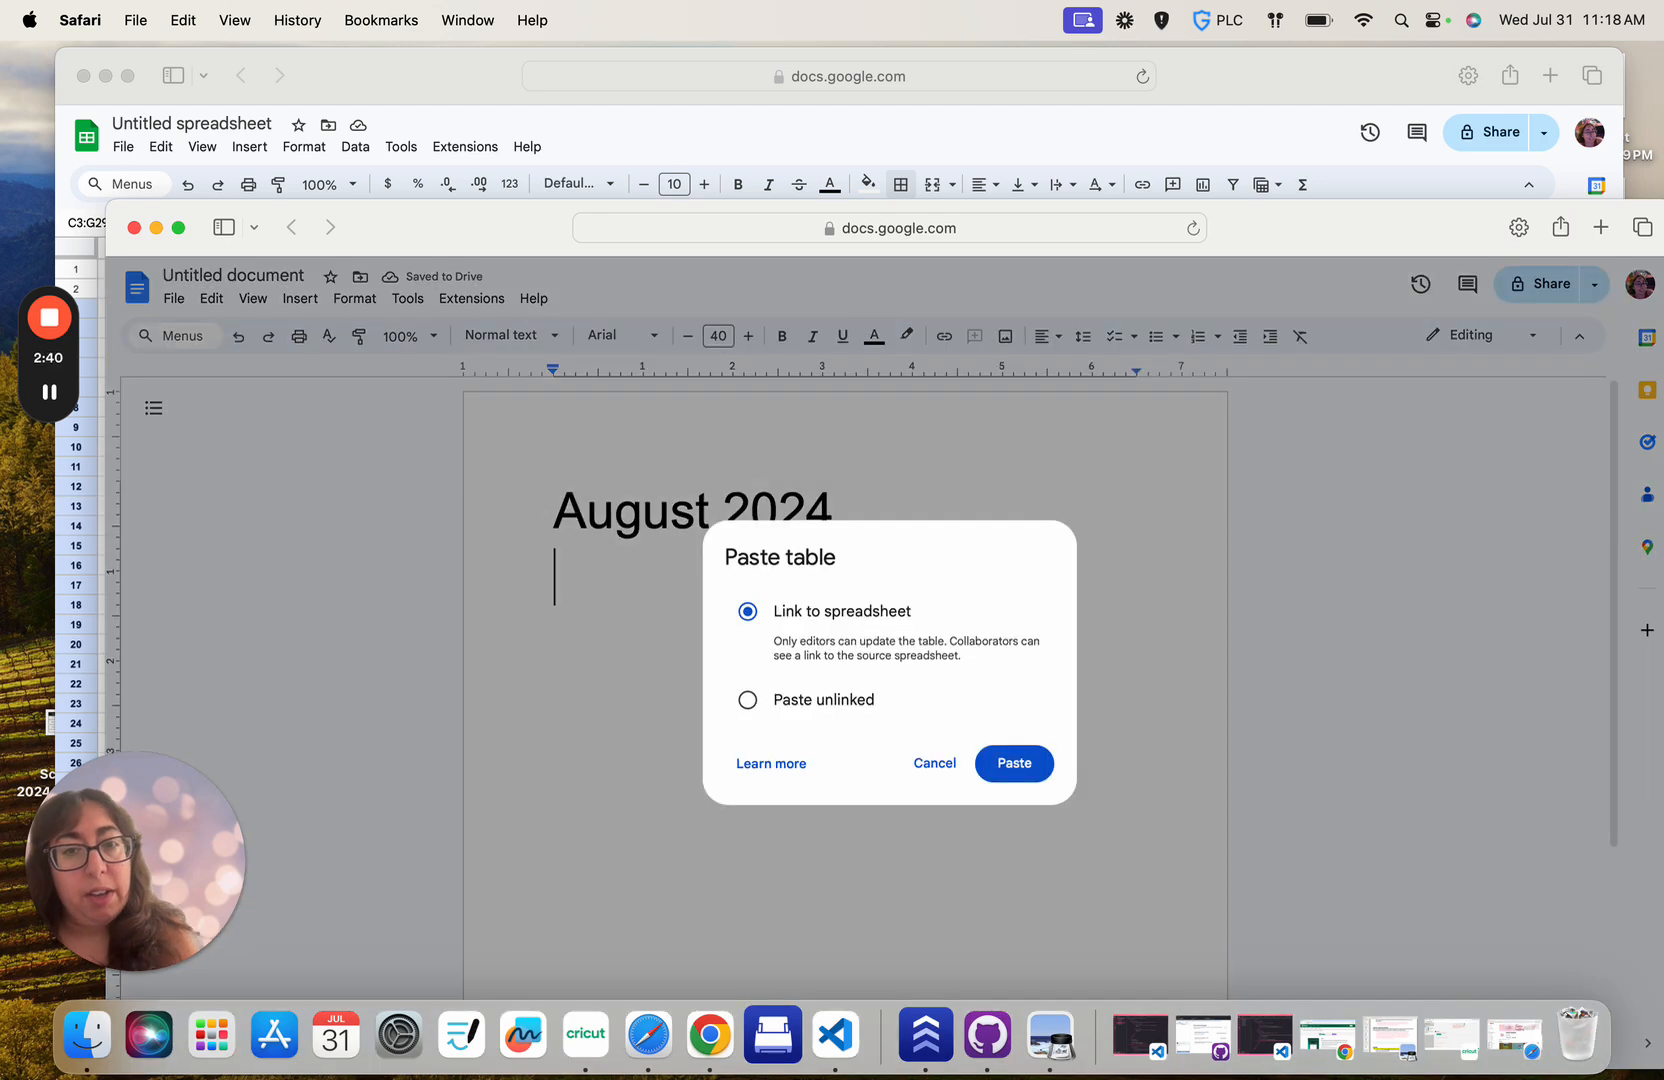
{"action": "left_click", "coordinate": [747, 699]}
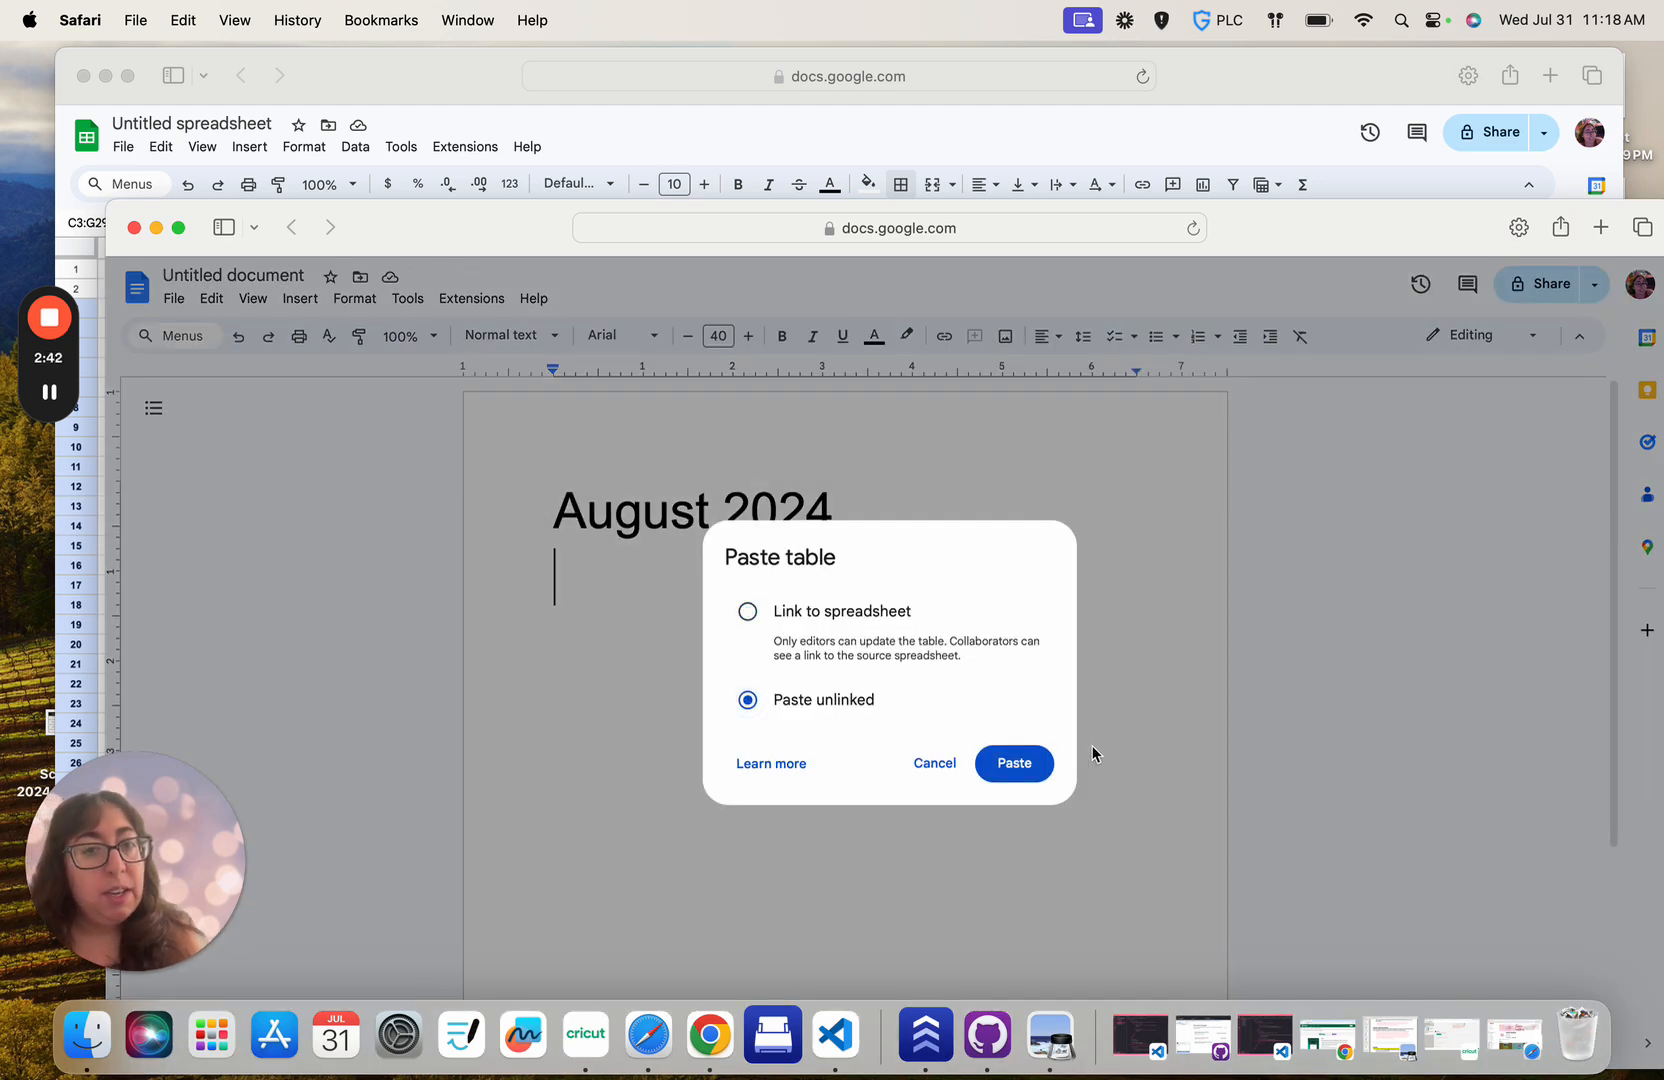
{"action": "left_click", "coordinate": [1015, 764]}
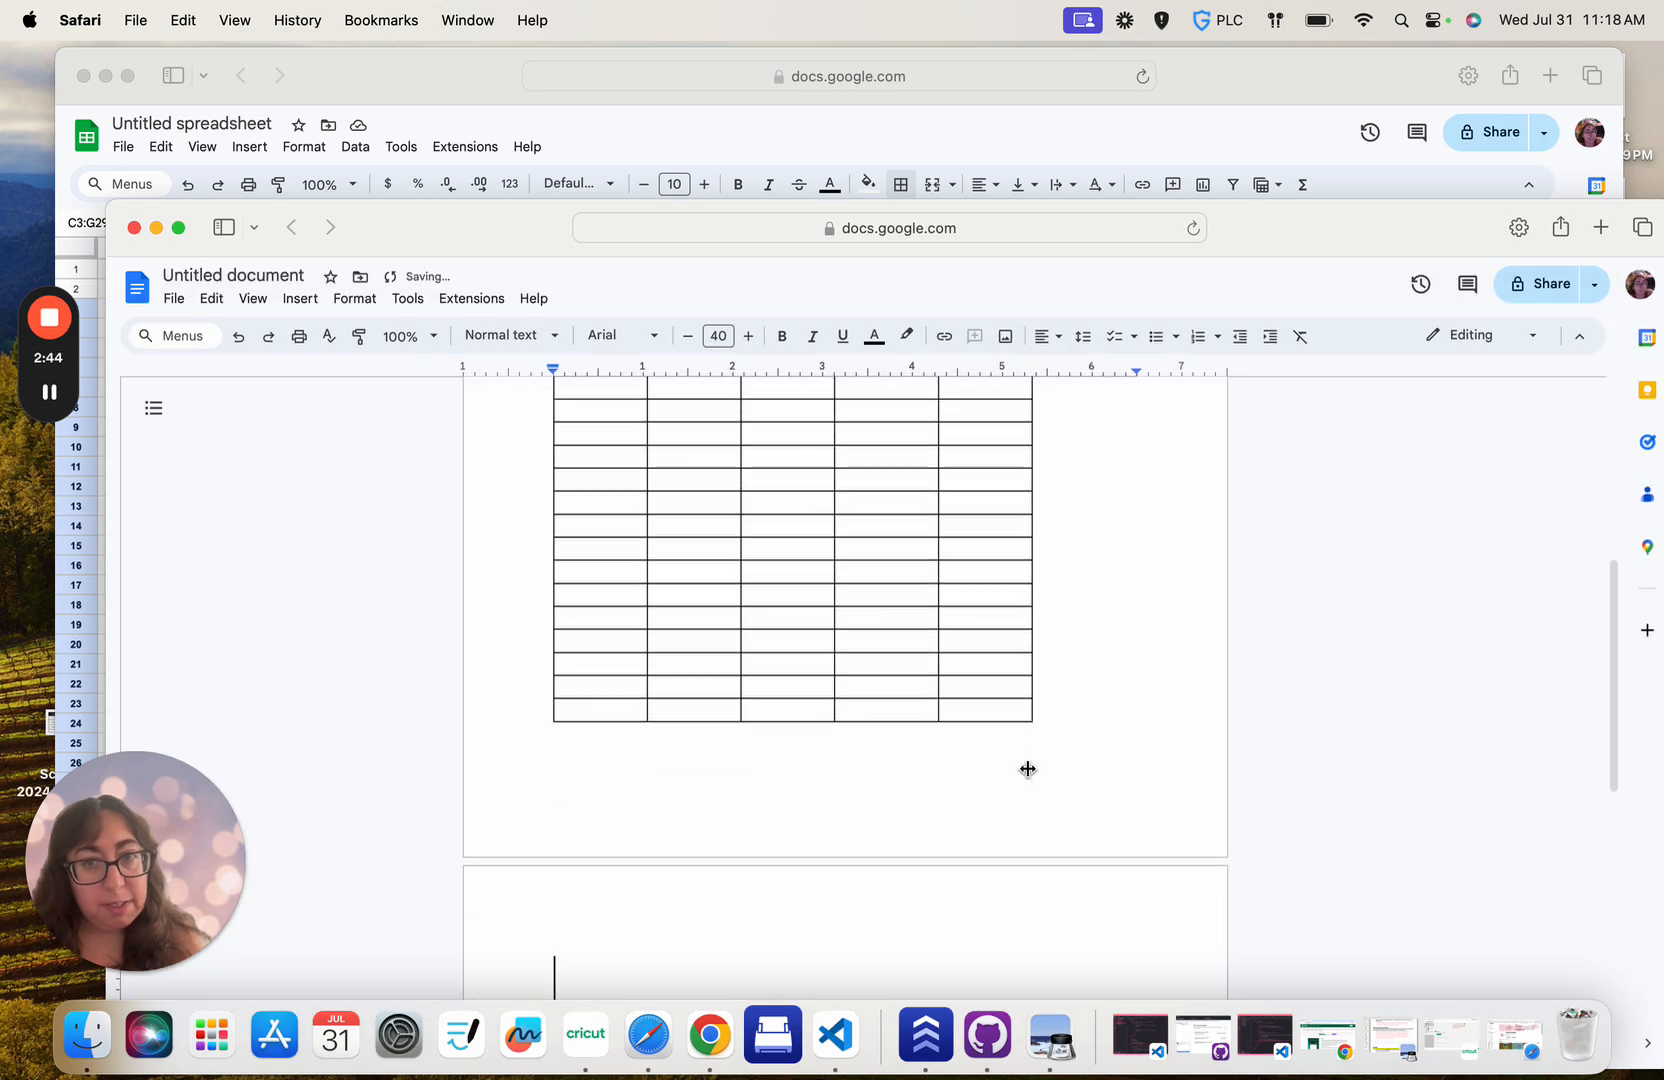
{"action": "scroll", "coordinate": [1028, 768], "scroll_direction": "up", "scroll_amount": 6}
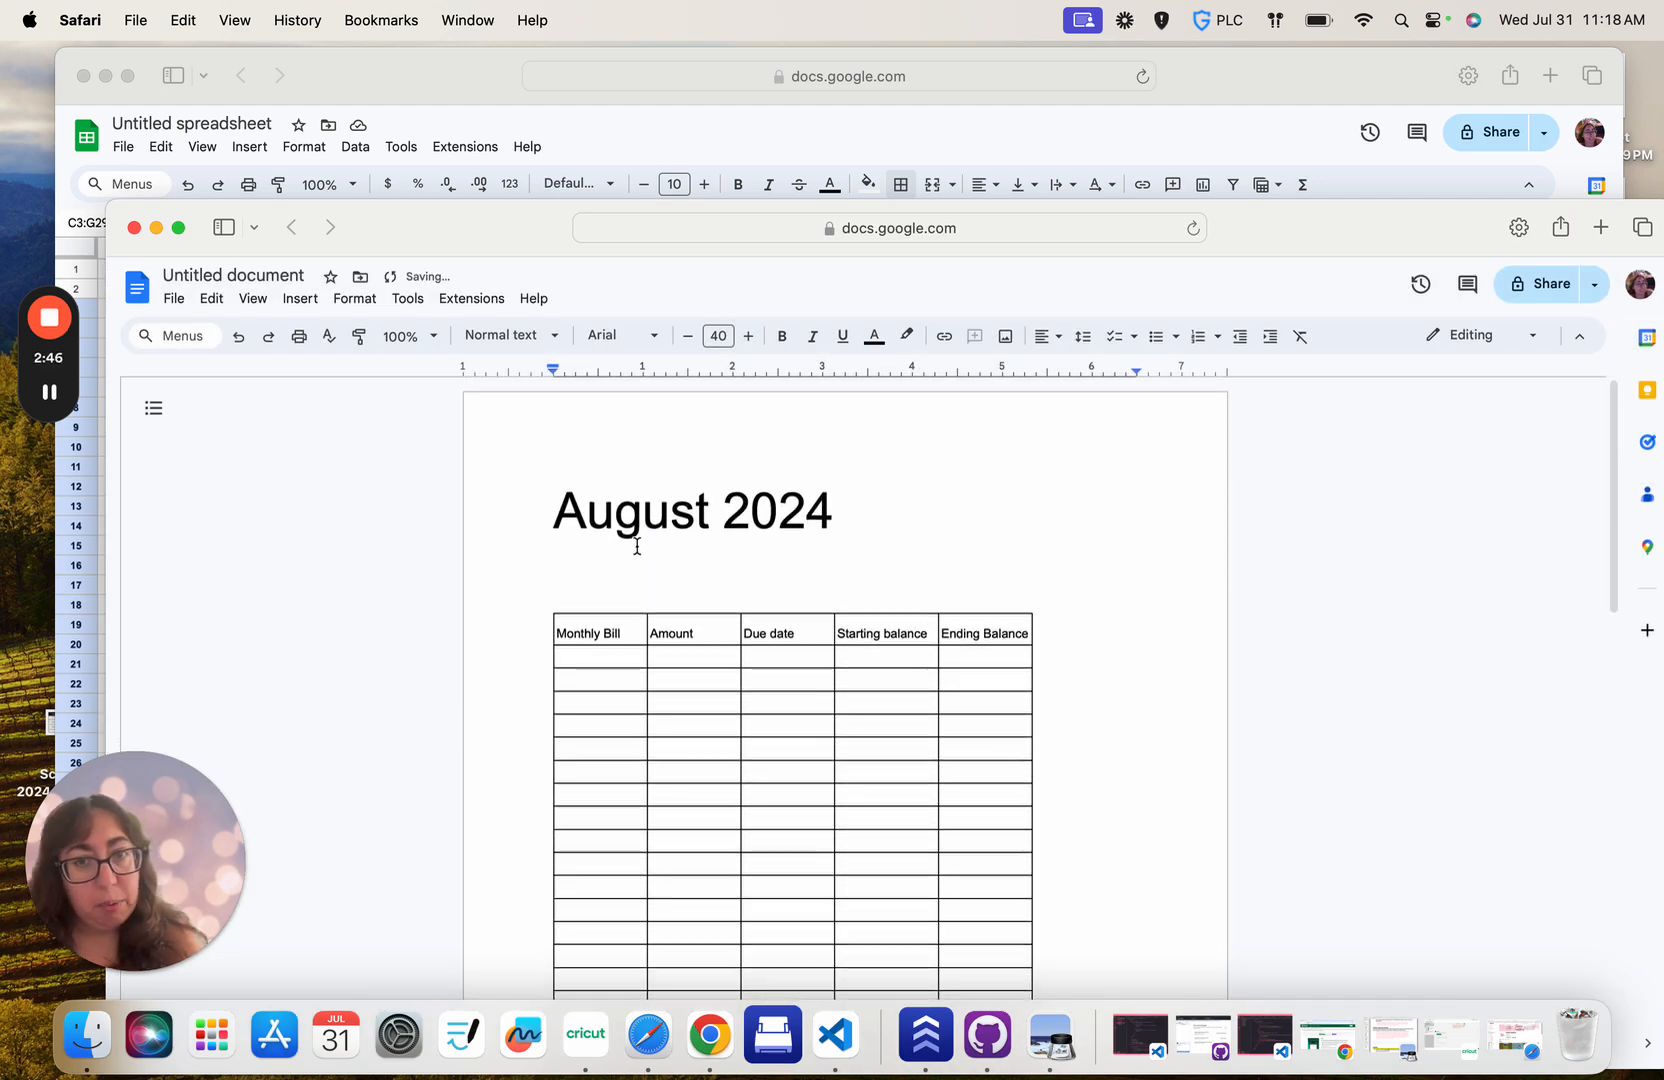
Delete the empty line between the "August 2024" title and the bill table.
{"action": "double_click", "coordinate": [654, 582]}
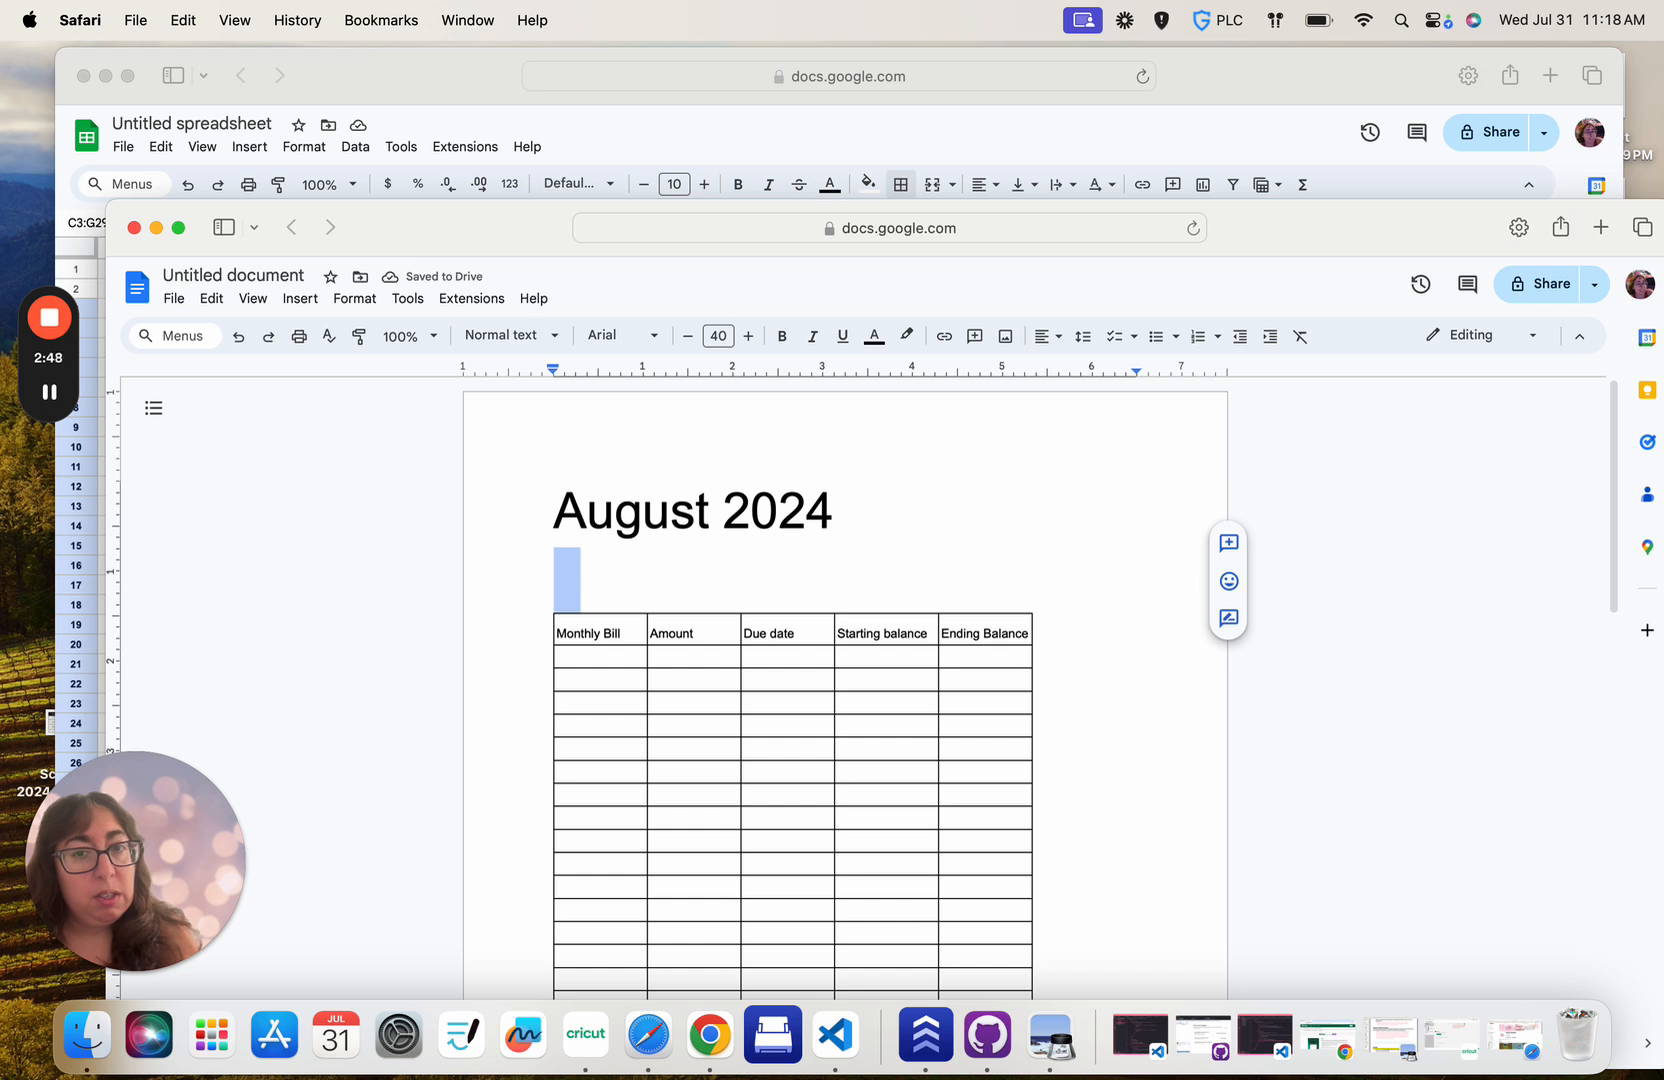
{"action": "key", "text": "BackSpace"}
{"action": "key", "text": "BackSpace"}
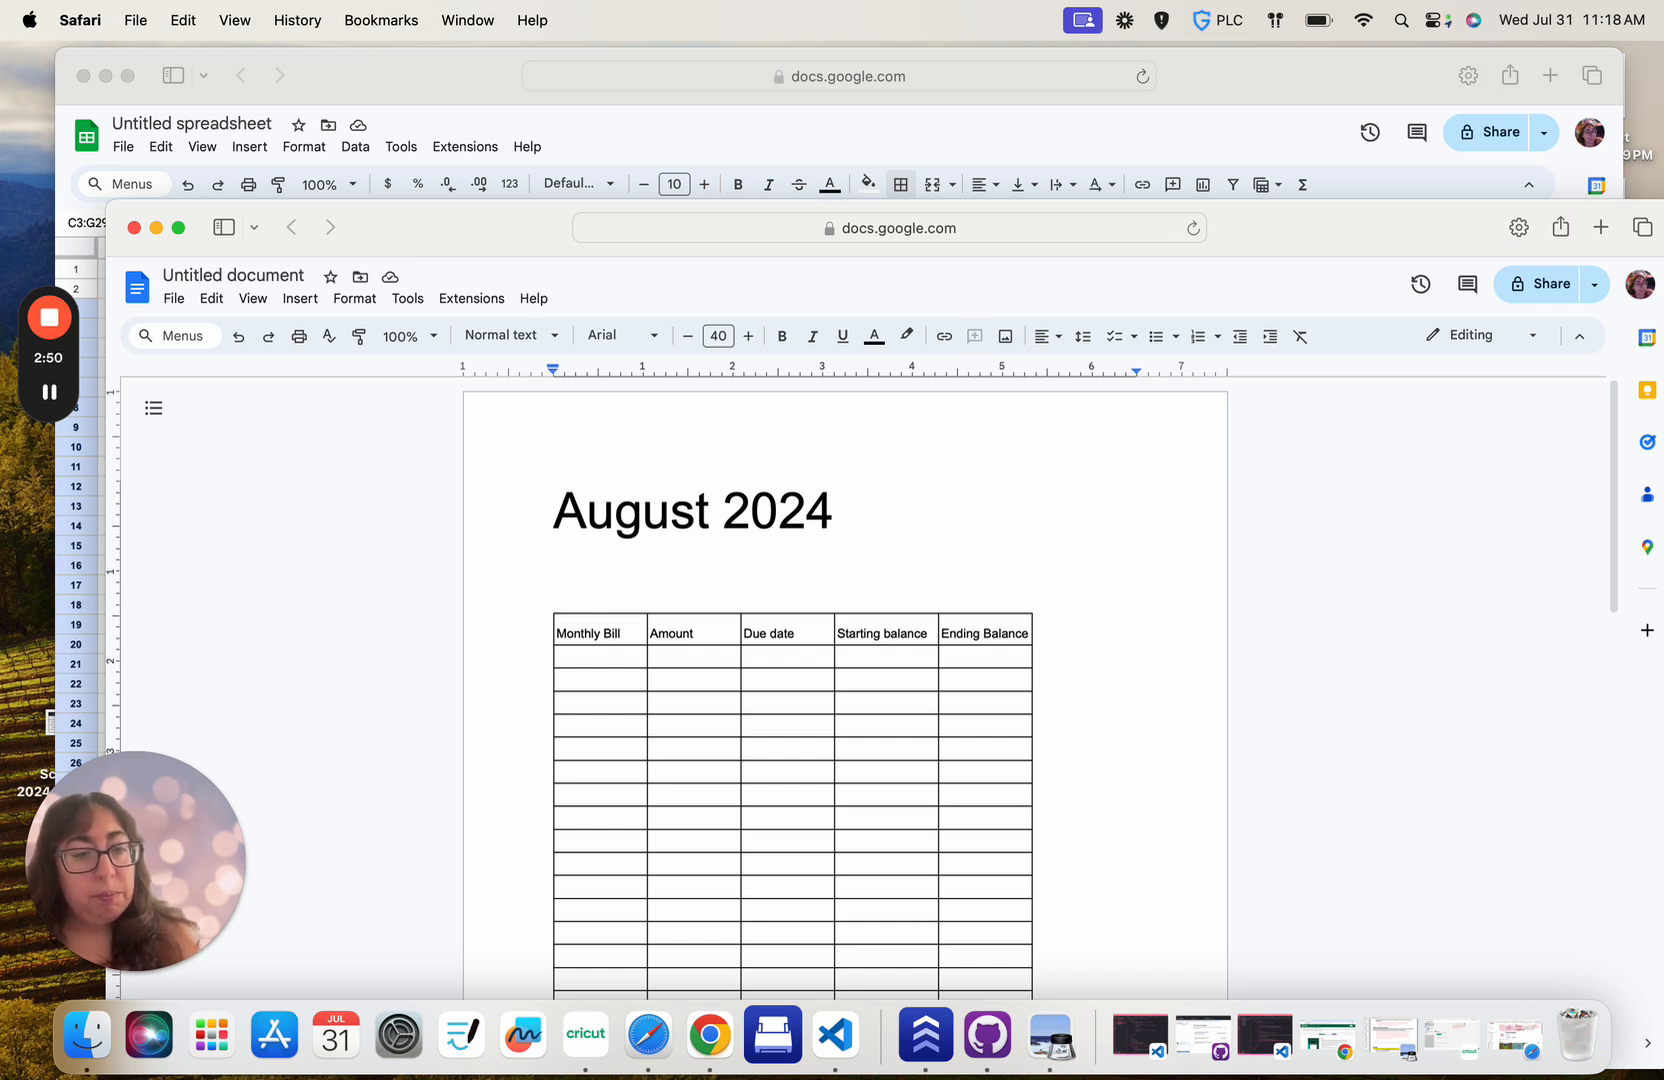
{"action": "scroll", "coordinate": [1181, 505], "scroll_direction": "down", "scroll_amount": 5}
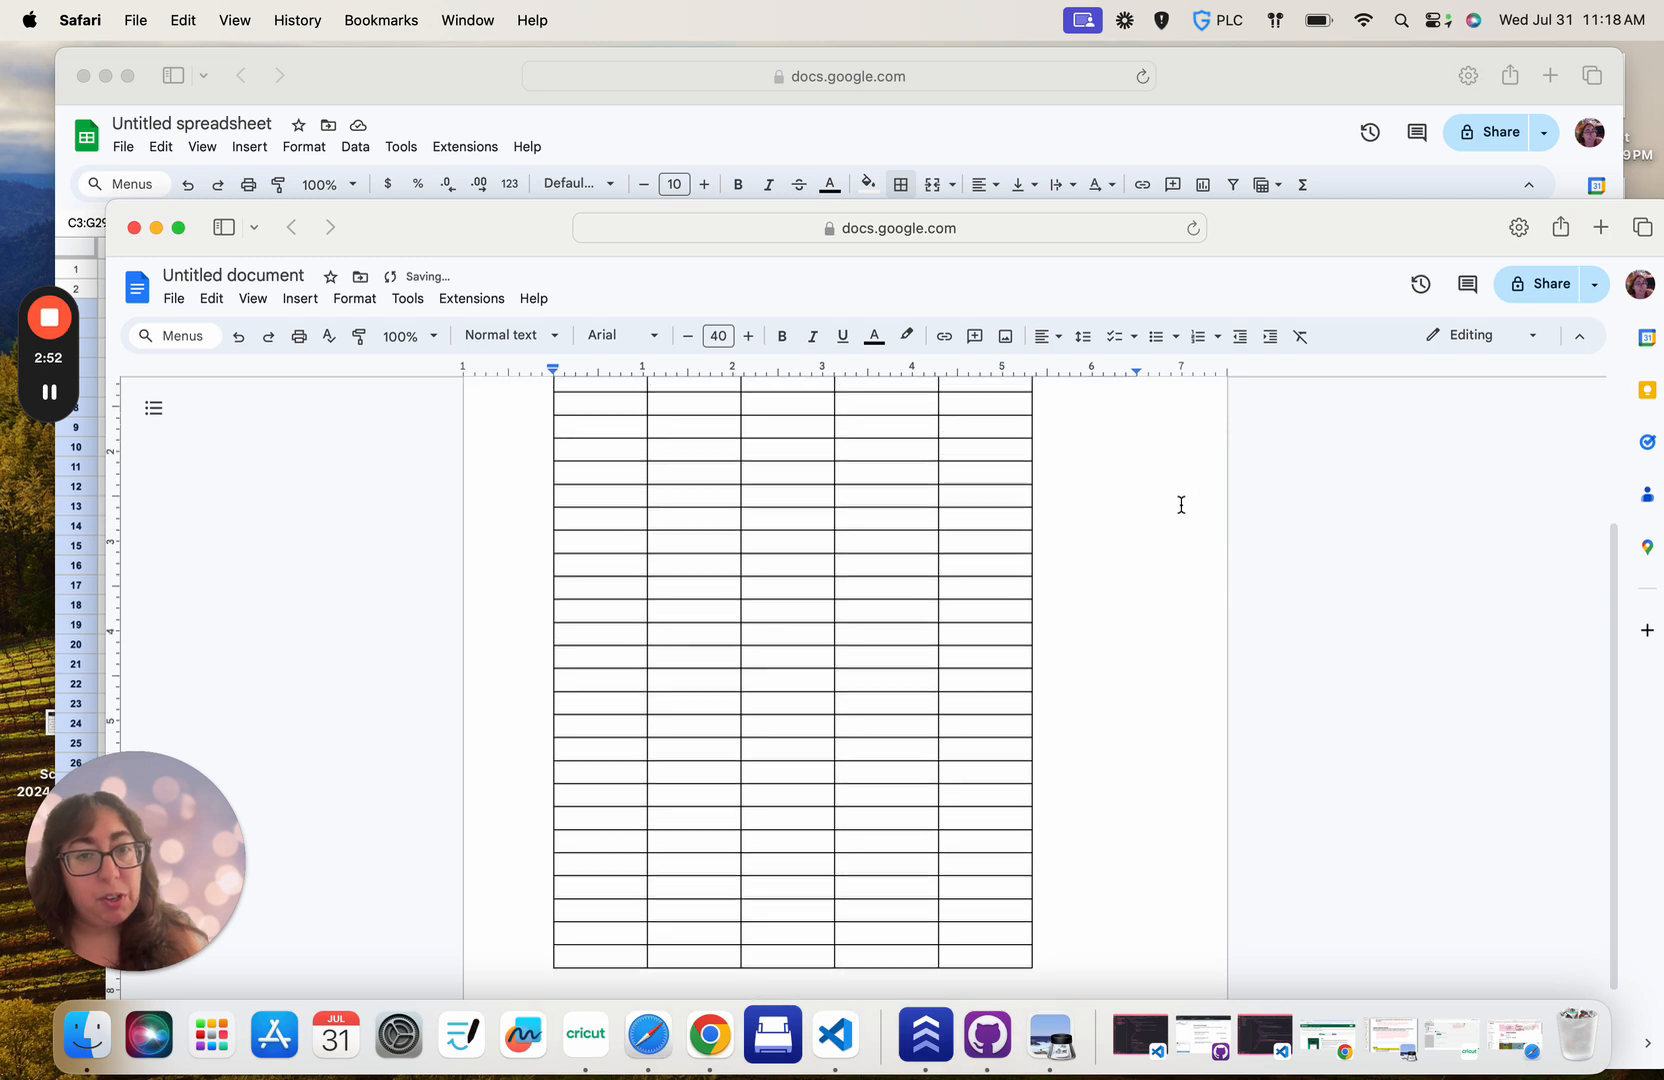
{"action": "scroll", "coordinate": [1181, 505], "scroll_direction": "up", "scroll_amount": 5}
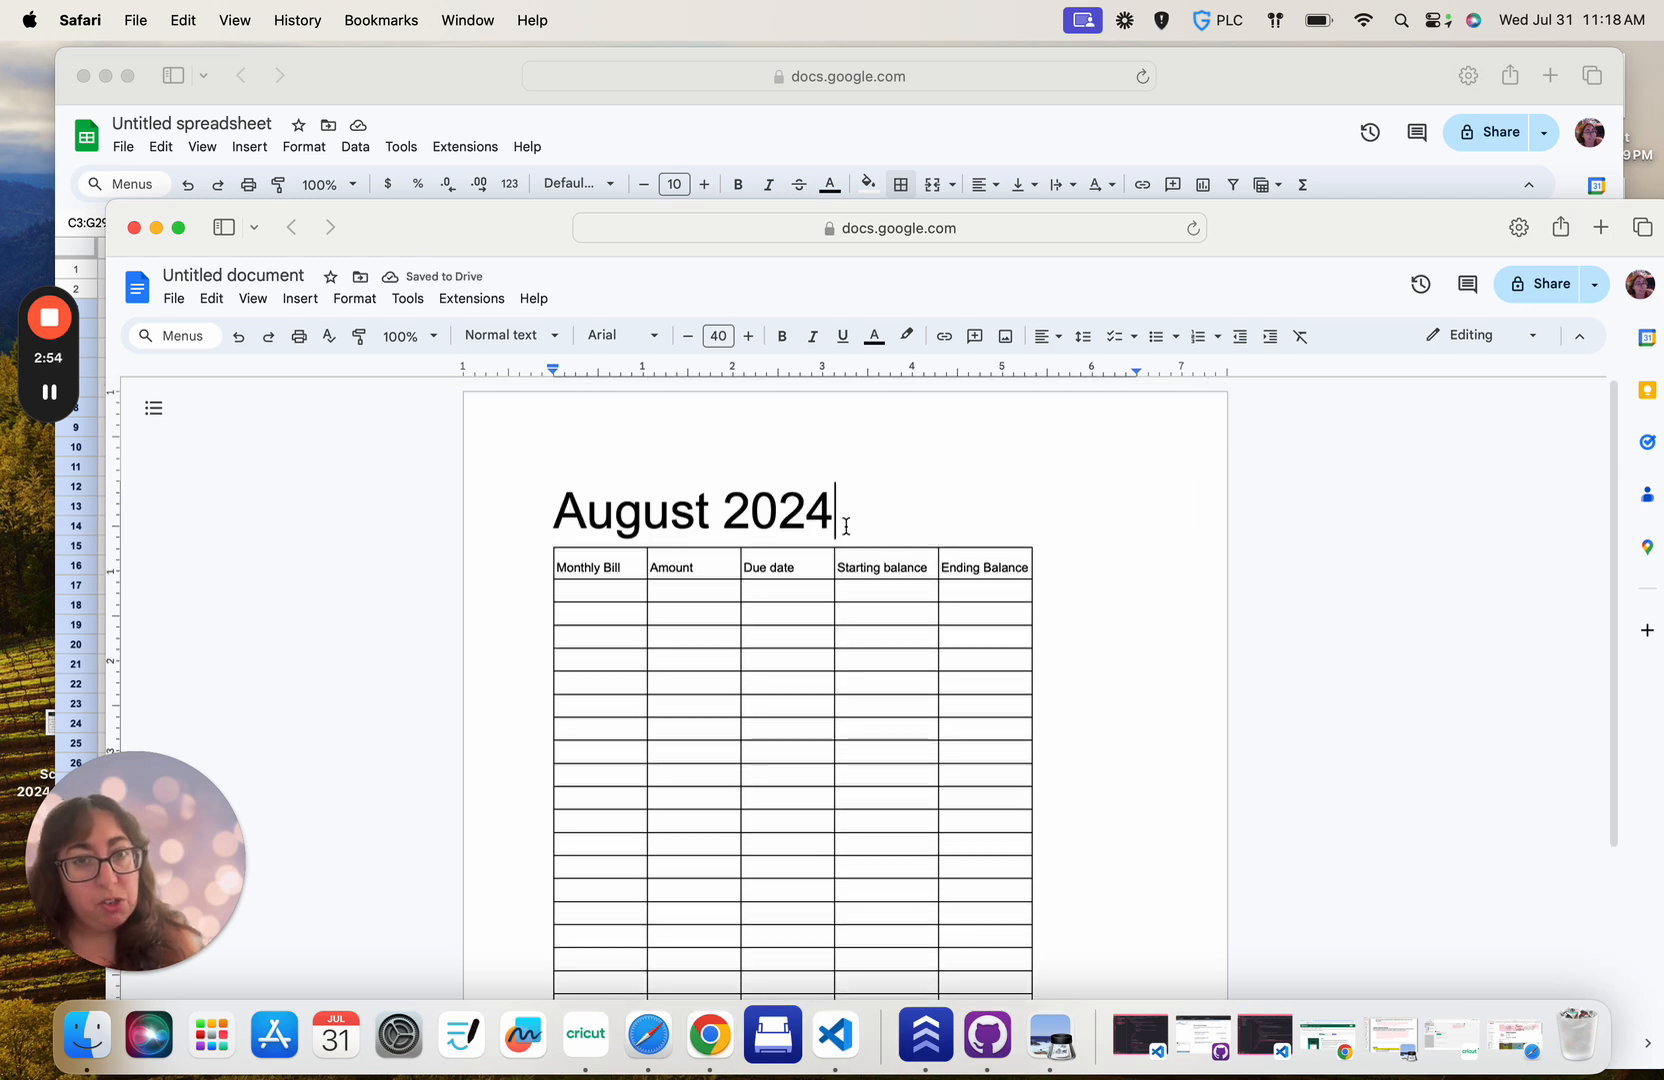
Insert the fireworks clipart image 6.png from the computer's 4th of July clipart folder, right after the "August 2024" title.
{"action": "left_click", "coordinate": [300, 298]}
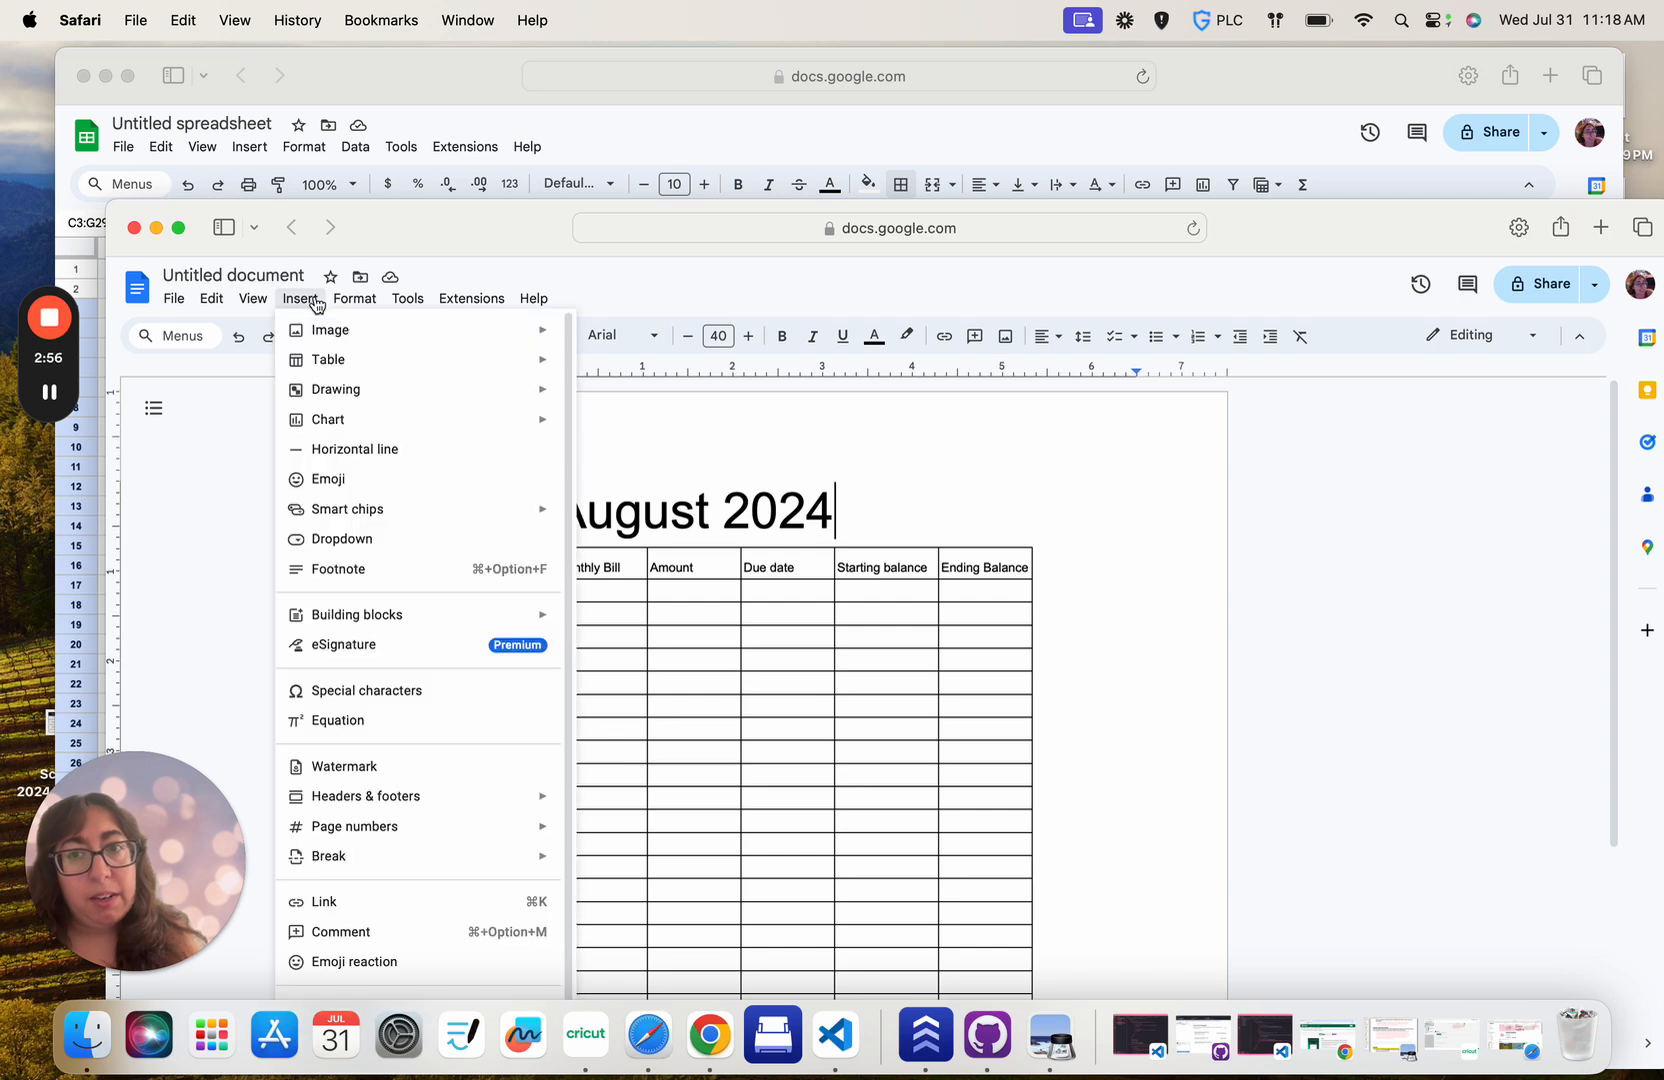
{"action": "mouse_move", "coordinate": [355, 298]}
{"action": "mouse_move", "coordinate": [300, 298]}
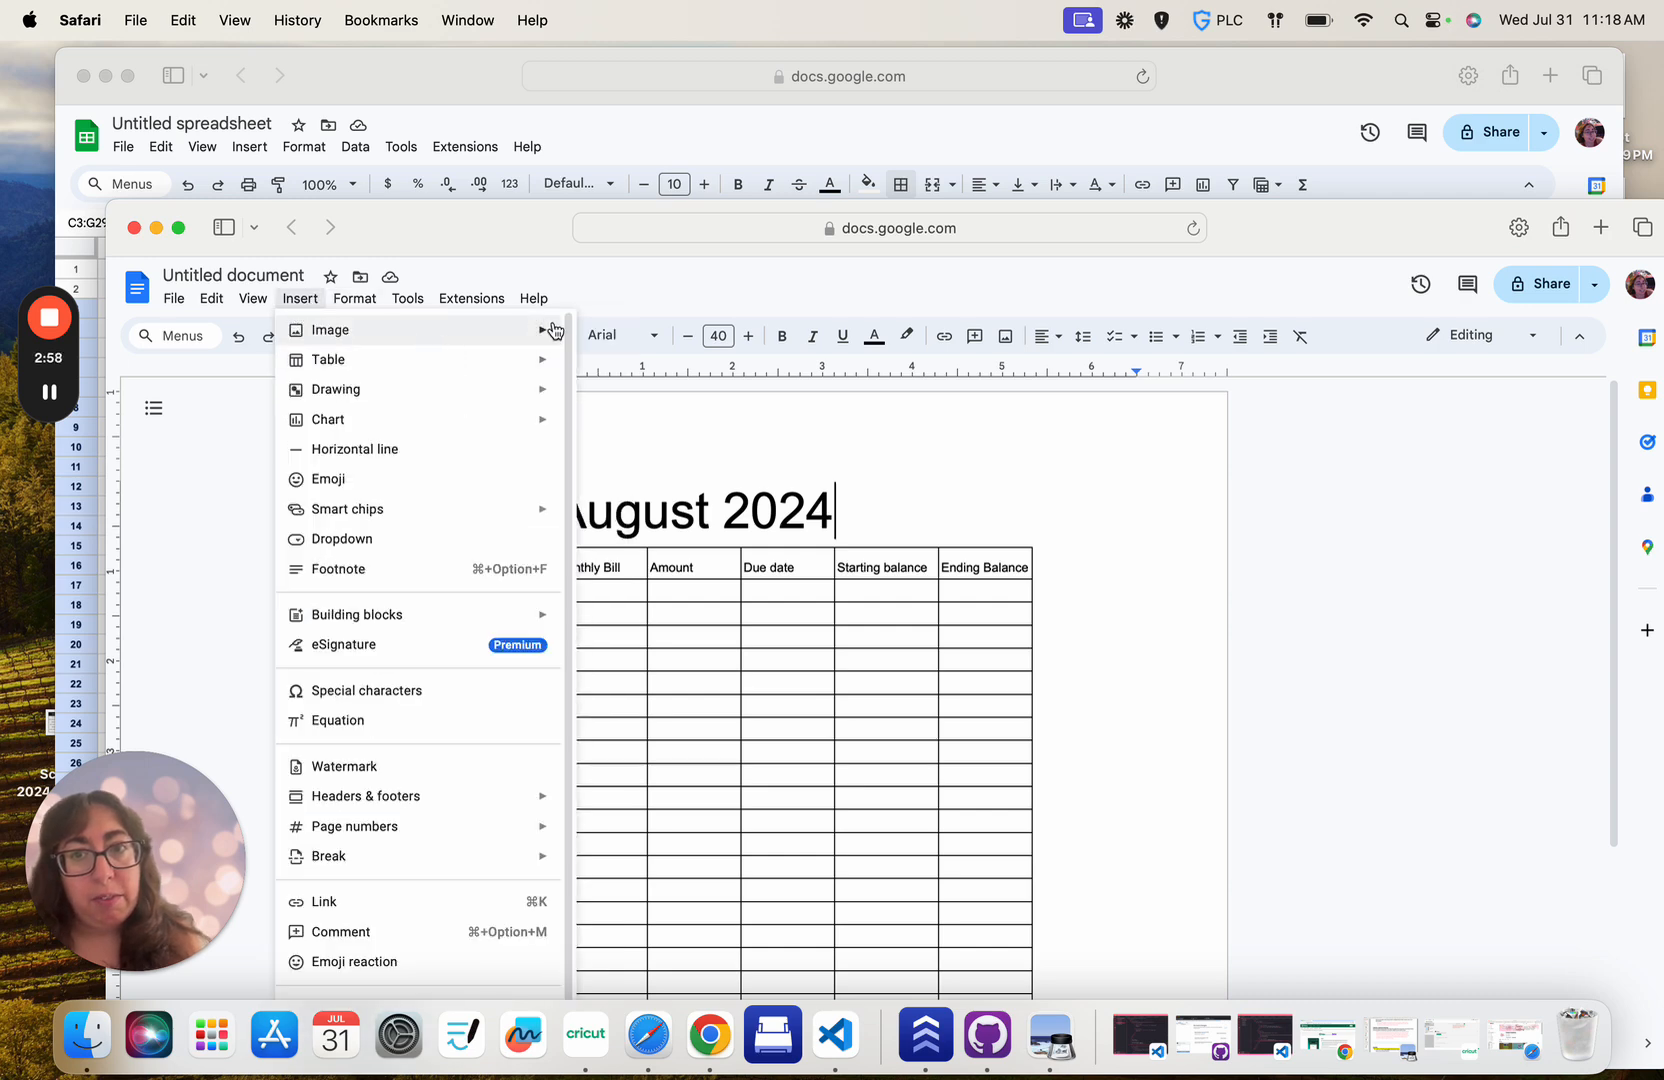
{"action": "mouse_move", "coordinate": [542, 343]}
{"action": "left_click", "coordinate": [645, 337]}
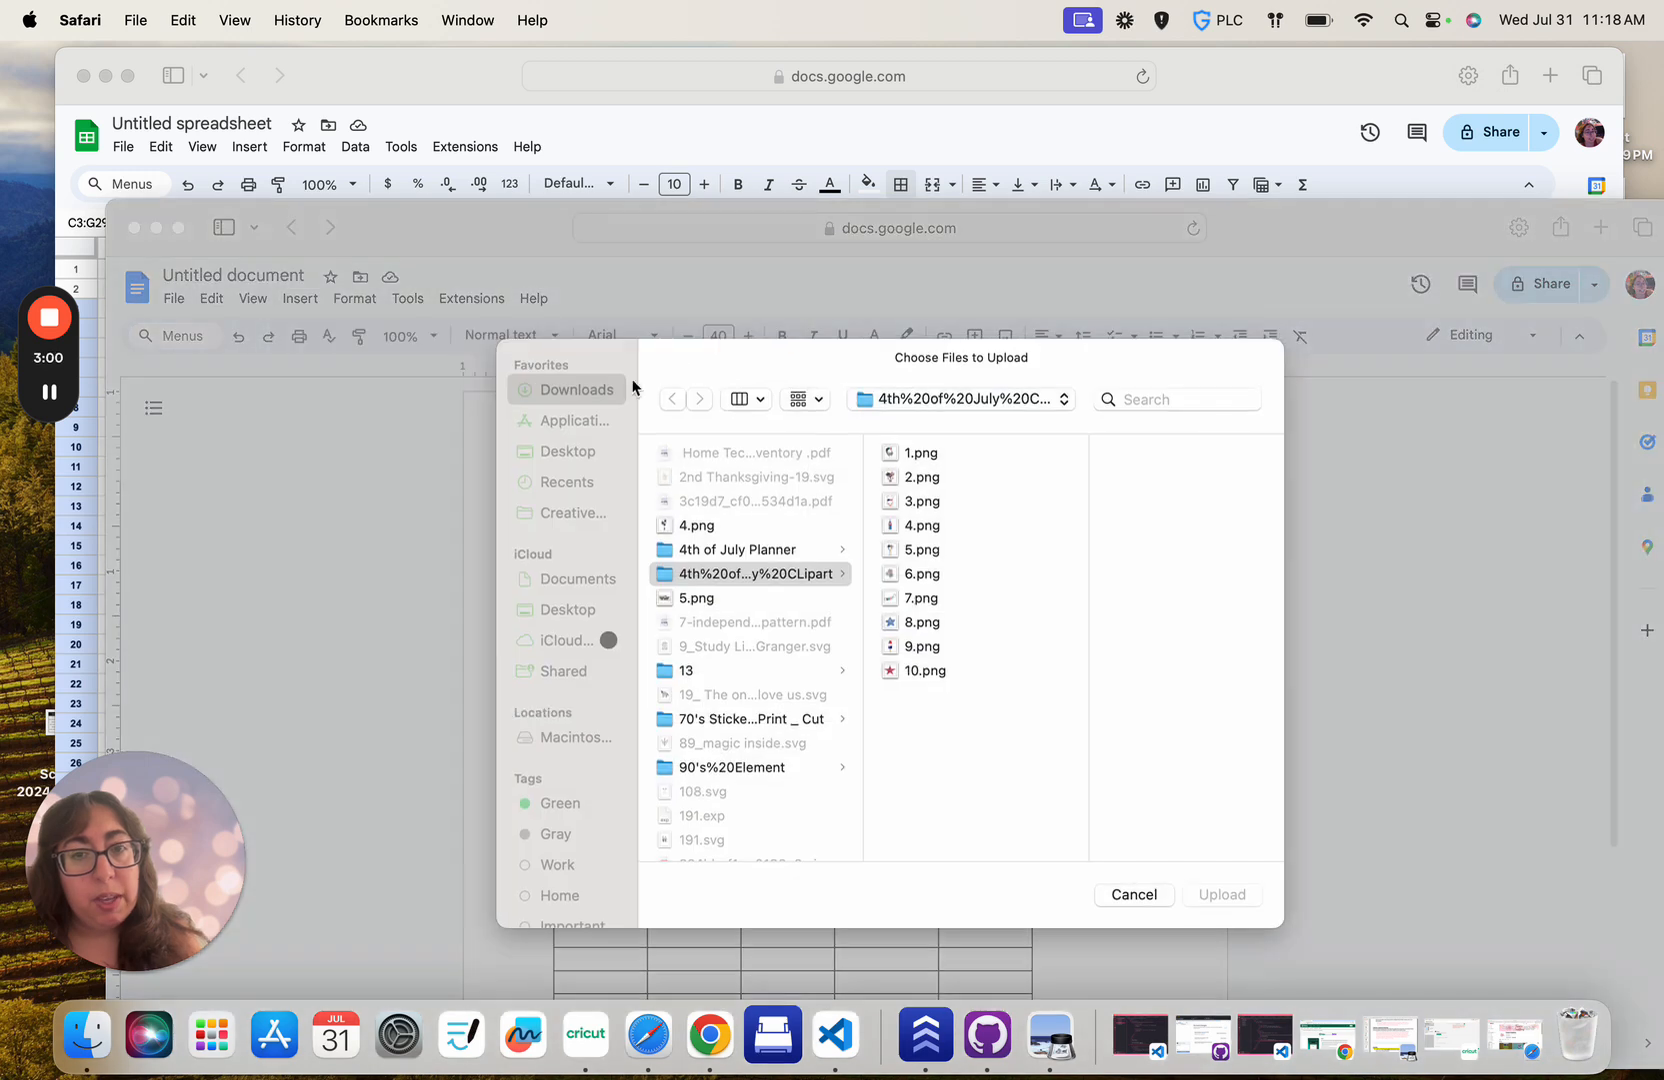
{"action": "left_click", "coordinate": [915, 576]}
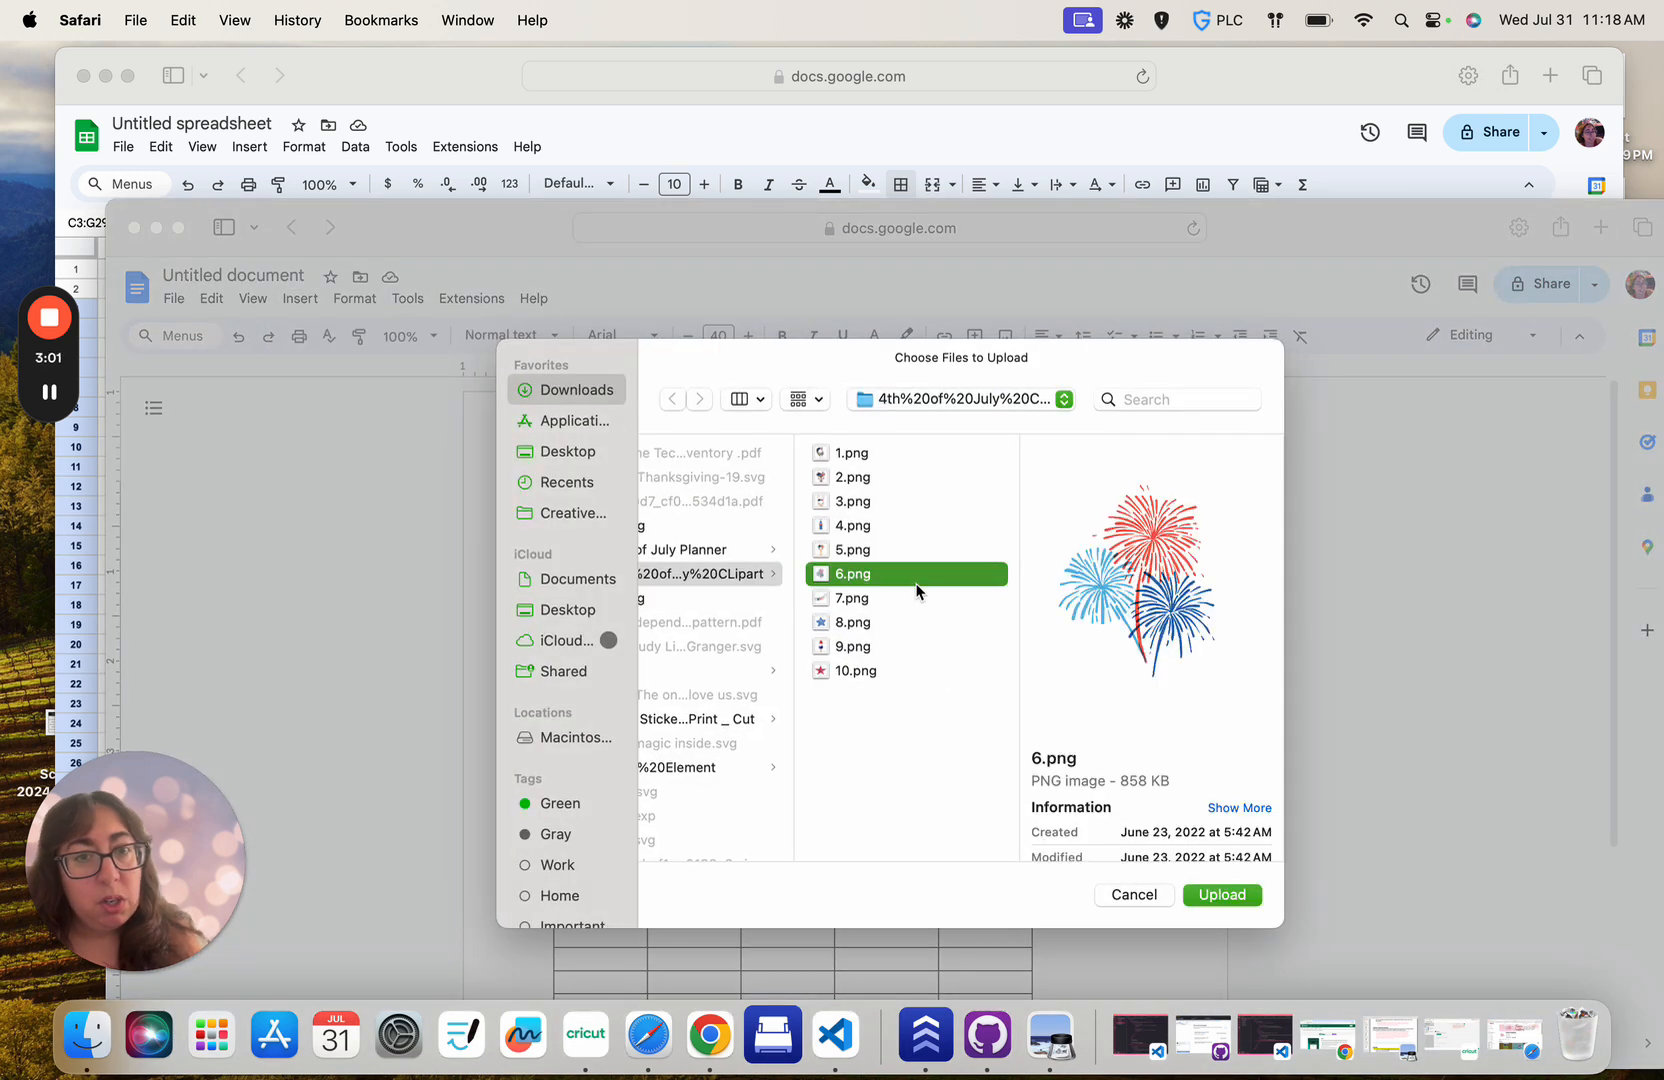
{"action": "left_click", "coordinate": [1222, 894]}
{"action": "left_click", "coordinate": [988, 801]}
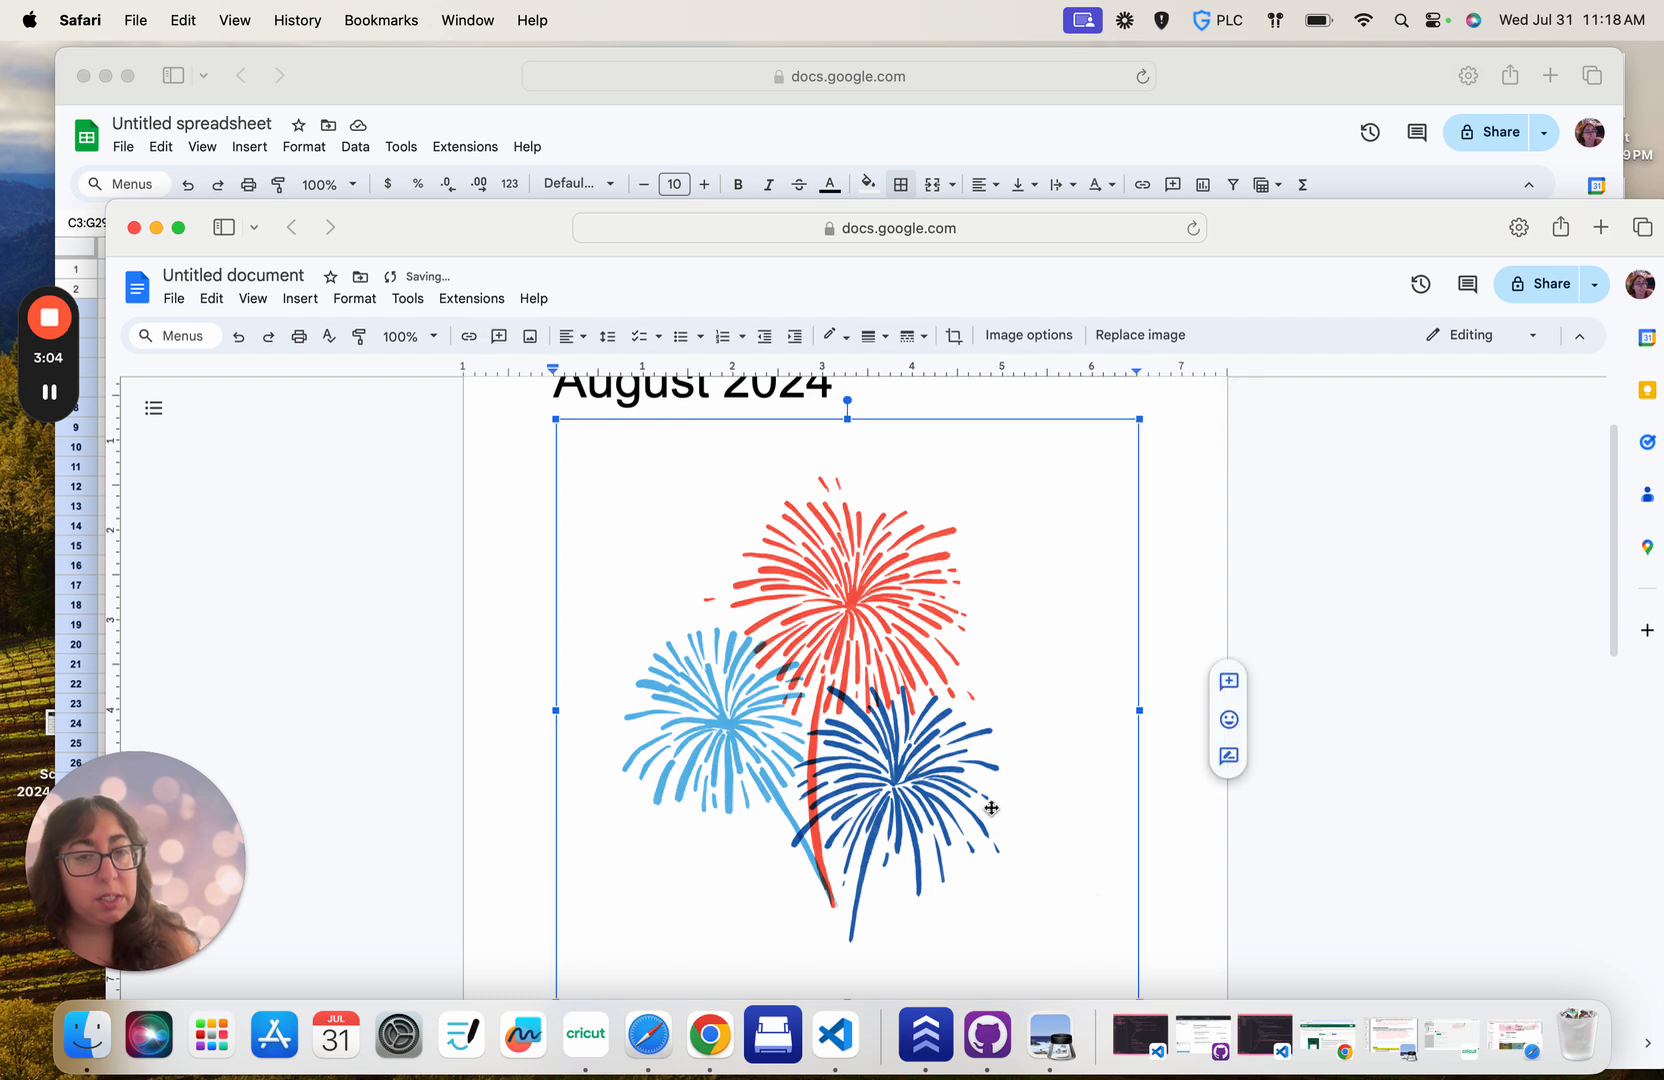
Shrink the fireworks image proportionally to about 1.9 inches wide so it fits on the title line beside "August 2024".
{"action": "scroll", "coordinate": [1070, 829], "scroll_direction": "down", "scroll_amount": 5}
{"action": "left_click_drag", "start_coordinate": [1139, 613], "coordinate": [906, 383]}
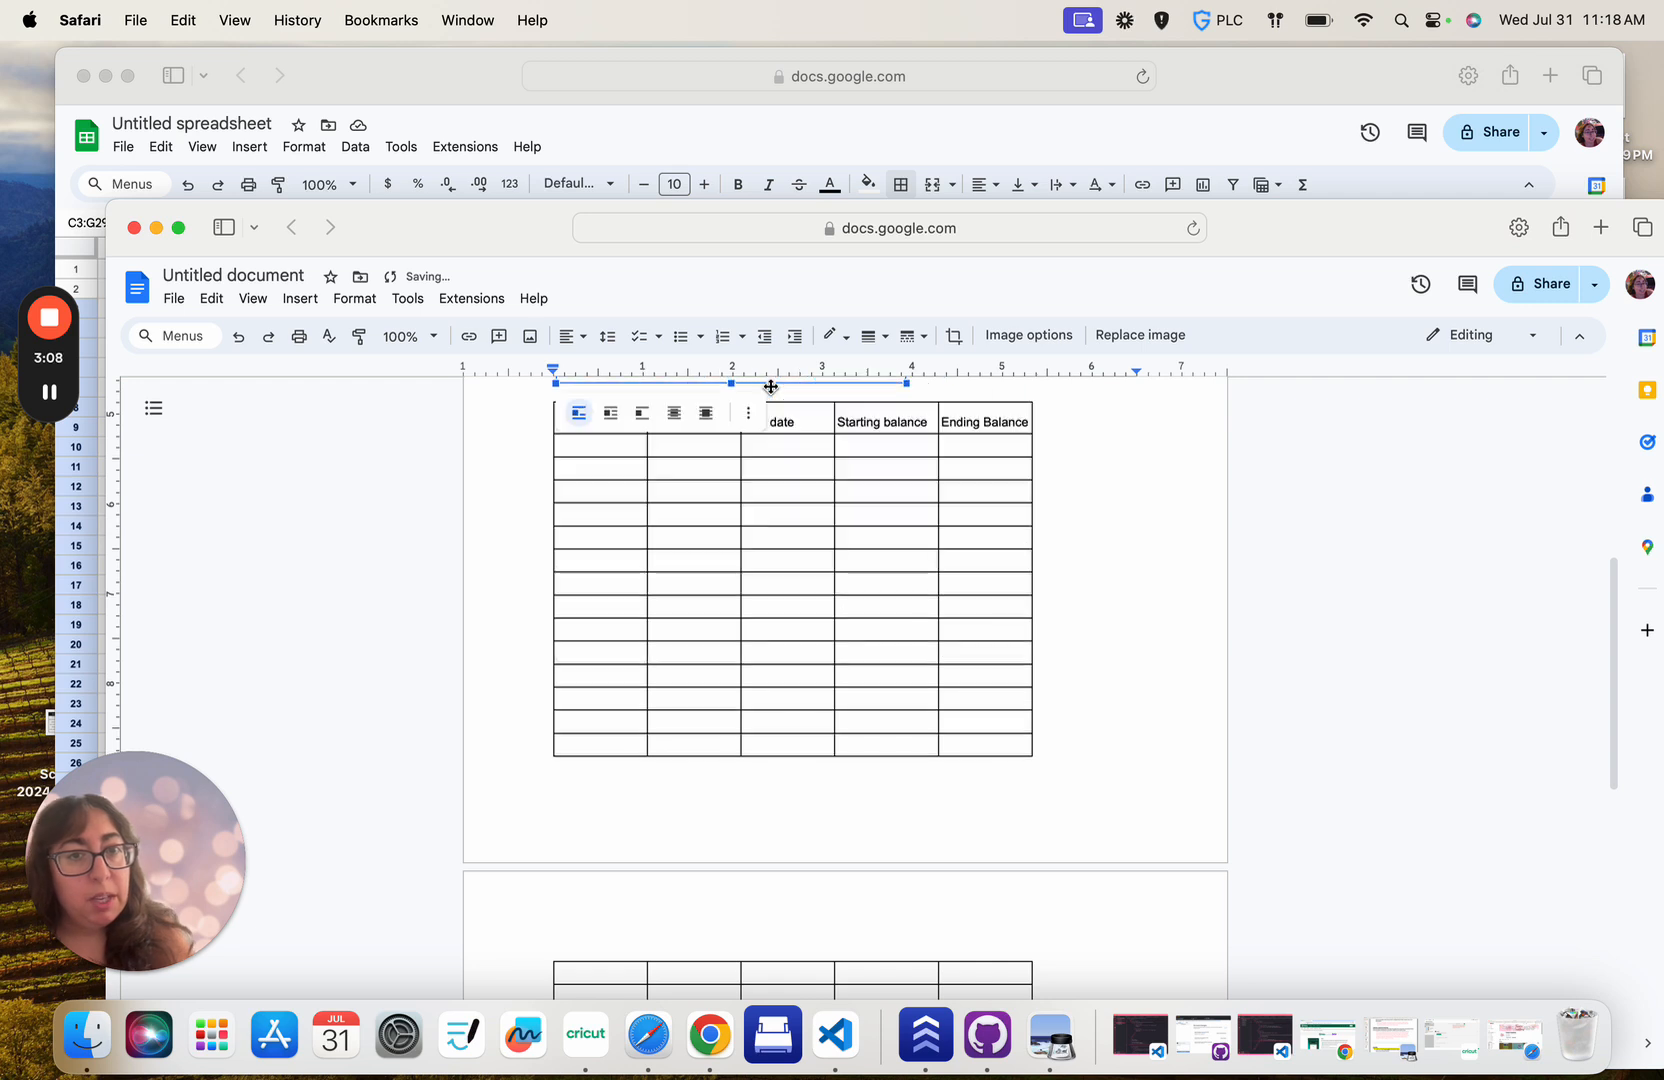
{"action": "scroll", "coordinate": [1239, 608], "scroll_direction": "up", "scroll_amount": 4}
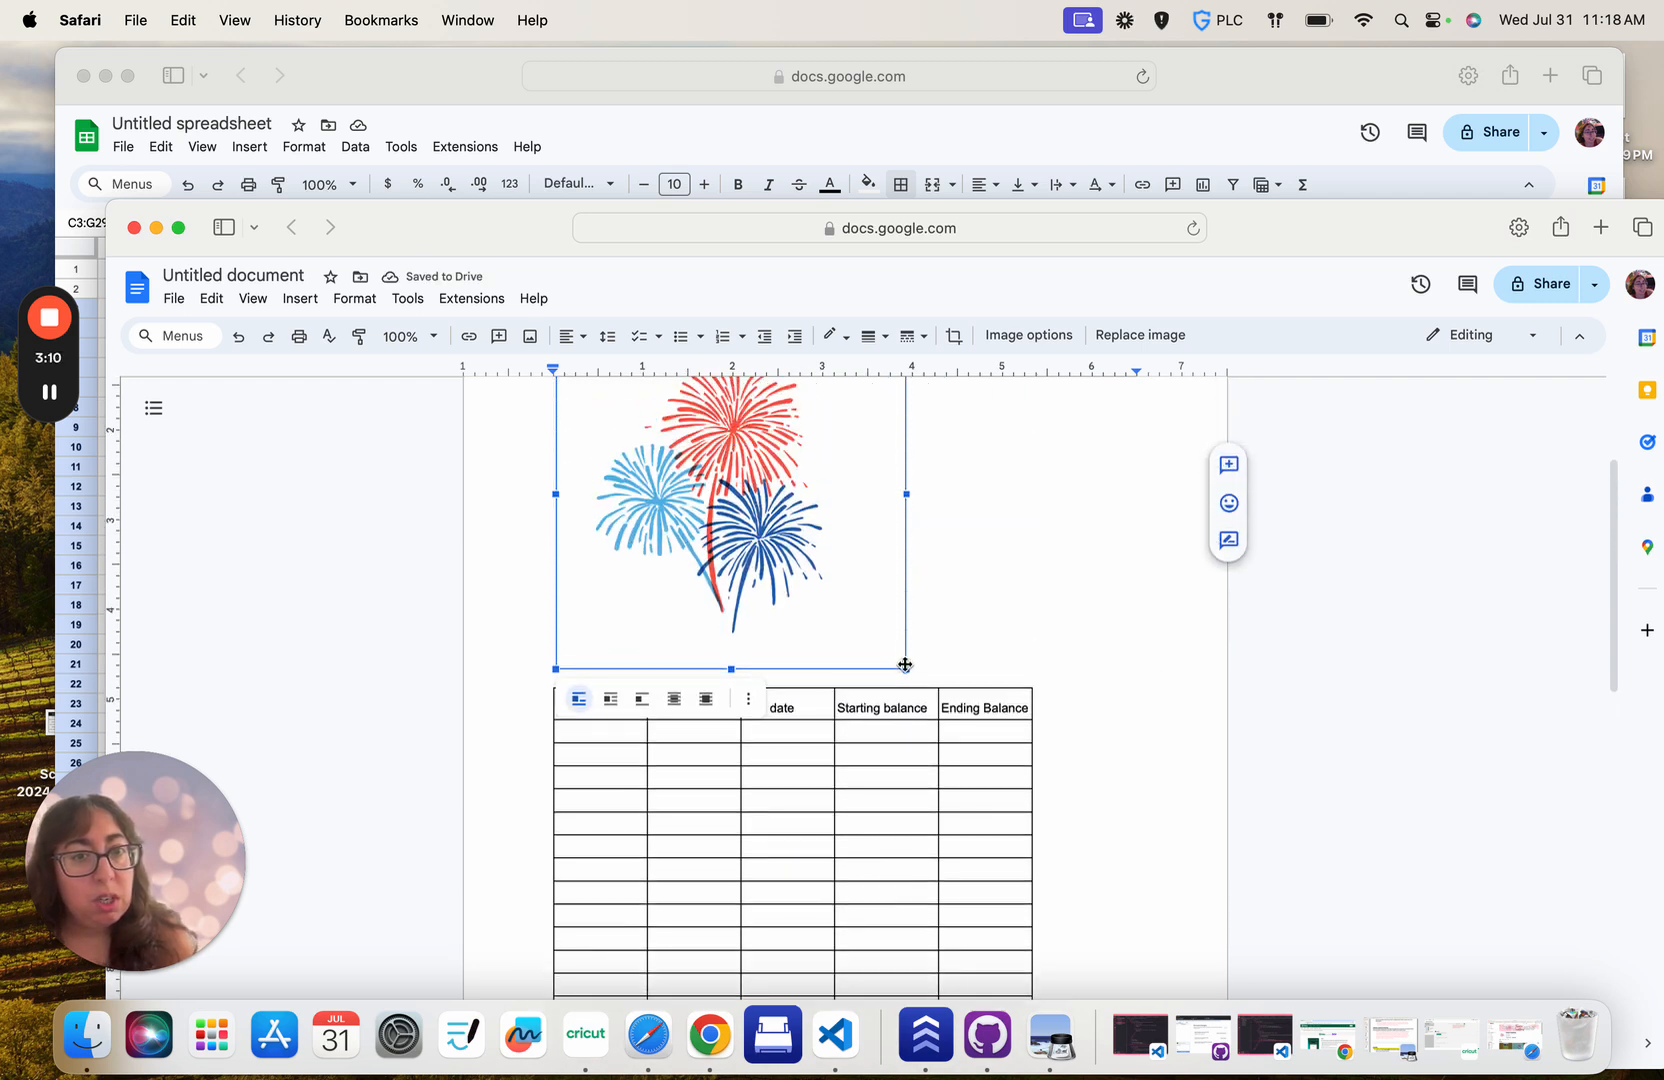
{"action": "scroll", "coordinate": [845, 640], "scroll_direction": "up", "scroll_amount": 1}
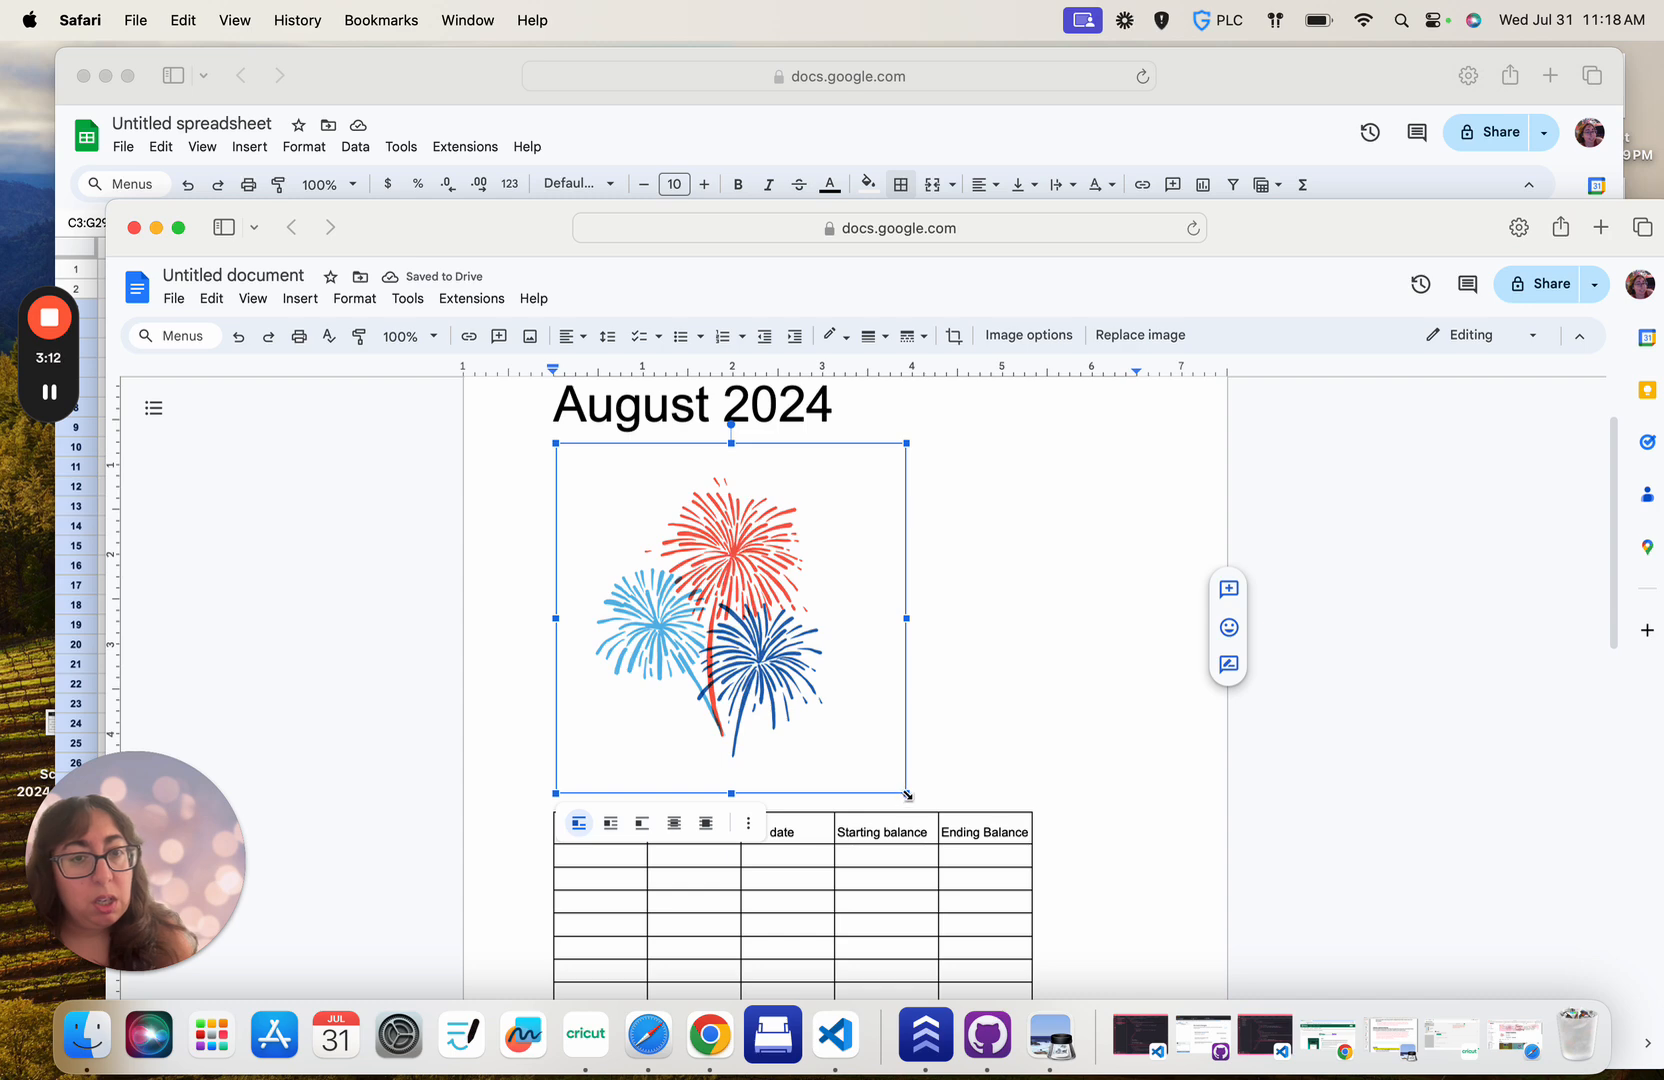
{"action": "left_click_drag", "start_coordinate": [907, 792], "coordinate": [690, 616]}
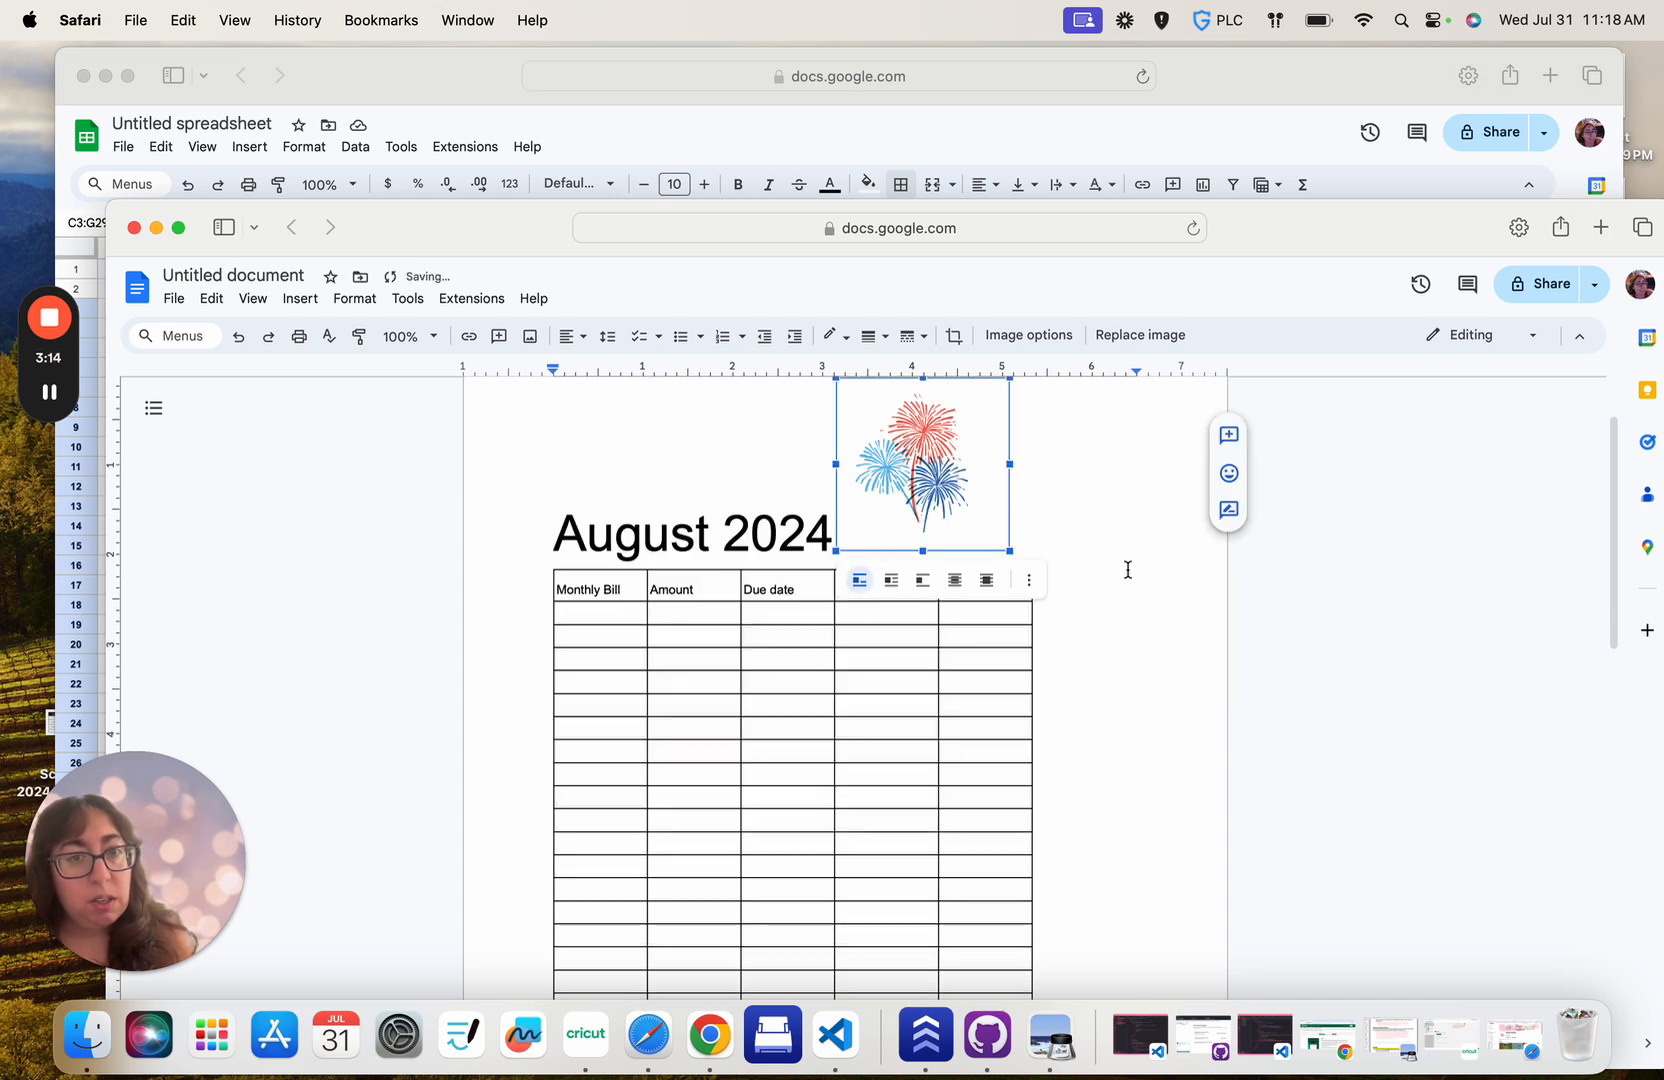
{"action": "left_click", "coordinate": [1167, 620]}
{"action": "left_click", "coordinate": [1097, 732]}
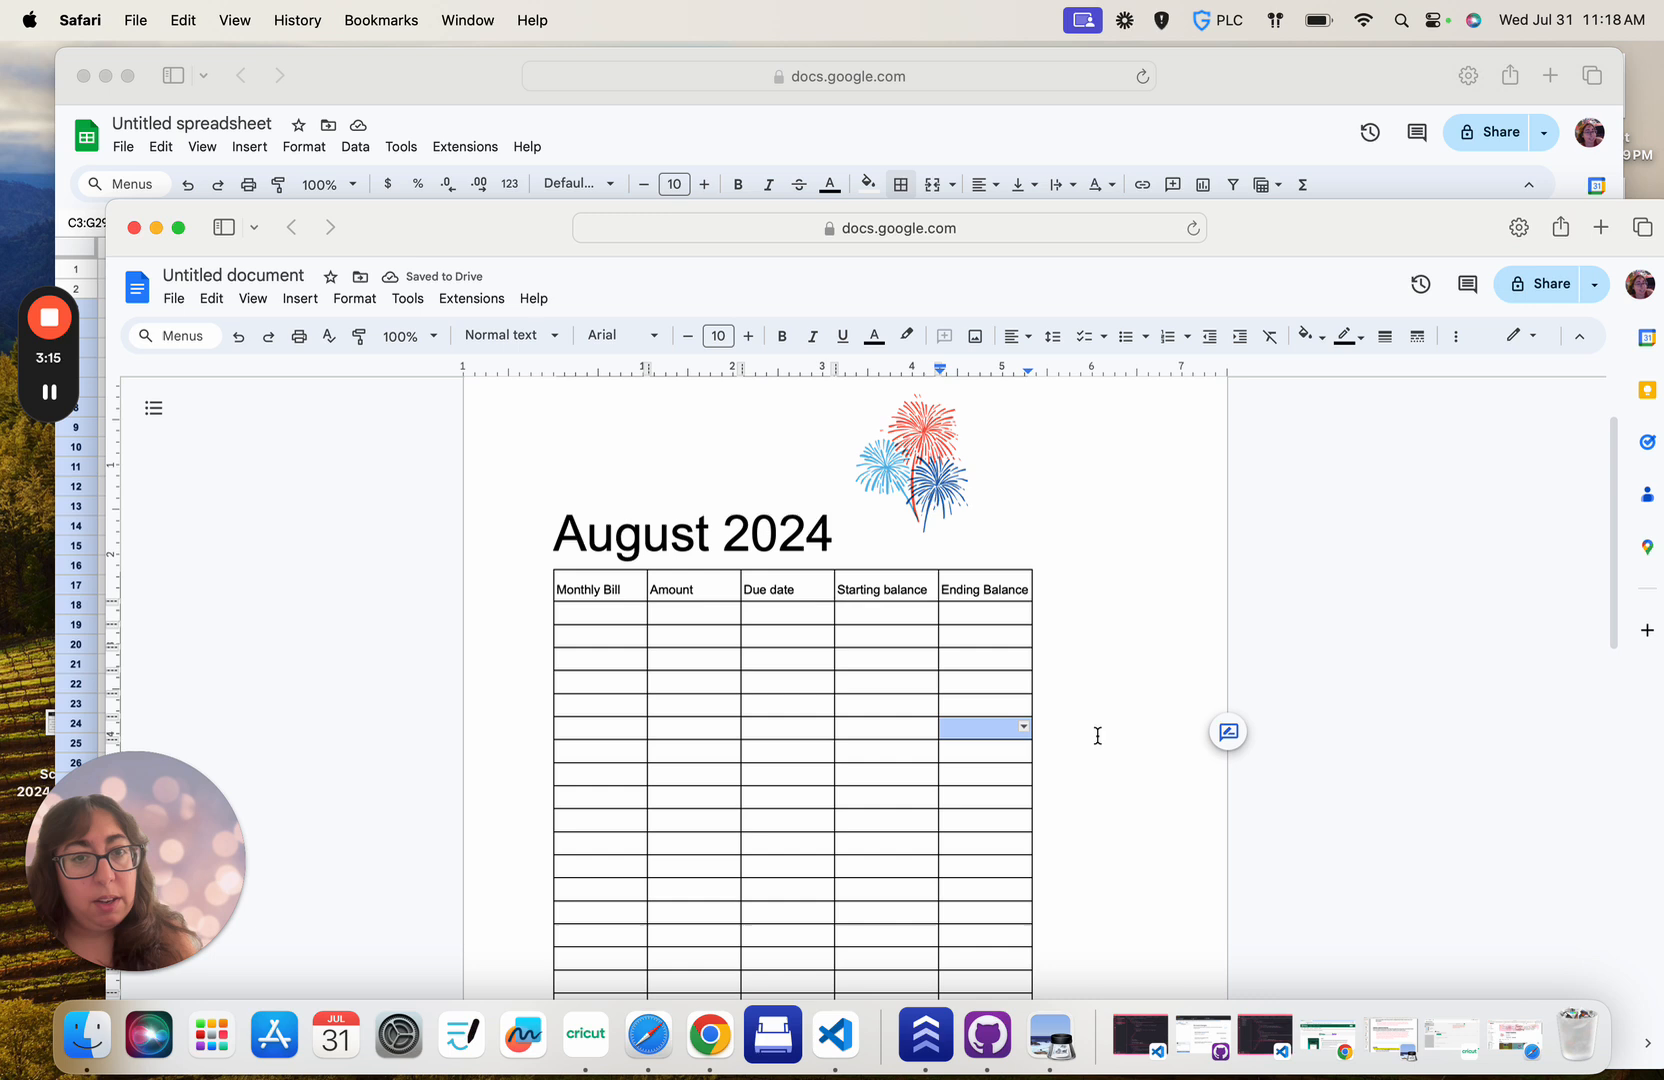
Center-align the "August 2024" title line together with its fireworks image.
{"action": "left_click", "coordinate": [546, 518]}
{"action": "left_click_drag", "start_coordinate": [546, 518], "coordinate": [916, 520]}
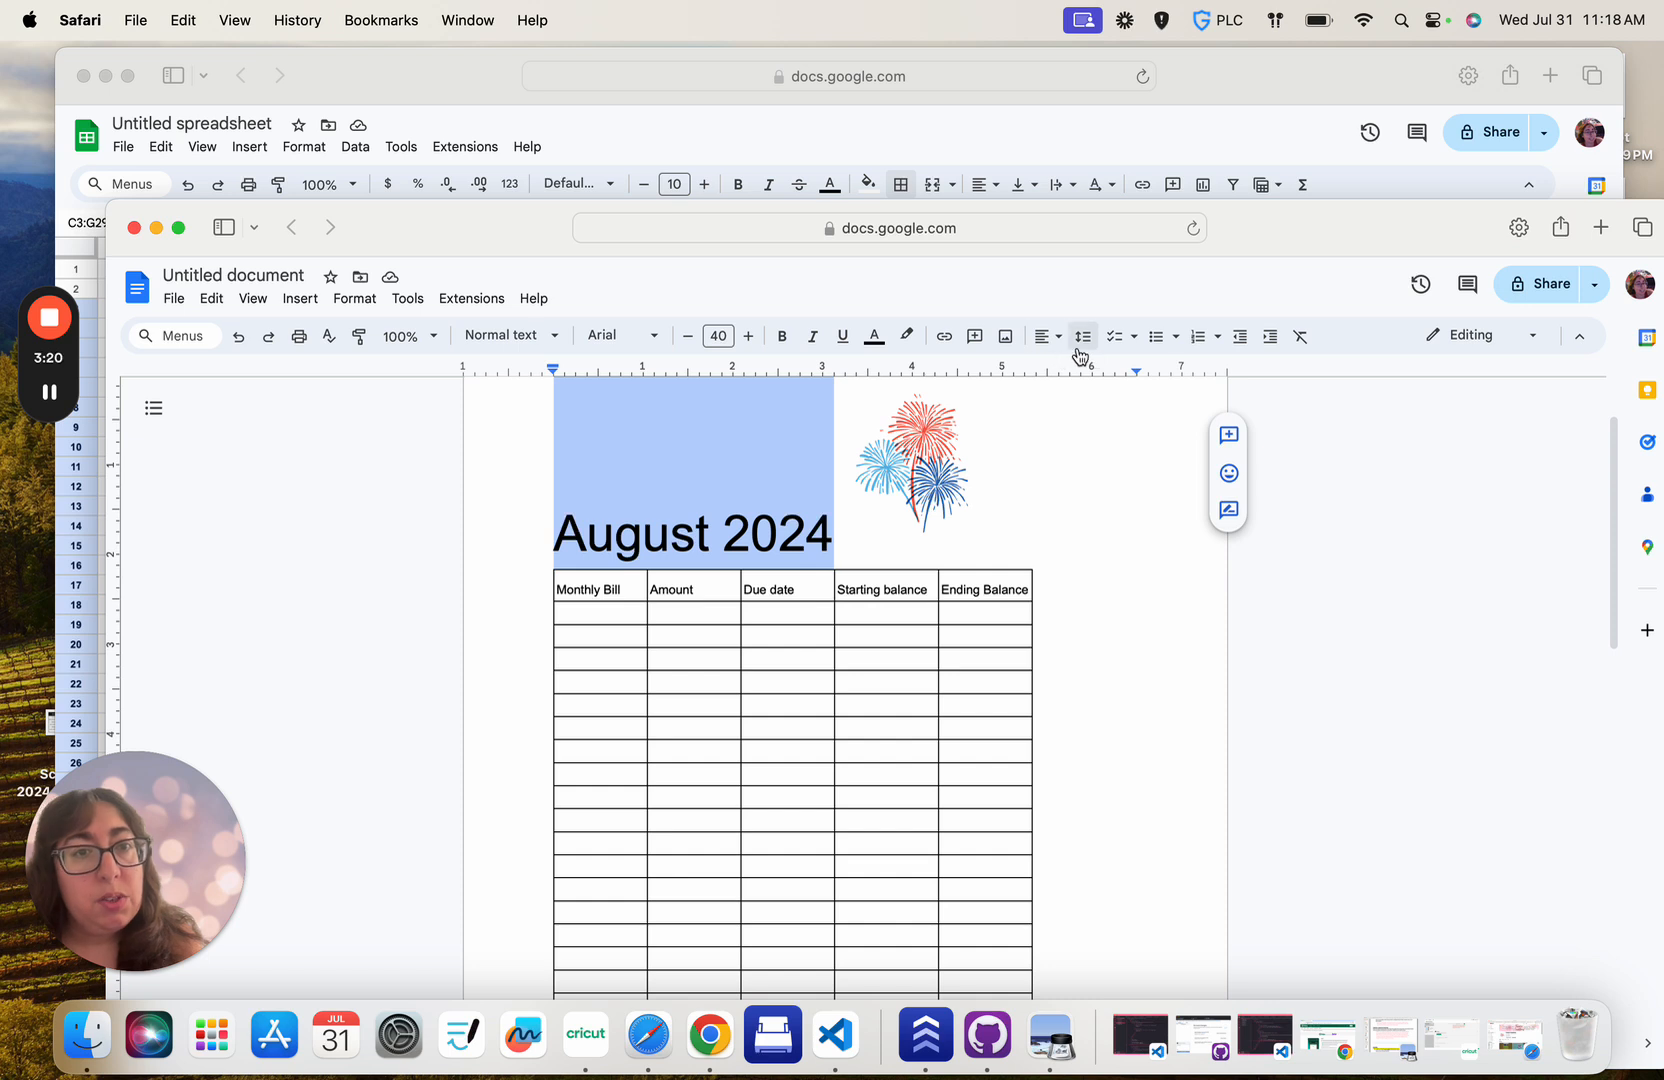
{"action": "left_click", "coordinate": [1050, 338]}
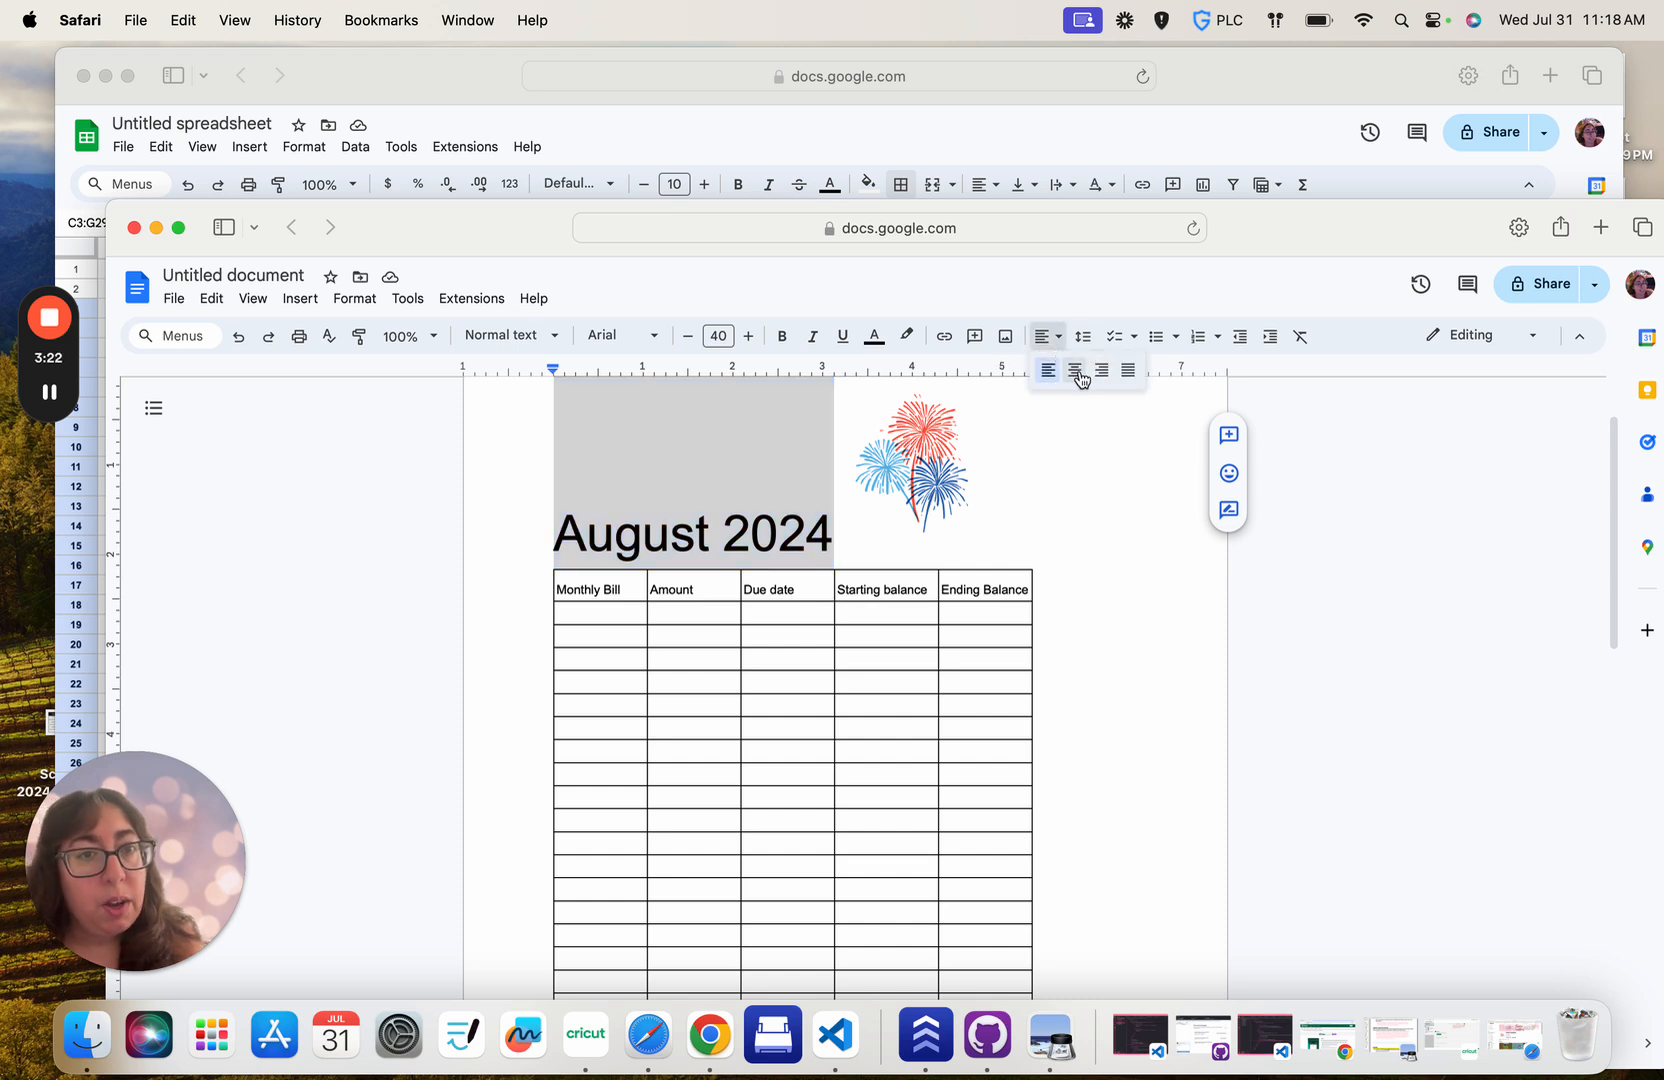
{"action": "left_click", "coordinate": [1079, 377]}
{"action": "left_click", "coordinate": [1058, 642]}
{"action": "left_click", "coordinate": [1125, 742]}
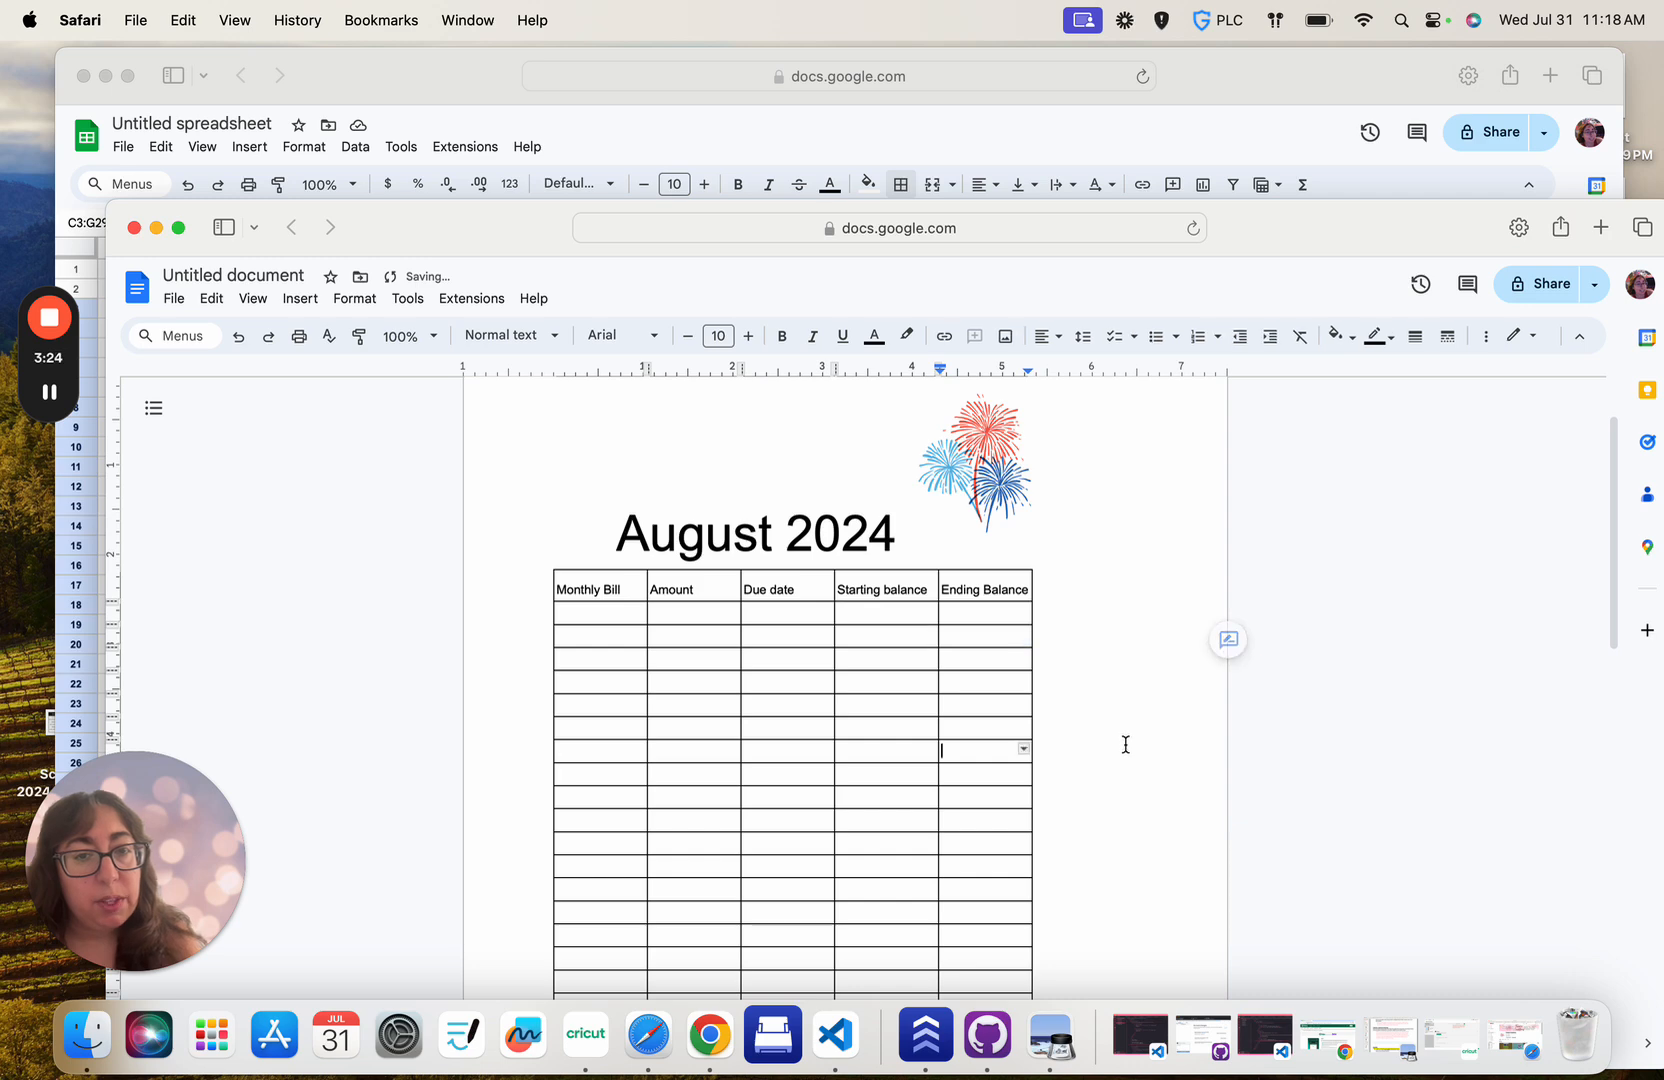
{"action": "double_click", "coordinate": [1270, 507]}
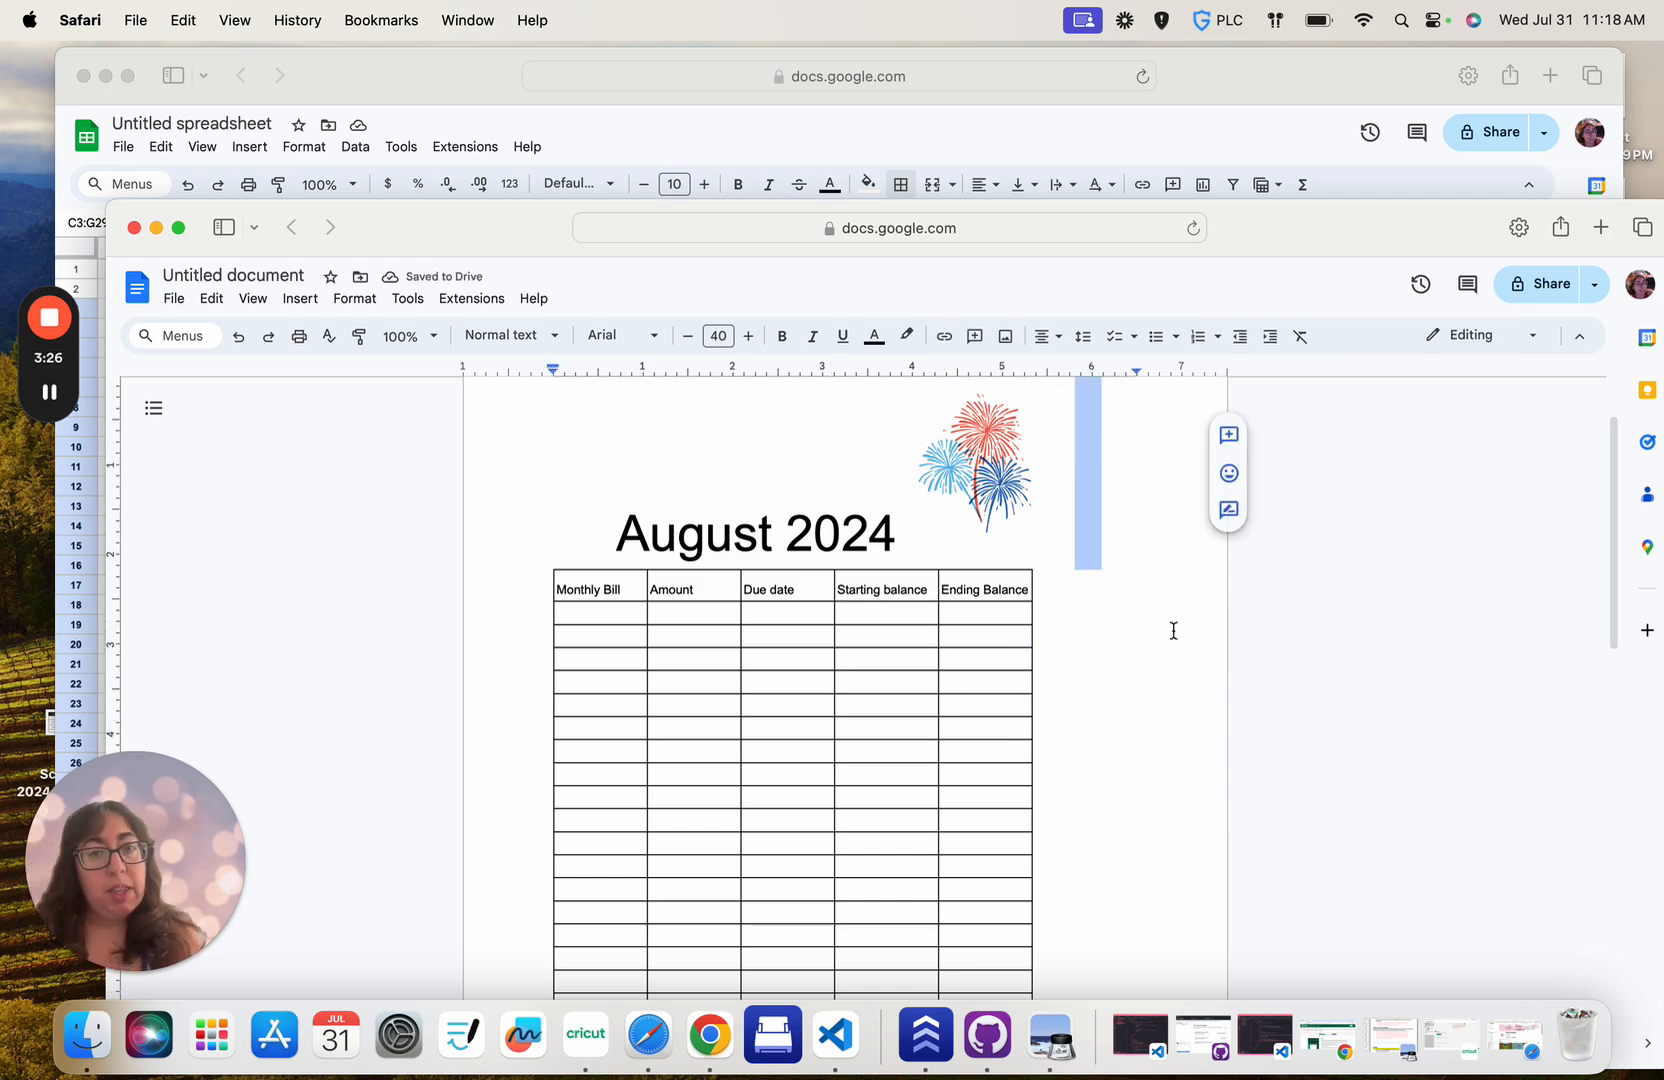
{"action": "scroll", "coordinate": [1173, 631], "scroll_direction": "down", "scroll_amount": 2}
{"action": "scroll", "coordinate": [1173, 631], "scroll_direction": "up", "scroll_amount": 2}
{"action": "scroll", "coordinate": [1173, 631], "scroll_direction": "down", "scroll_amount": 2}
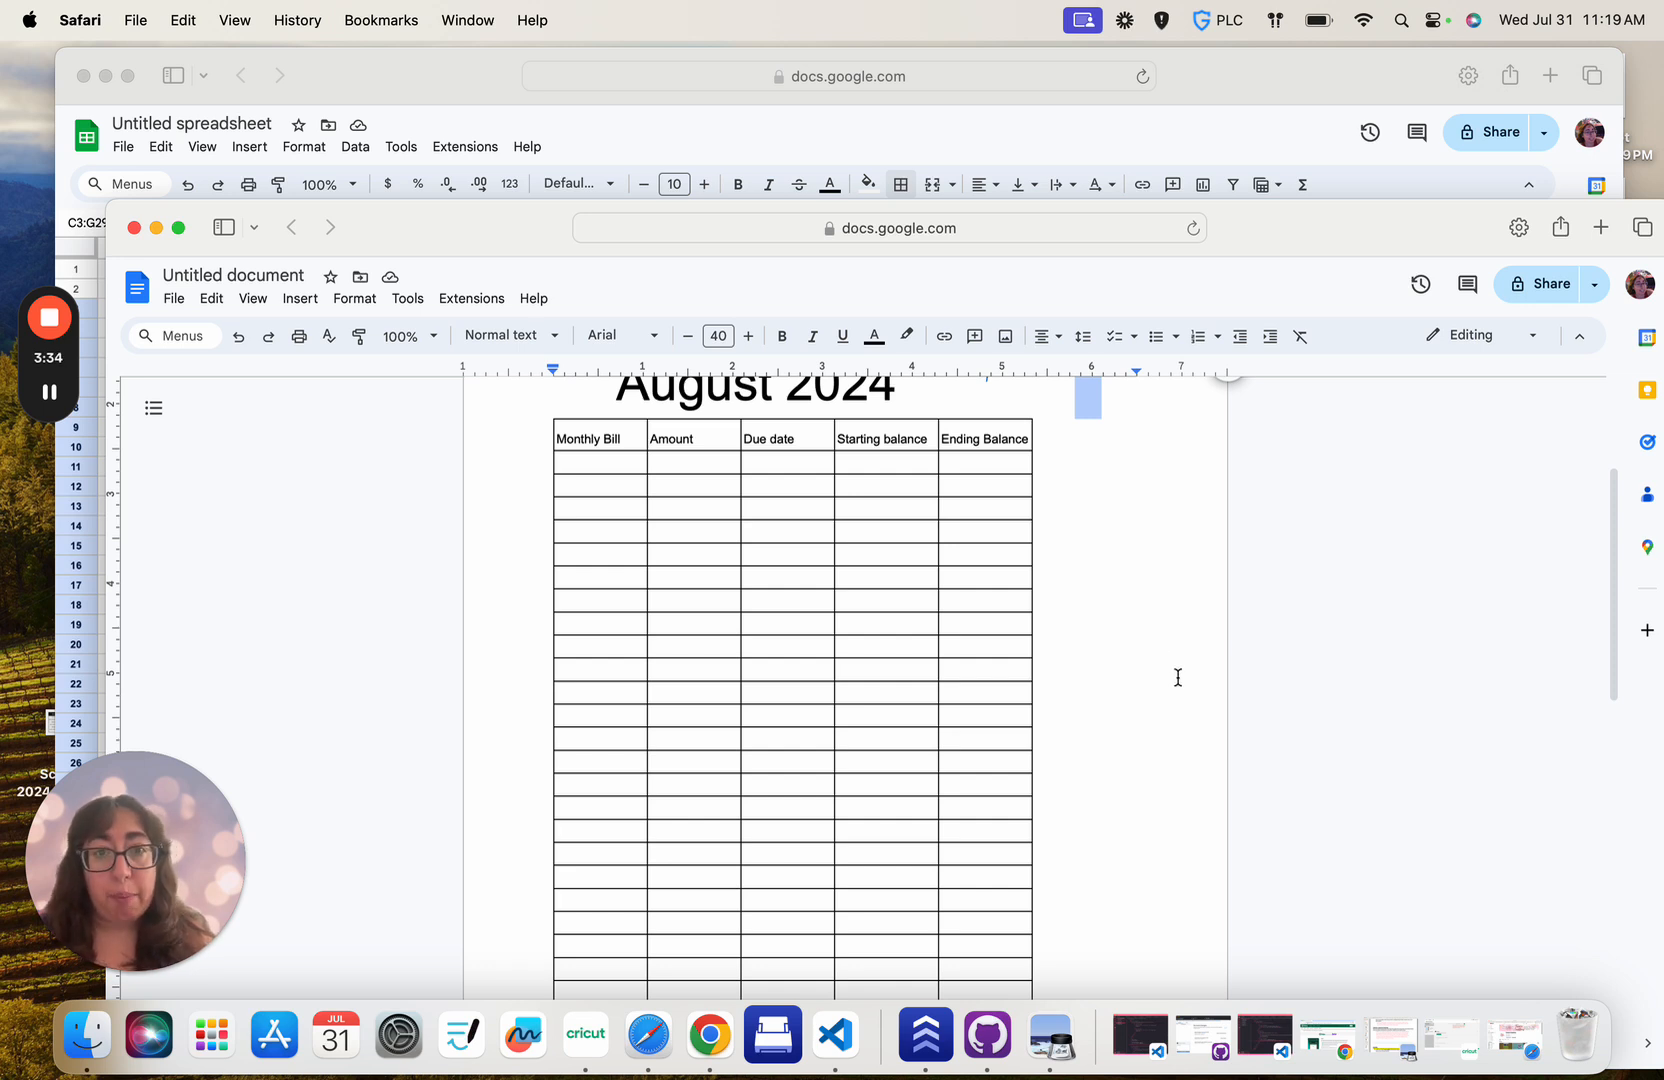
{"action": "scroll", "coordinate": [1177, 675], "scroll_direction": "up", "scroll_amount": 2}
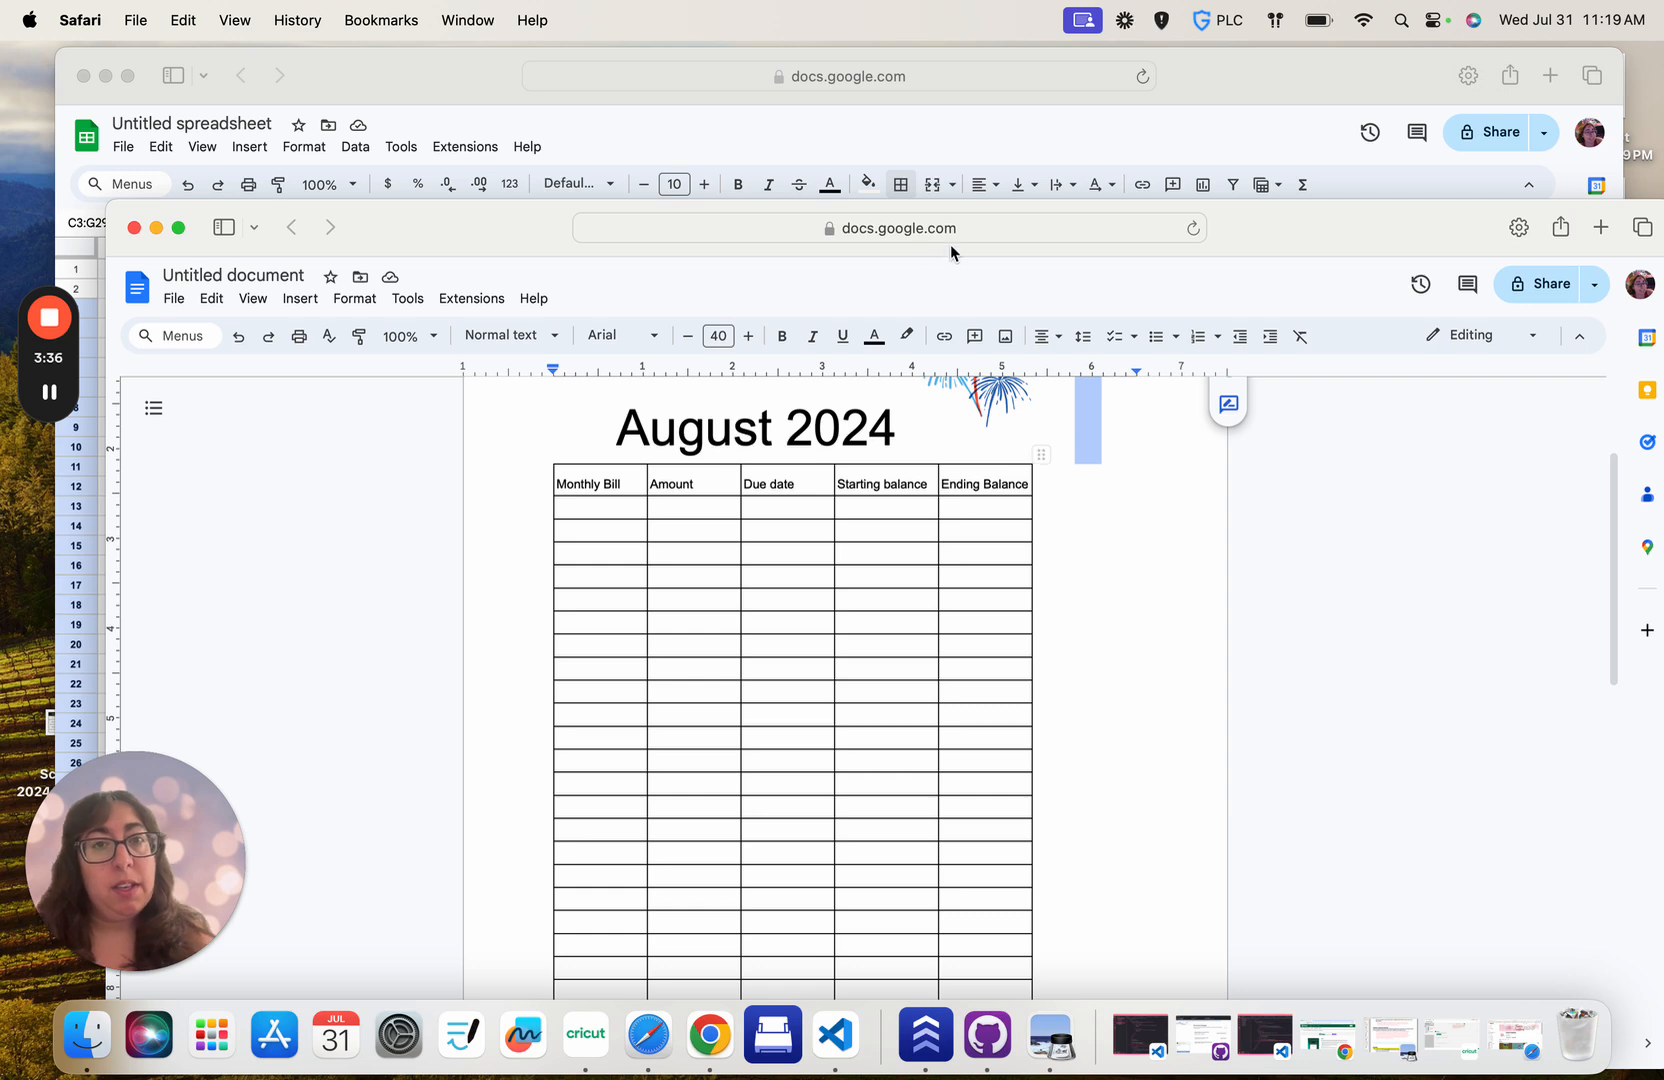
Switch back to the Google Sheets spreadsheet and enter car, house and day care in cells C4 to C6 under Monthly Bill.
{"action": "left_click", "coordinate": [449, 87]}
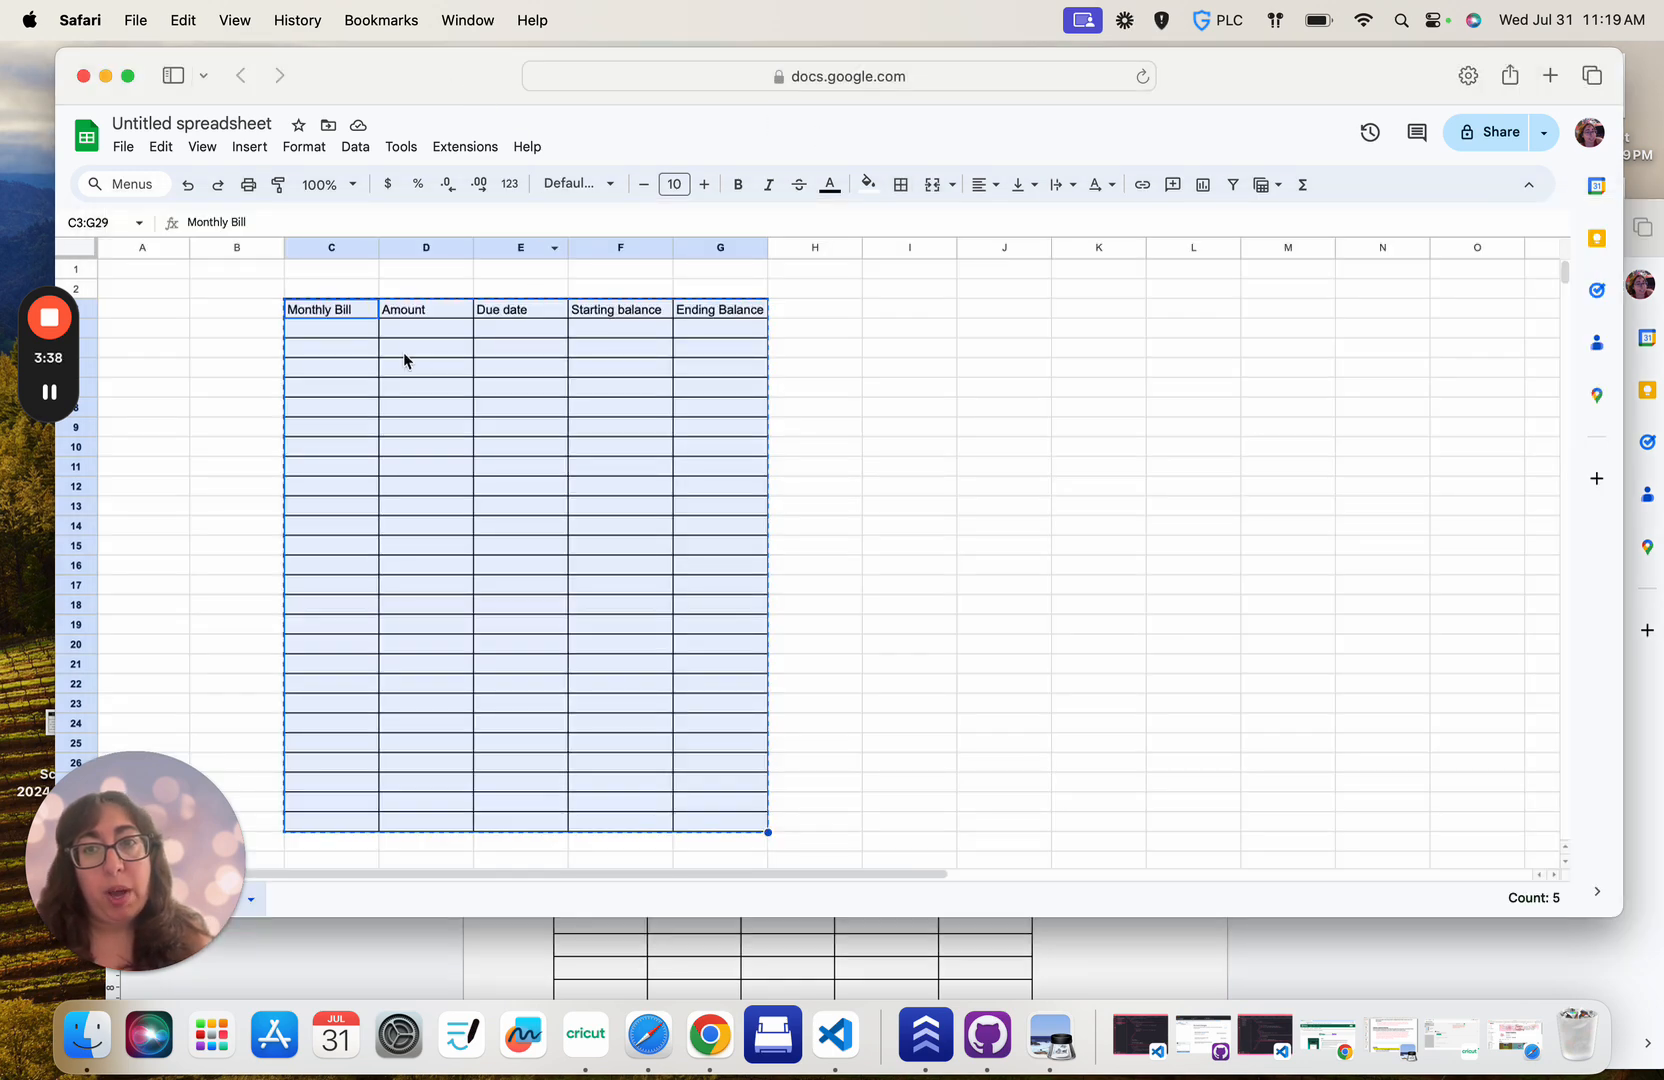
{"action": "left_click", "coordinate": [351, 334]}
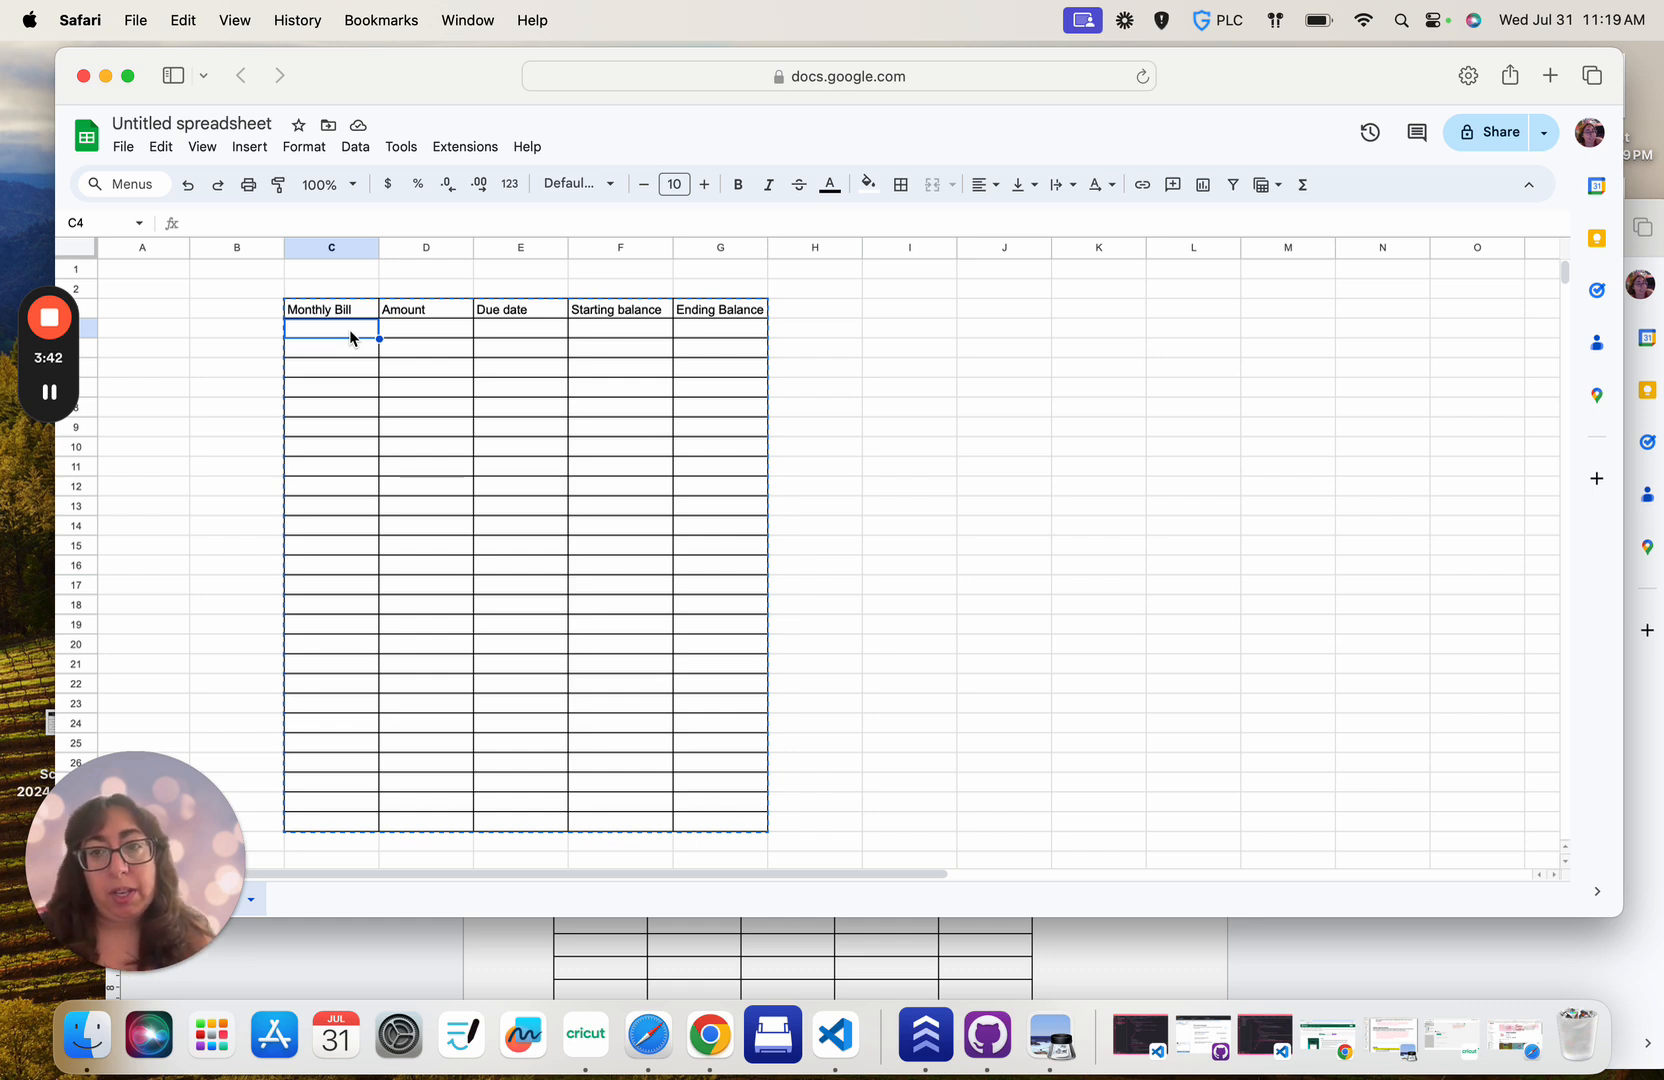
{"action": "type", "text": "car"}
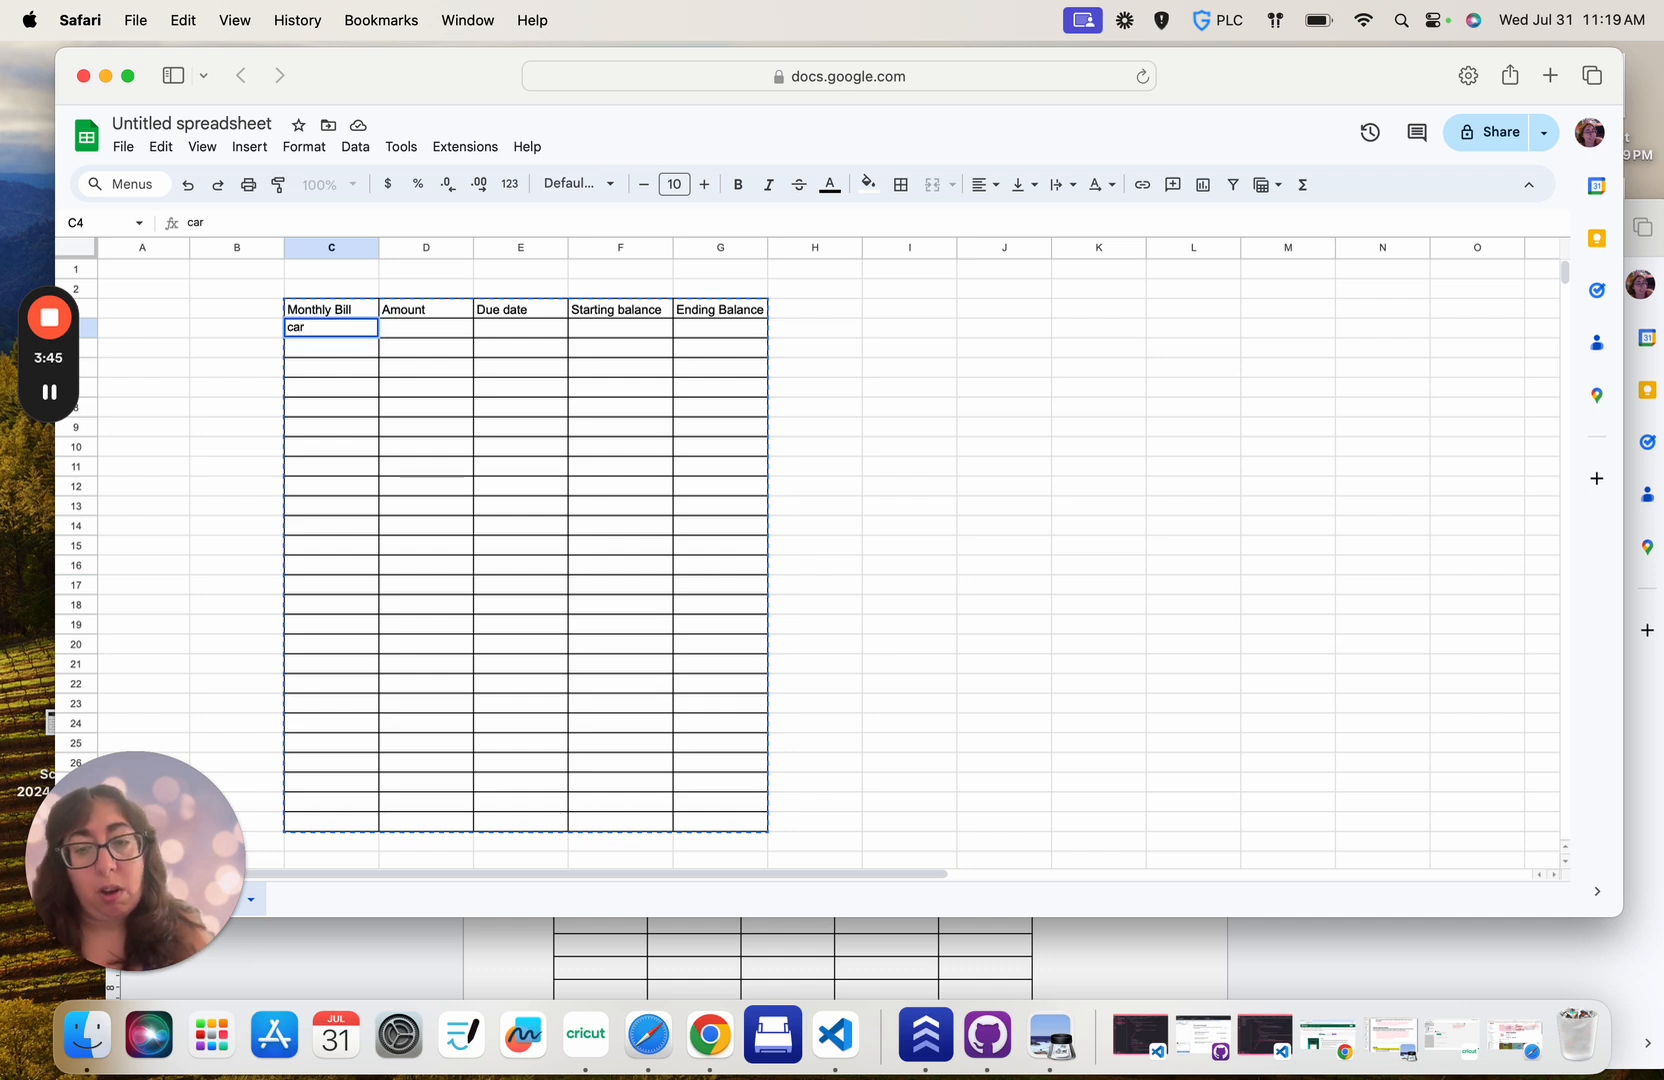
{"action": "key", "text": "Tab"}
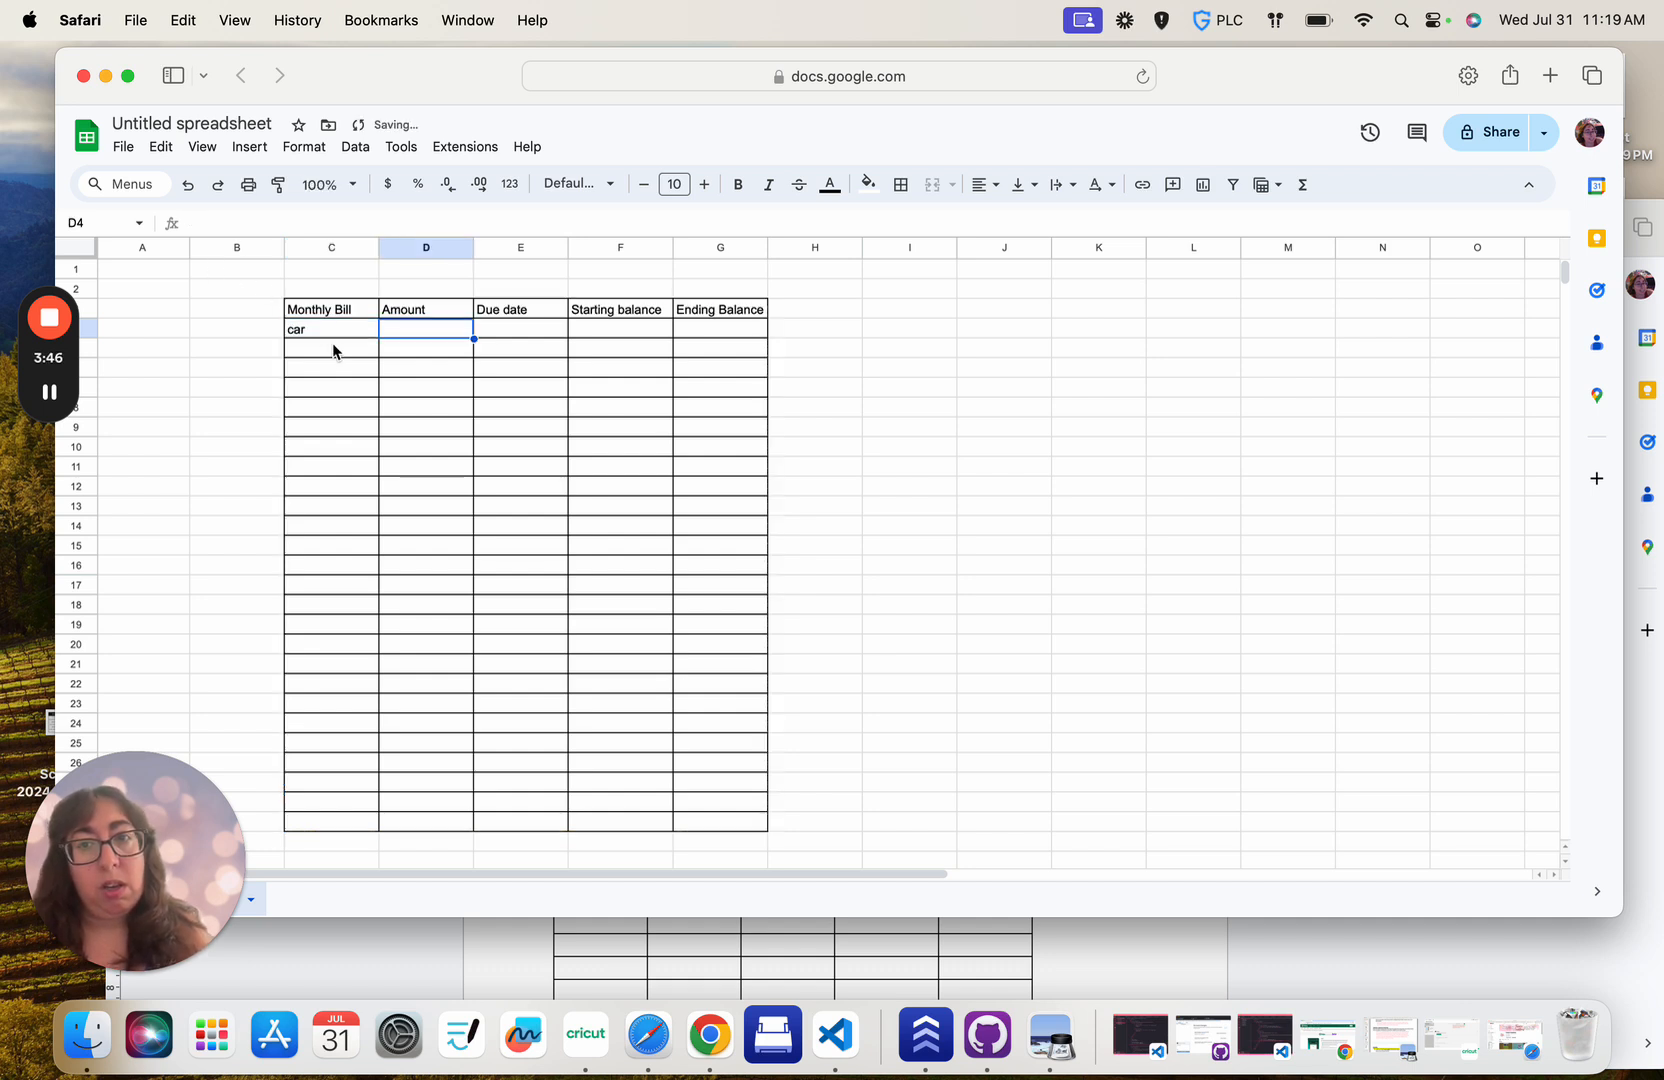
{"action": "key", "text": "Return"}
{"action": "type", "text": "House"}
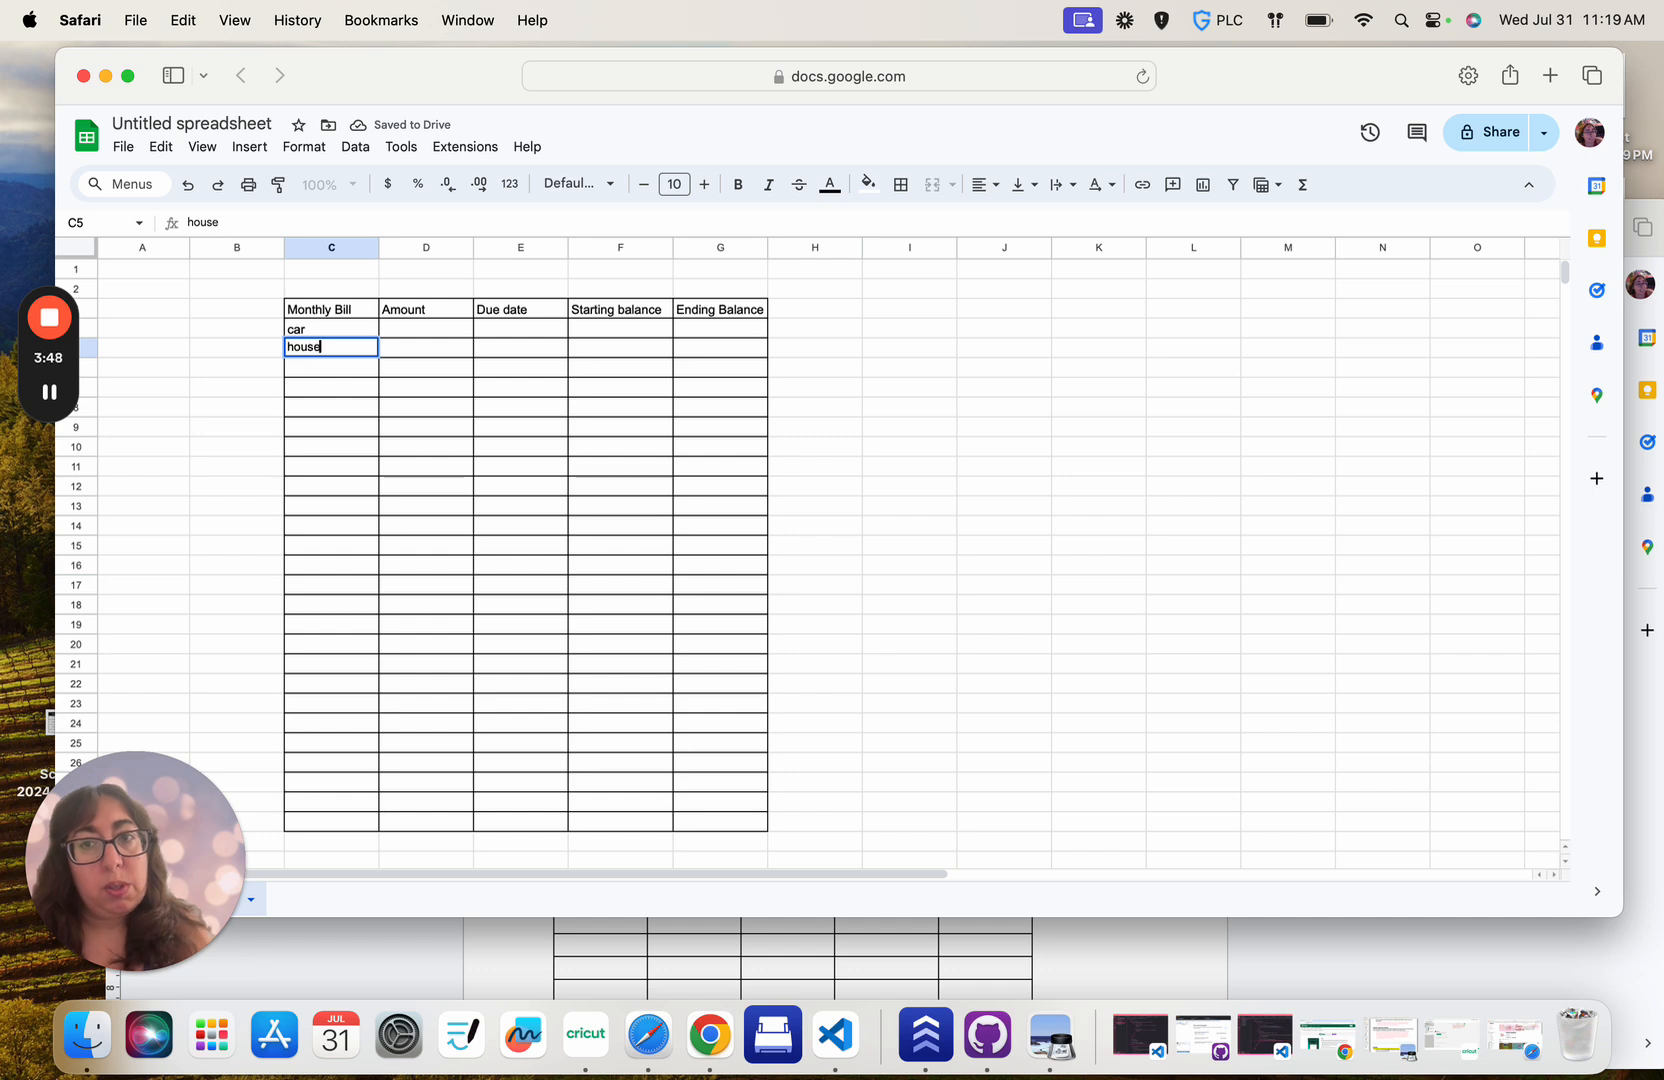
{"action": "key", "text": "Return"}
{"action": "type", "text": "d"}
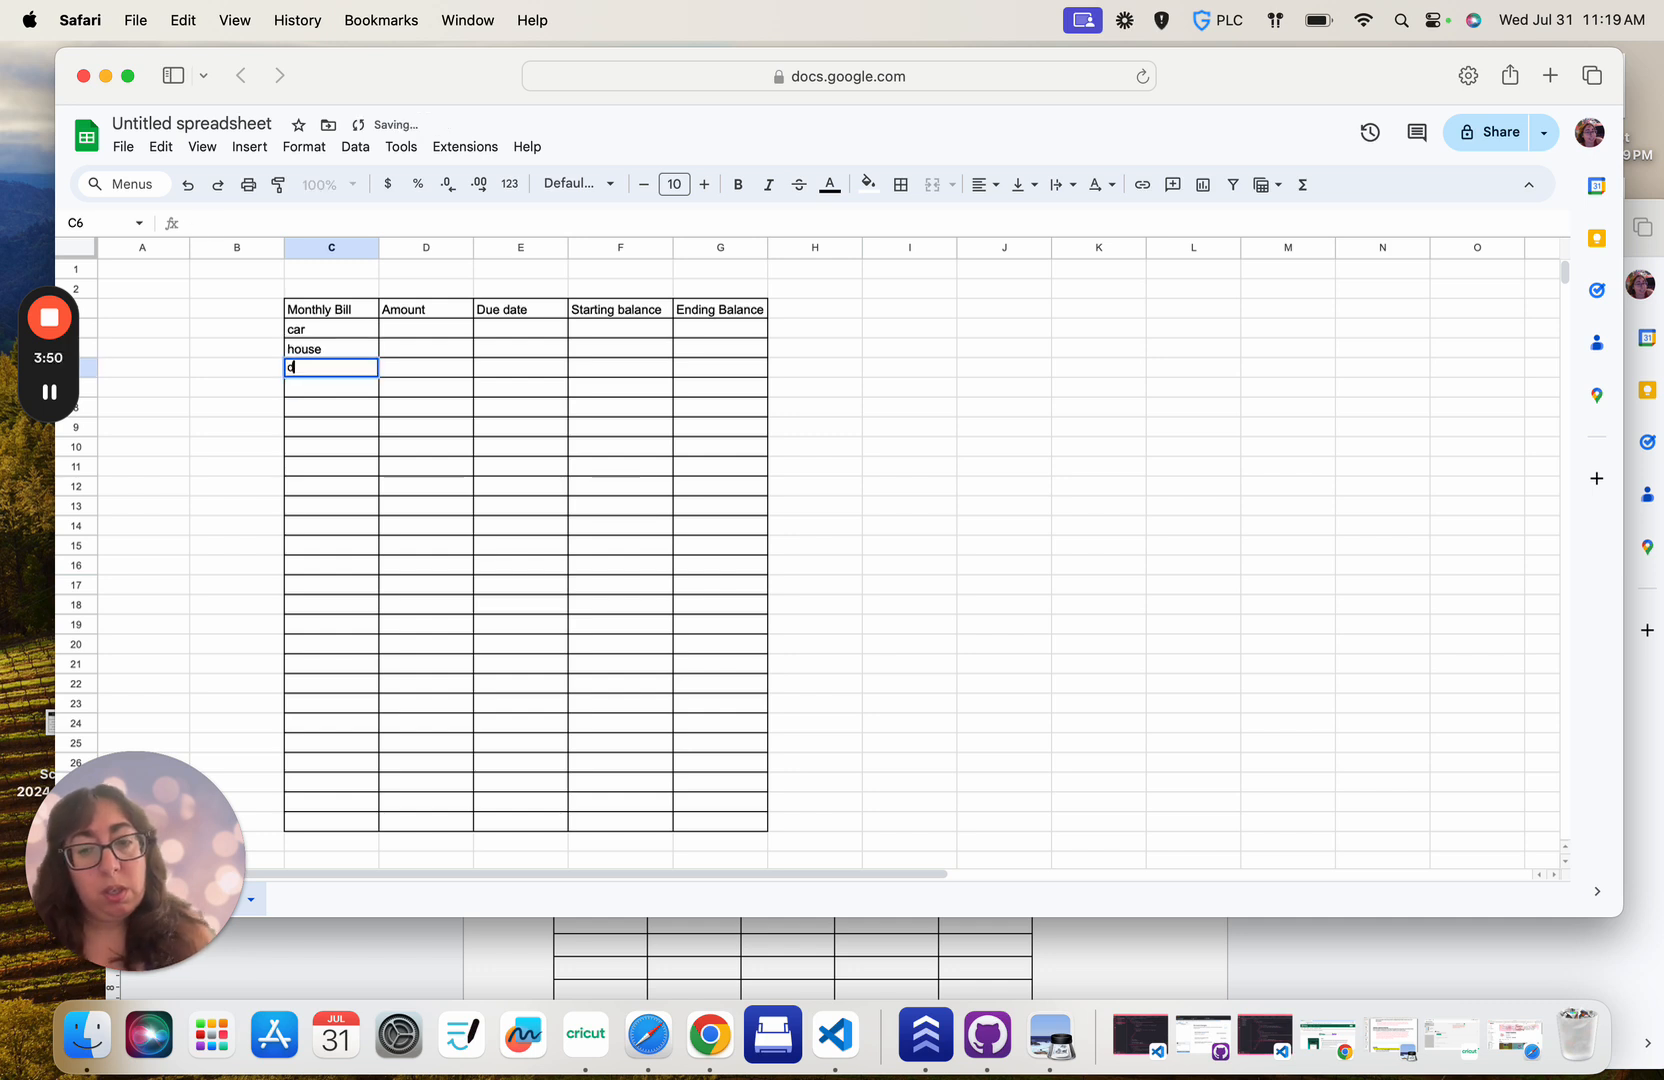
{"action": "type", "text": "ay care"}
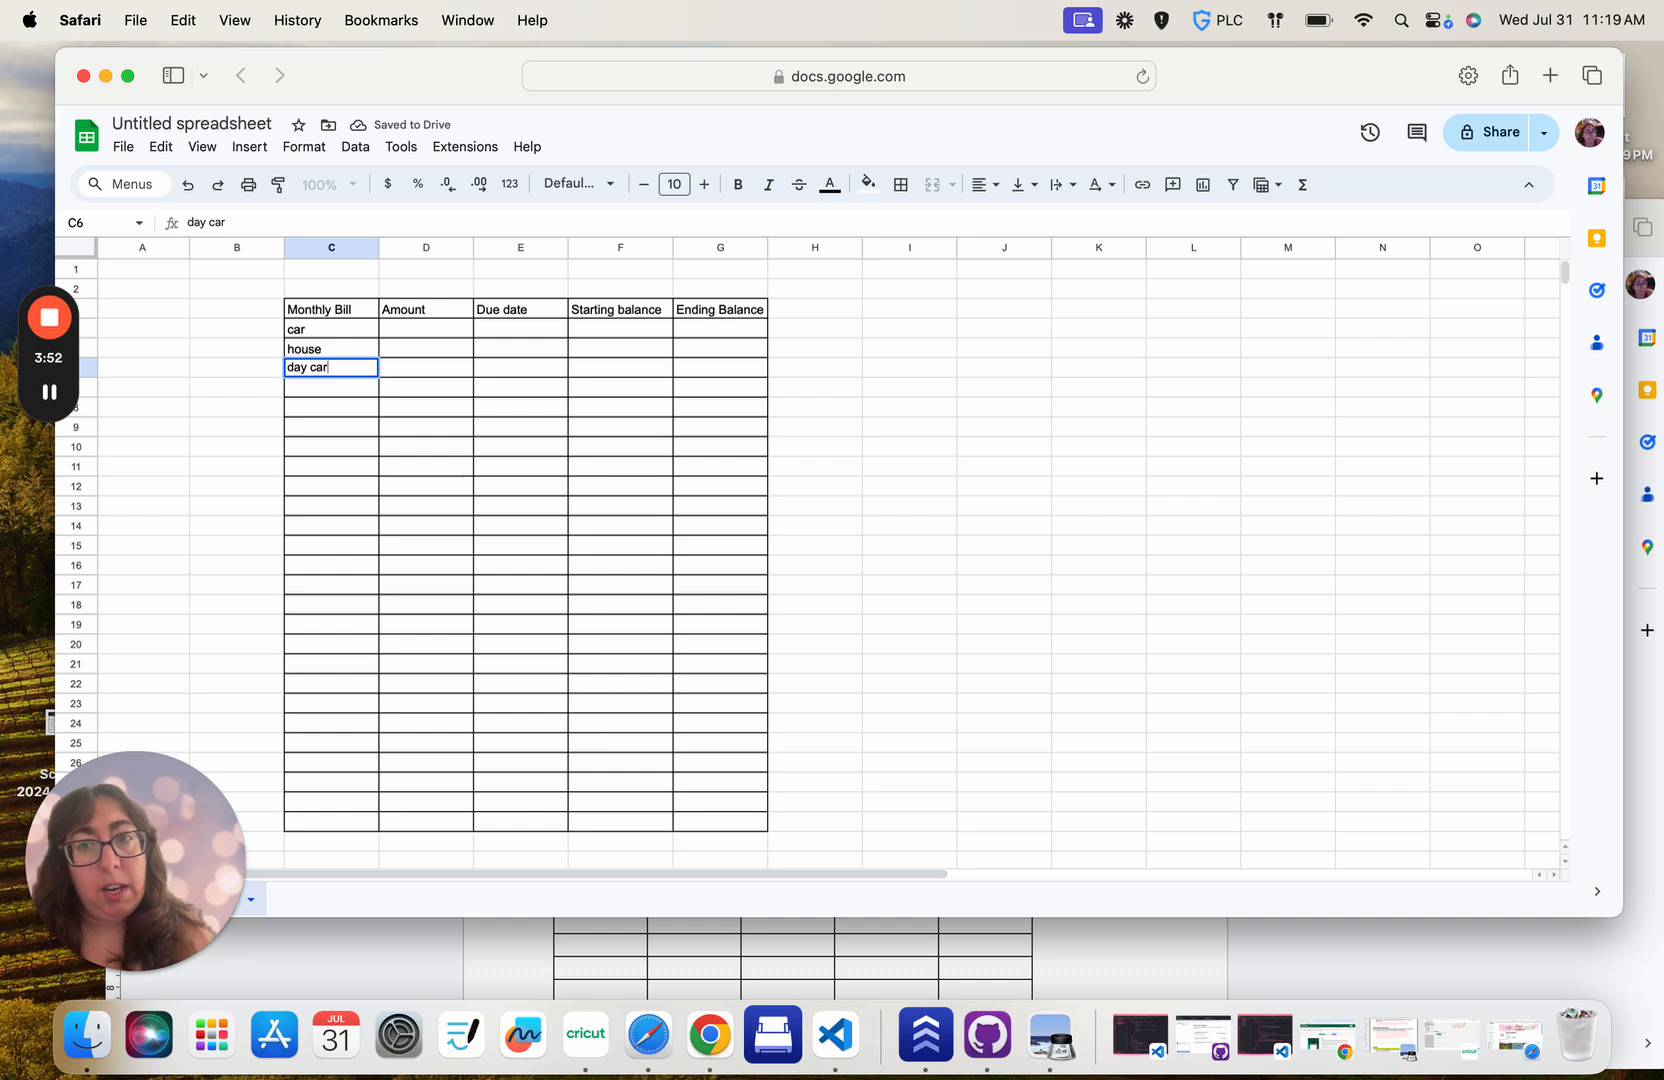
{"action": "key", "text": "Tab"}
{"action": "key", "text": "Tab"}
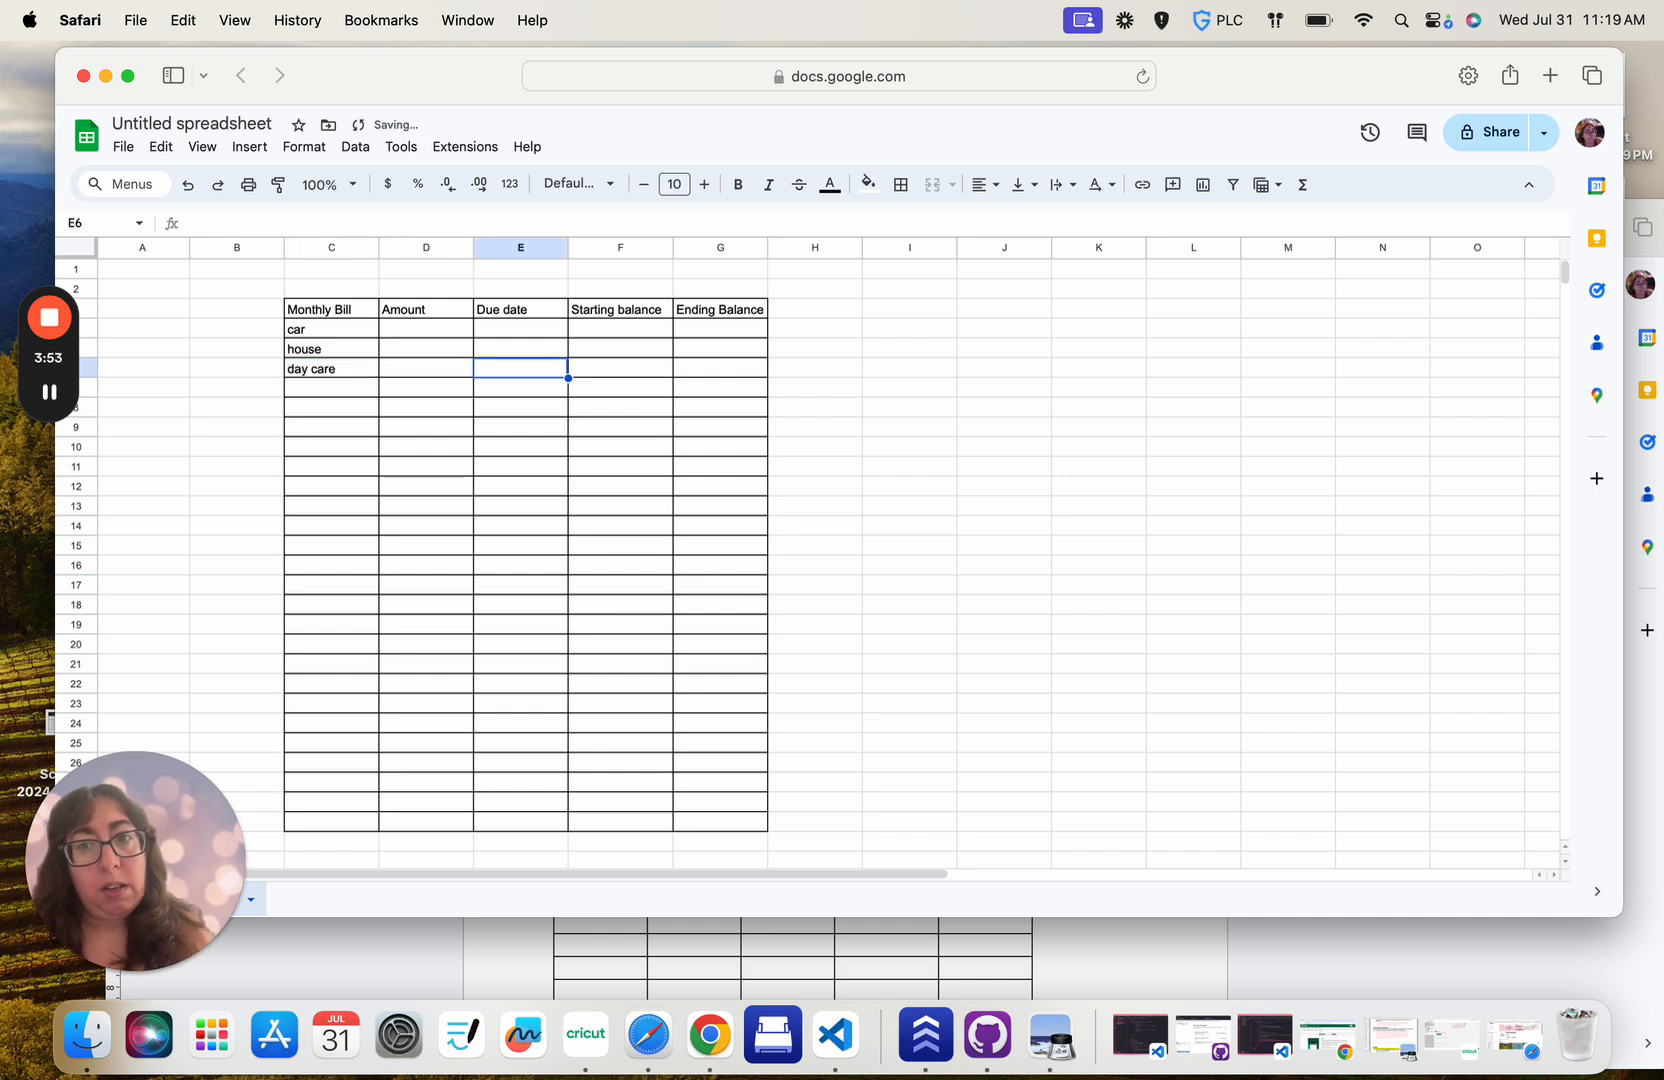
Add medical in C7 and food in C8 to the Monthly Bill column.
{"action": "left_click", "coordinate": [350, 386]}
{"action": "type", "text": "medic"}
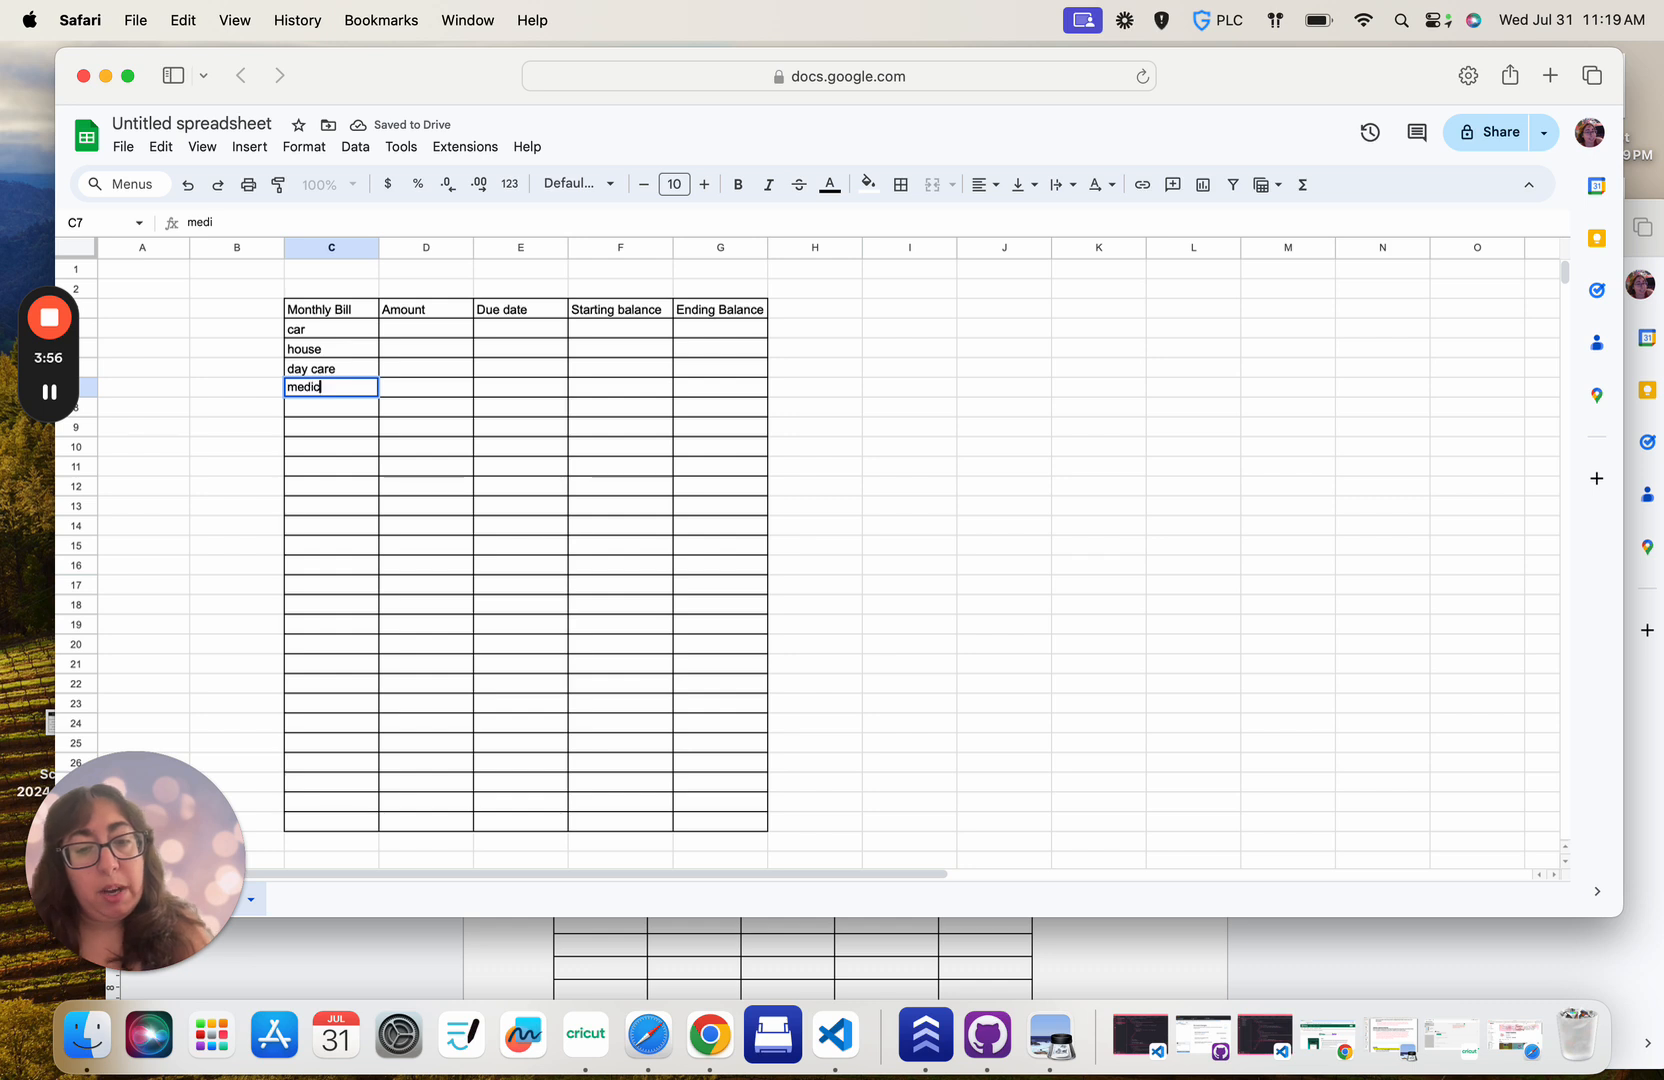
{"action": "type", "text": "al"}
{"action": "key", "text": "Return"}
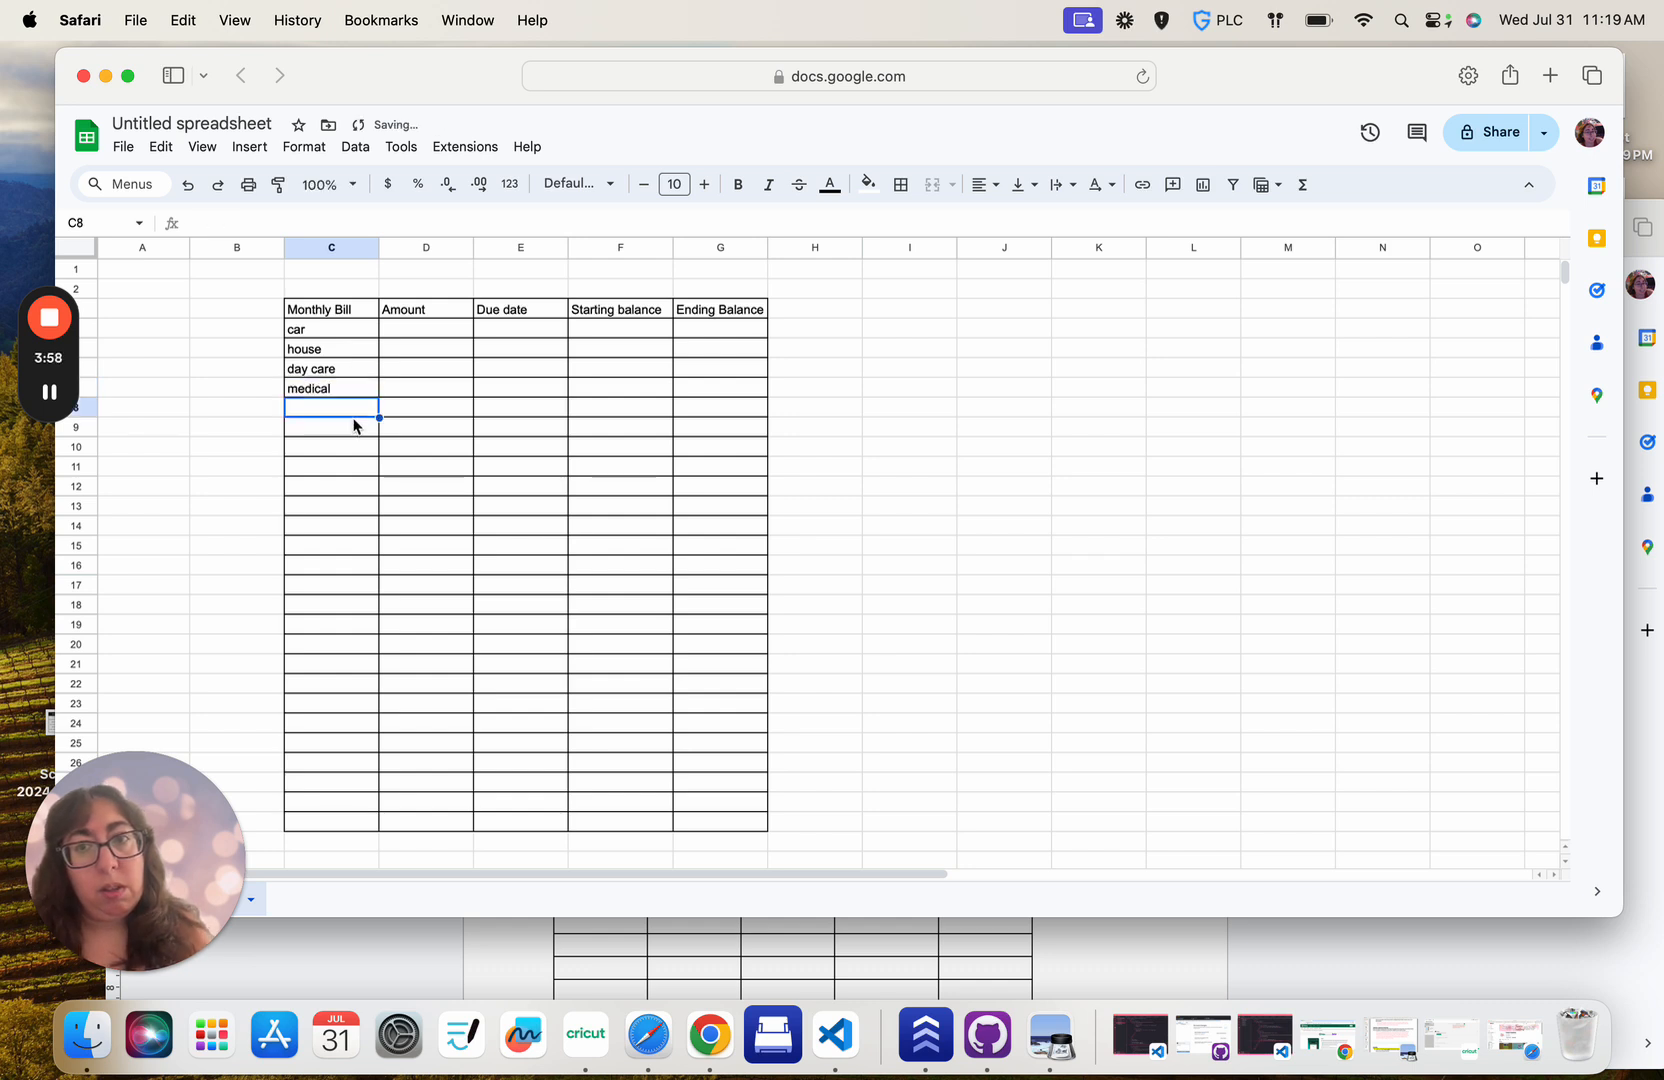
{"action": "type", "text": "d"}
{"action": "key", "text": "BackSpace"}
{"action": "key", "text": "BackSpace"}
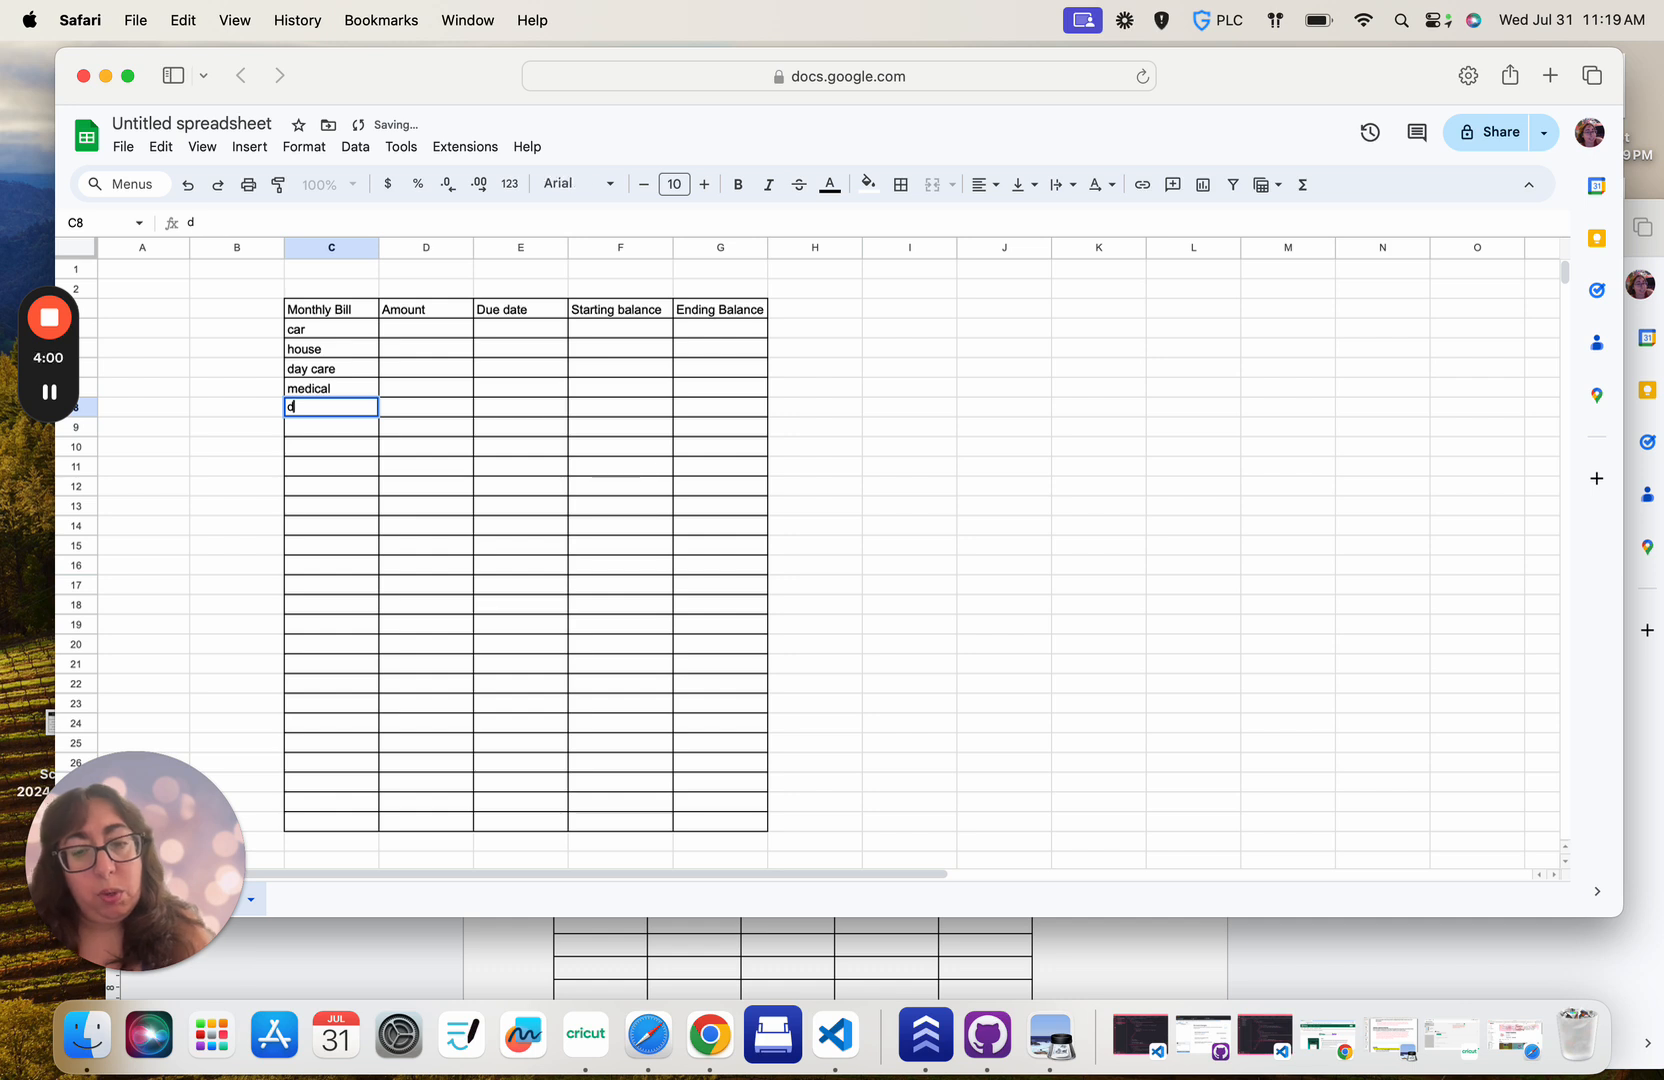
{"action": "type", "text": "food"}
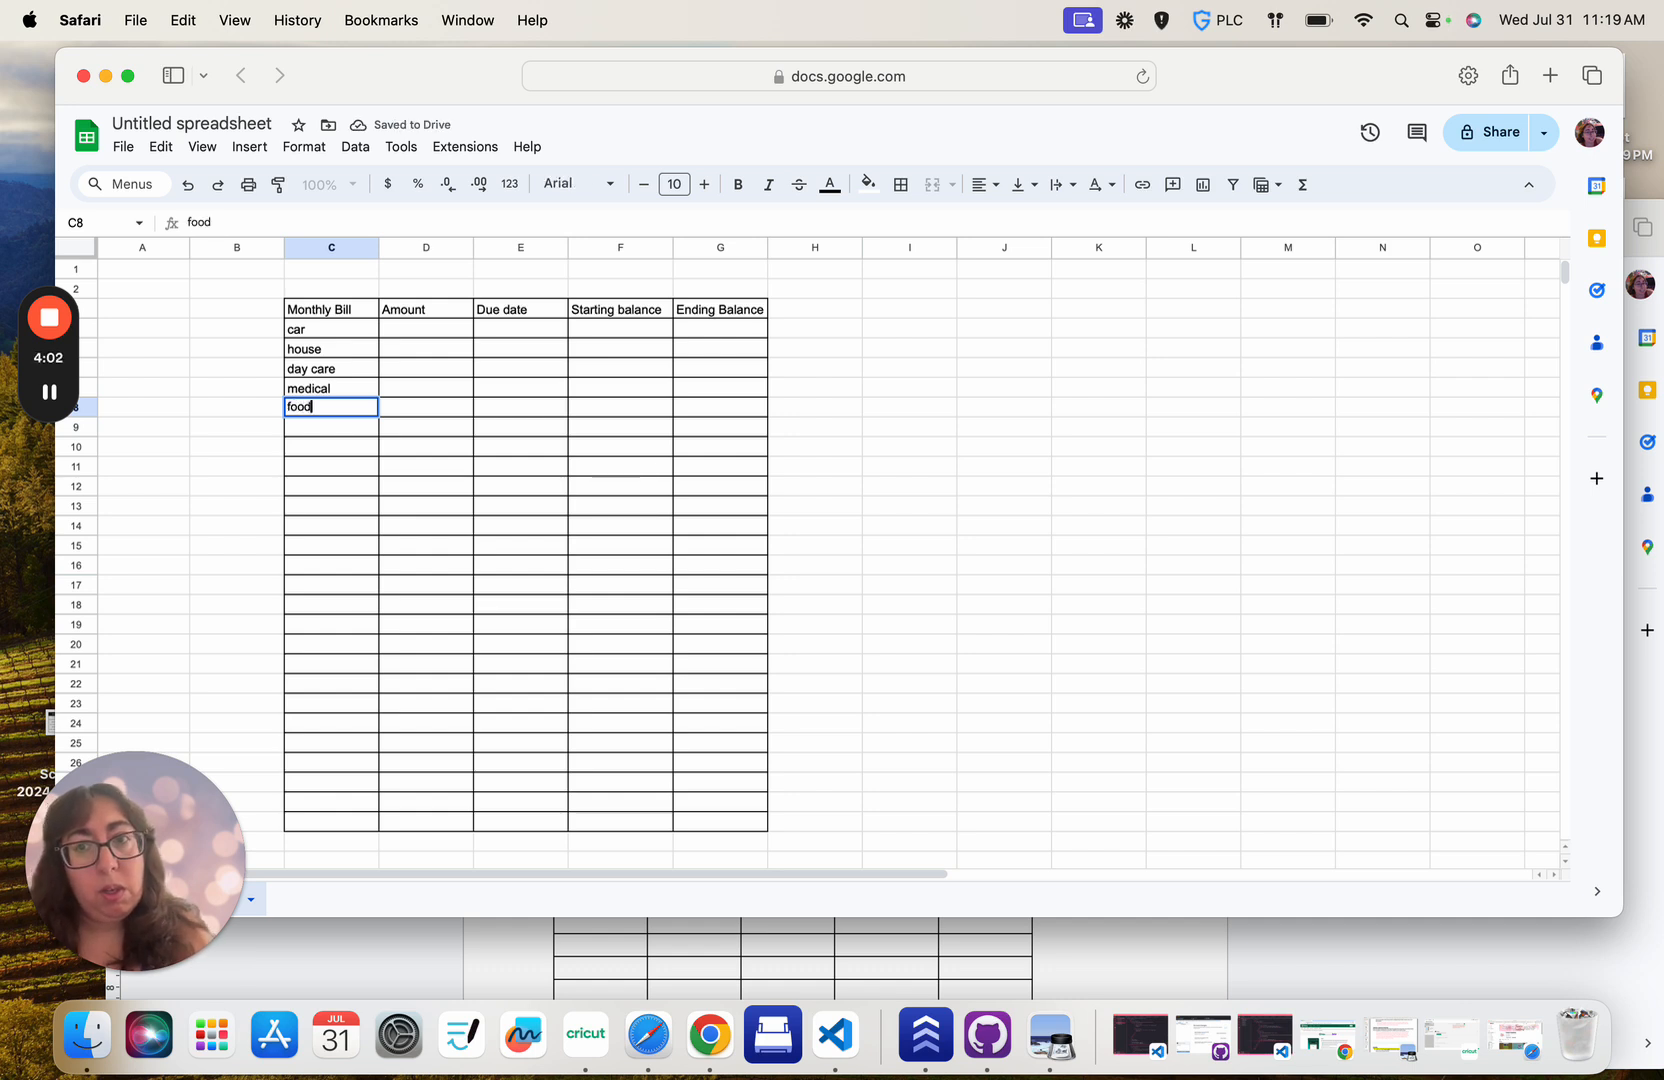
{"action": "key", "text": "Tab"}
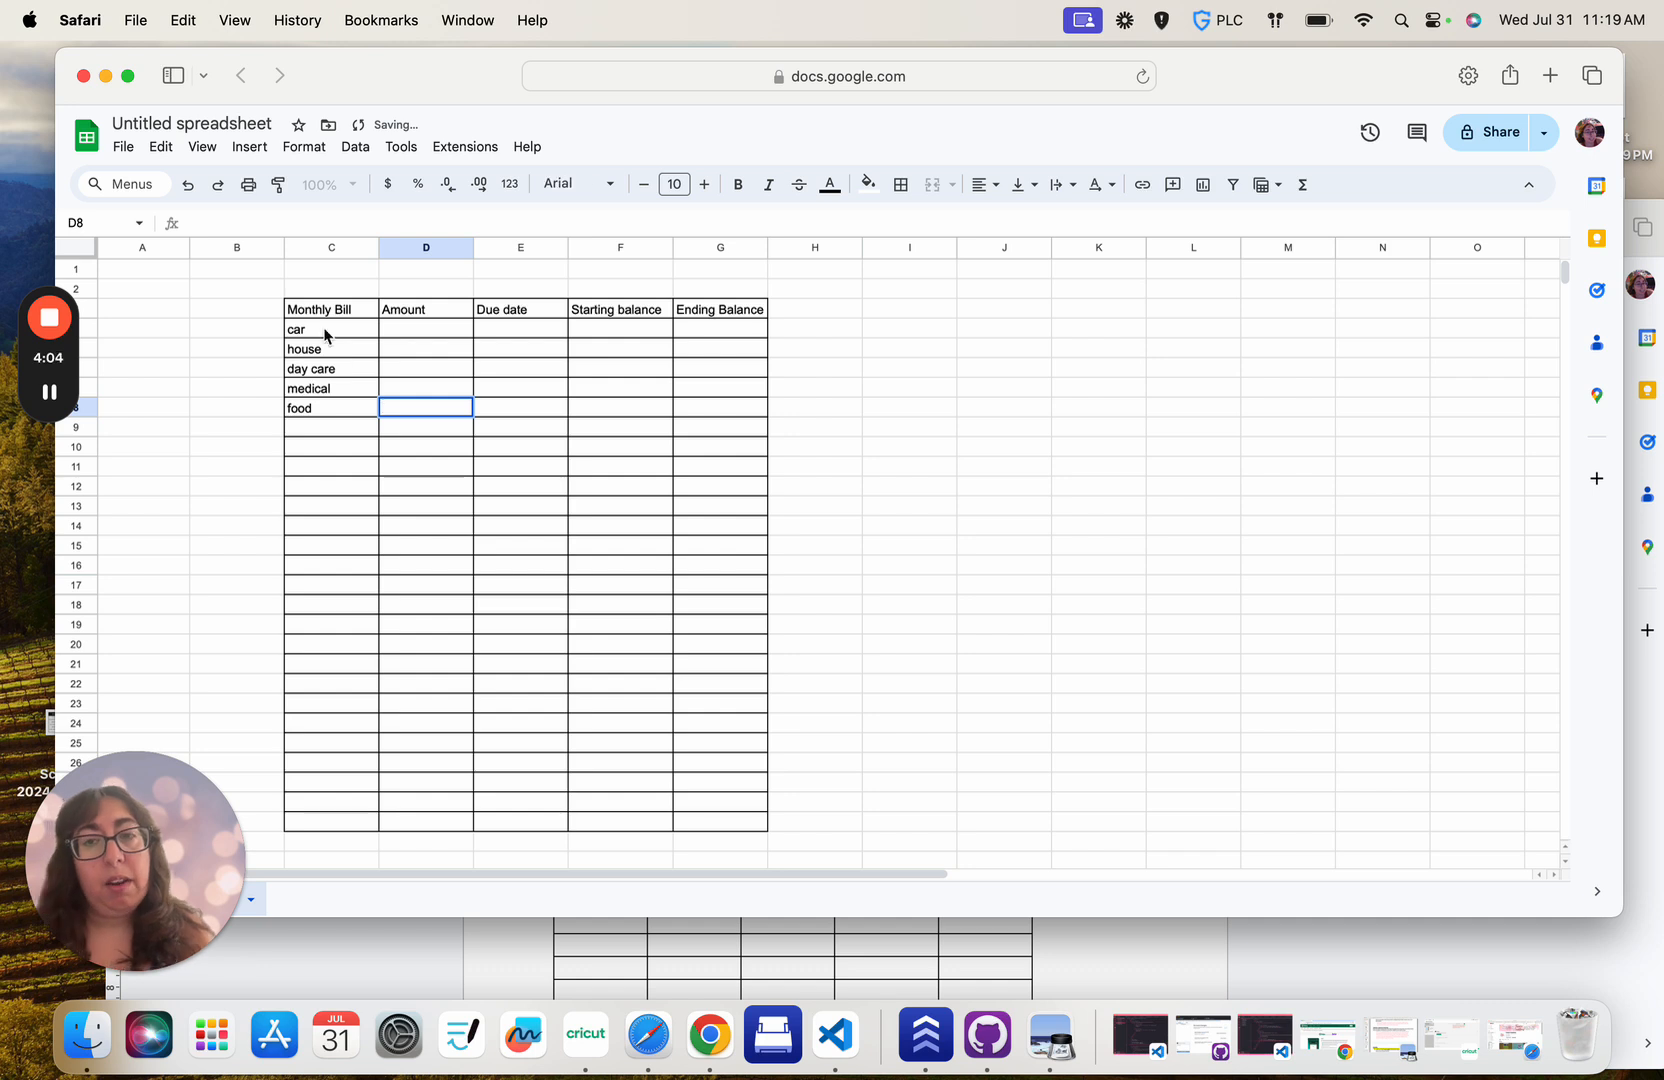
Copy the bill table with its filled-in bill names, range C3:G29.
{"action": "left_click", "coordinate": [328, 314]}
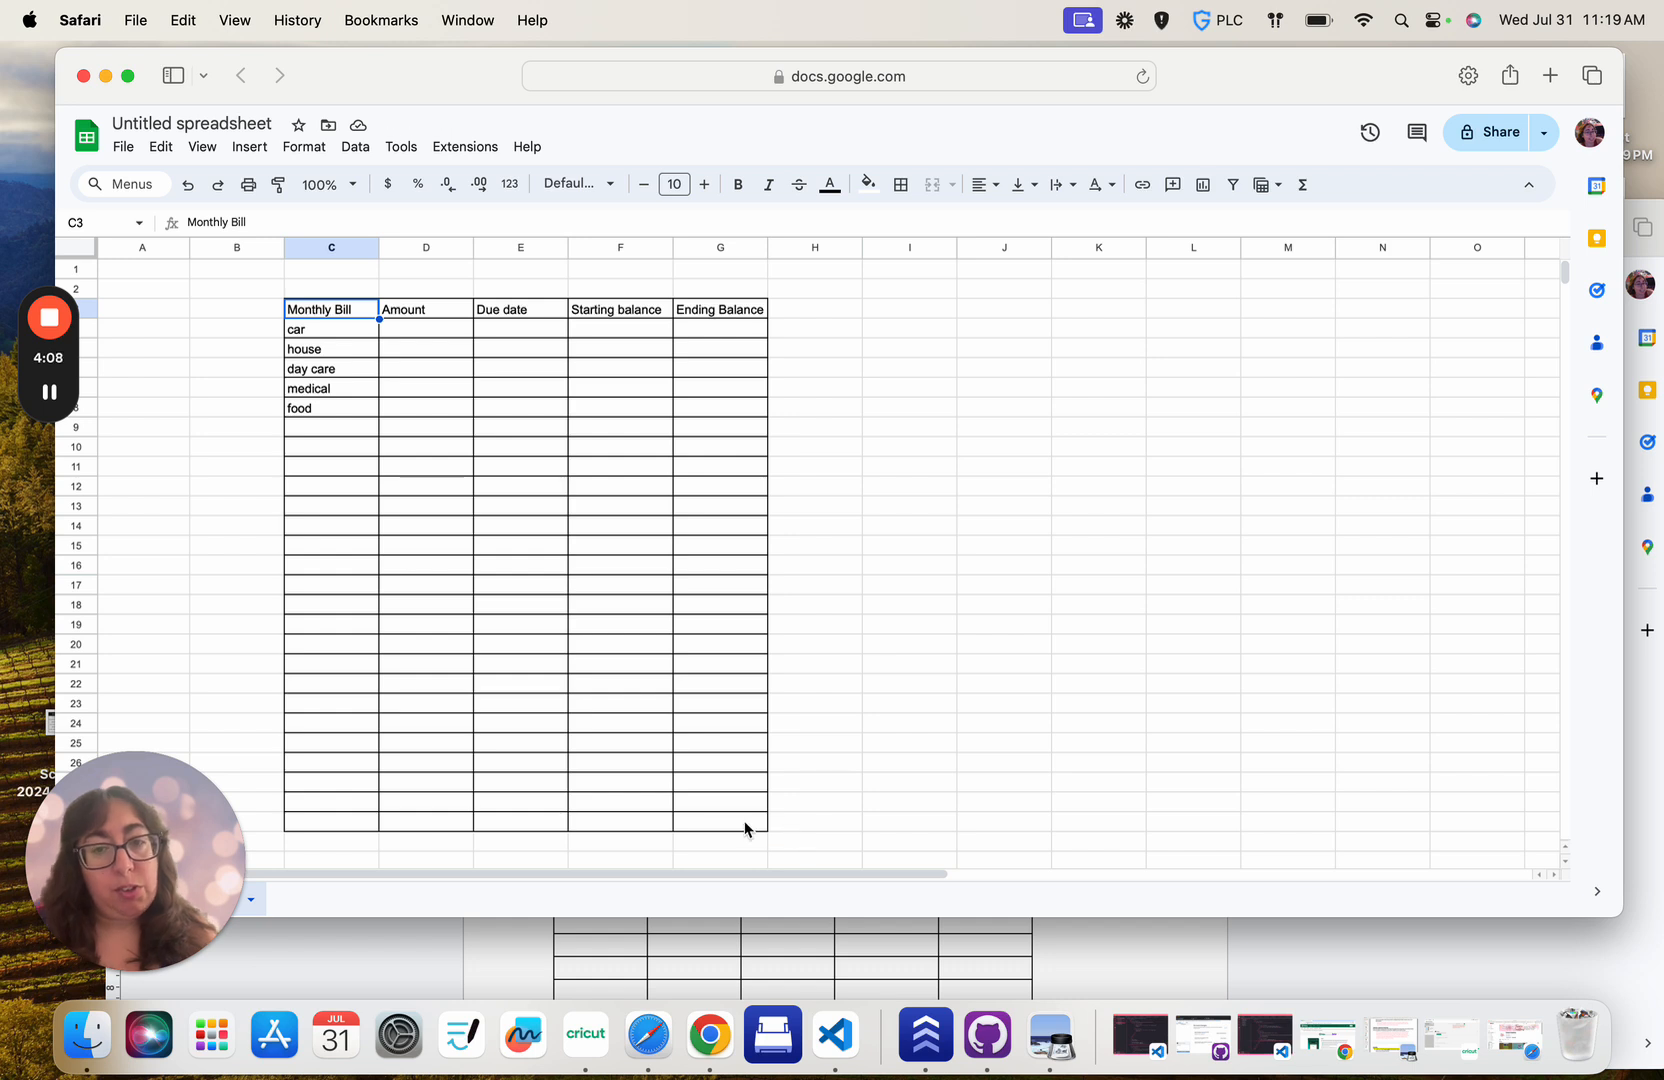
{"action": "left_click", "coordinate": [745, 828], "text": "shift"}
{"action": "key", "text": "super+c"}
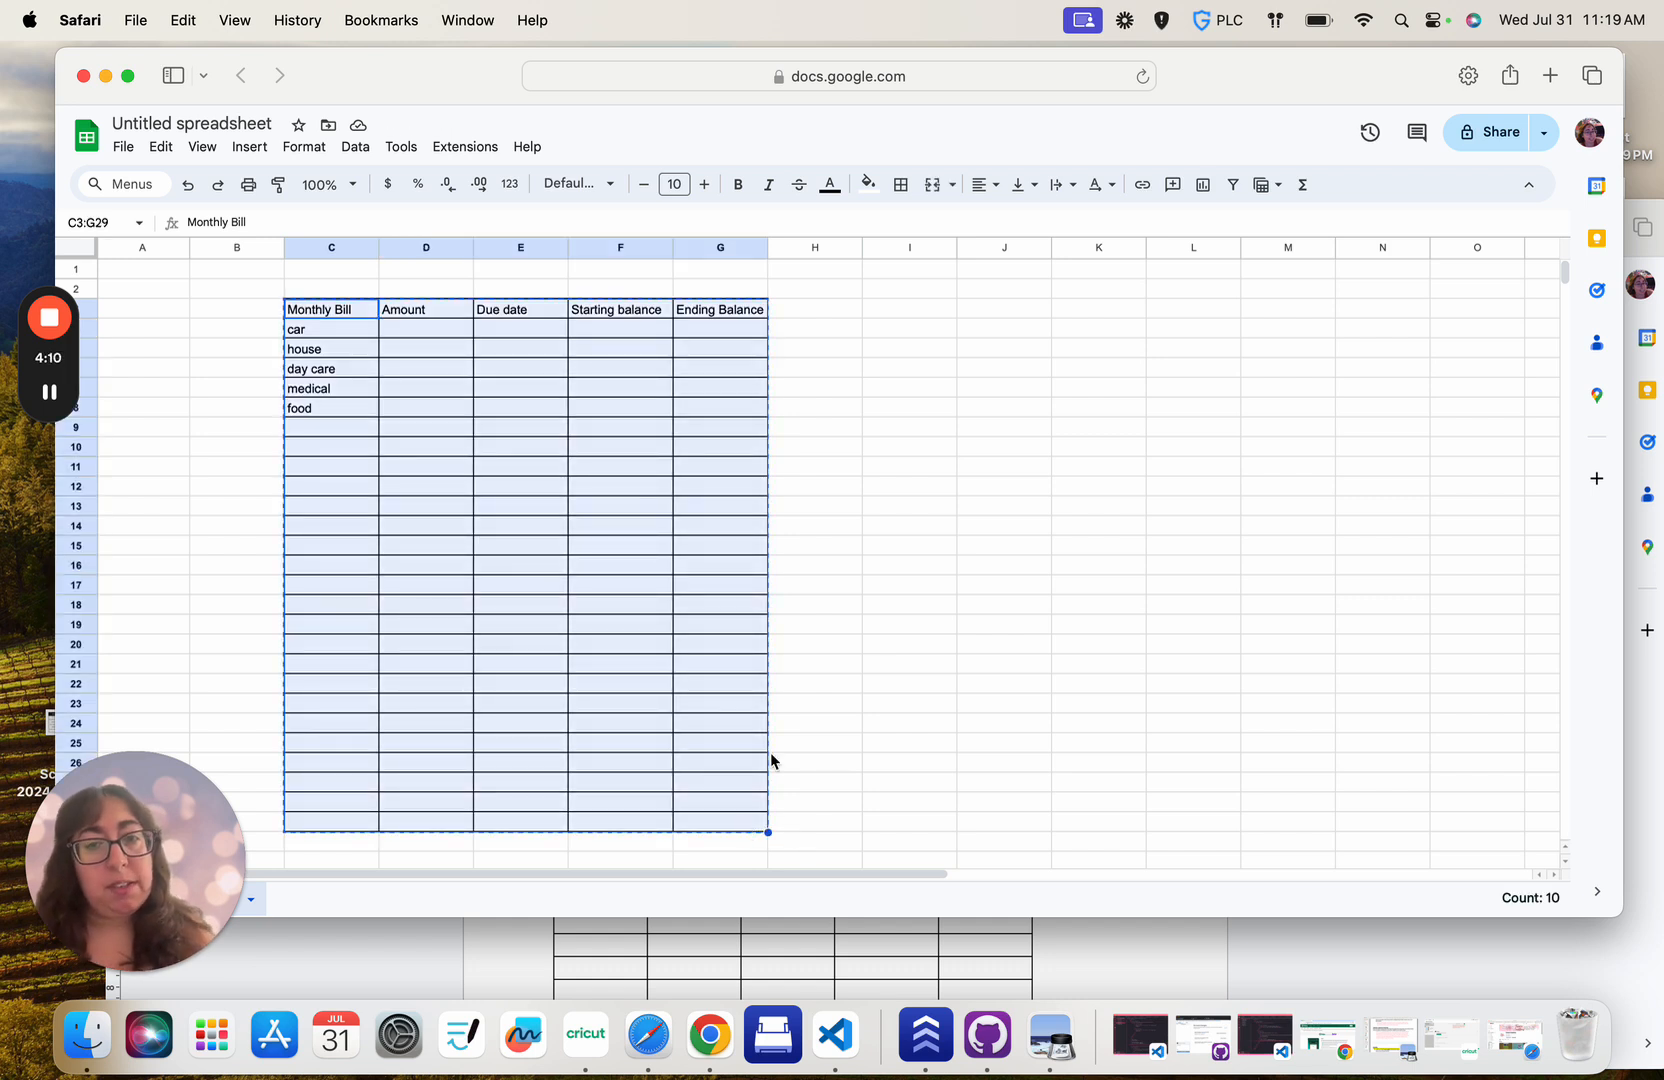
Switch to the Google Docs document and delete the old bill table without bill names below the August 2024 title.
{"action": "left_click", "coordinate": [1084, 938]}
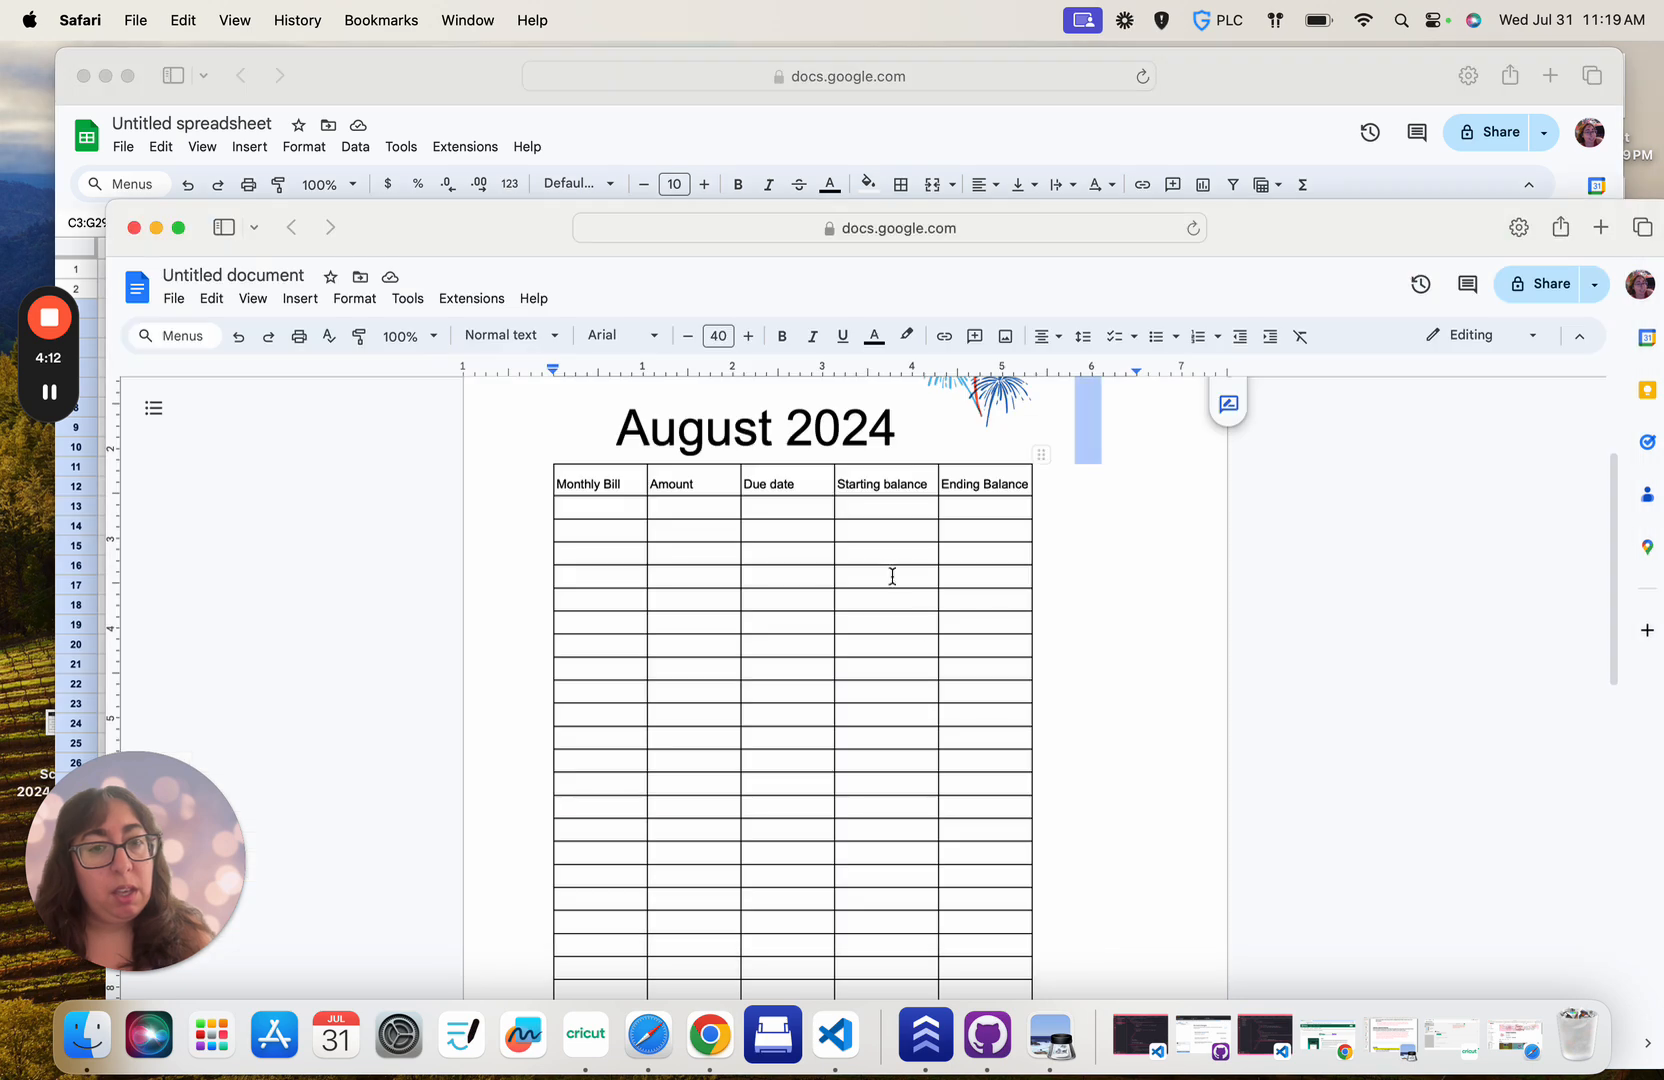
{"action": "scroll", "coordinate": [925, 447], "scroll_direction": "up", "scroll_amount": 3}
{"action": "left_click", "coordinate": [925, 447]}
{"action": "left_click", "coordinate": [1084, 583]}
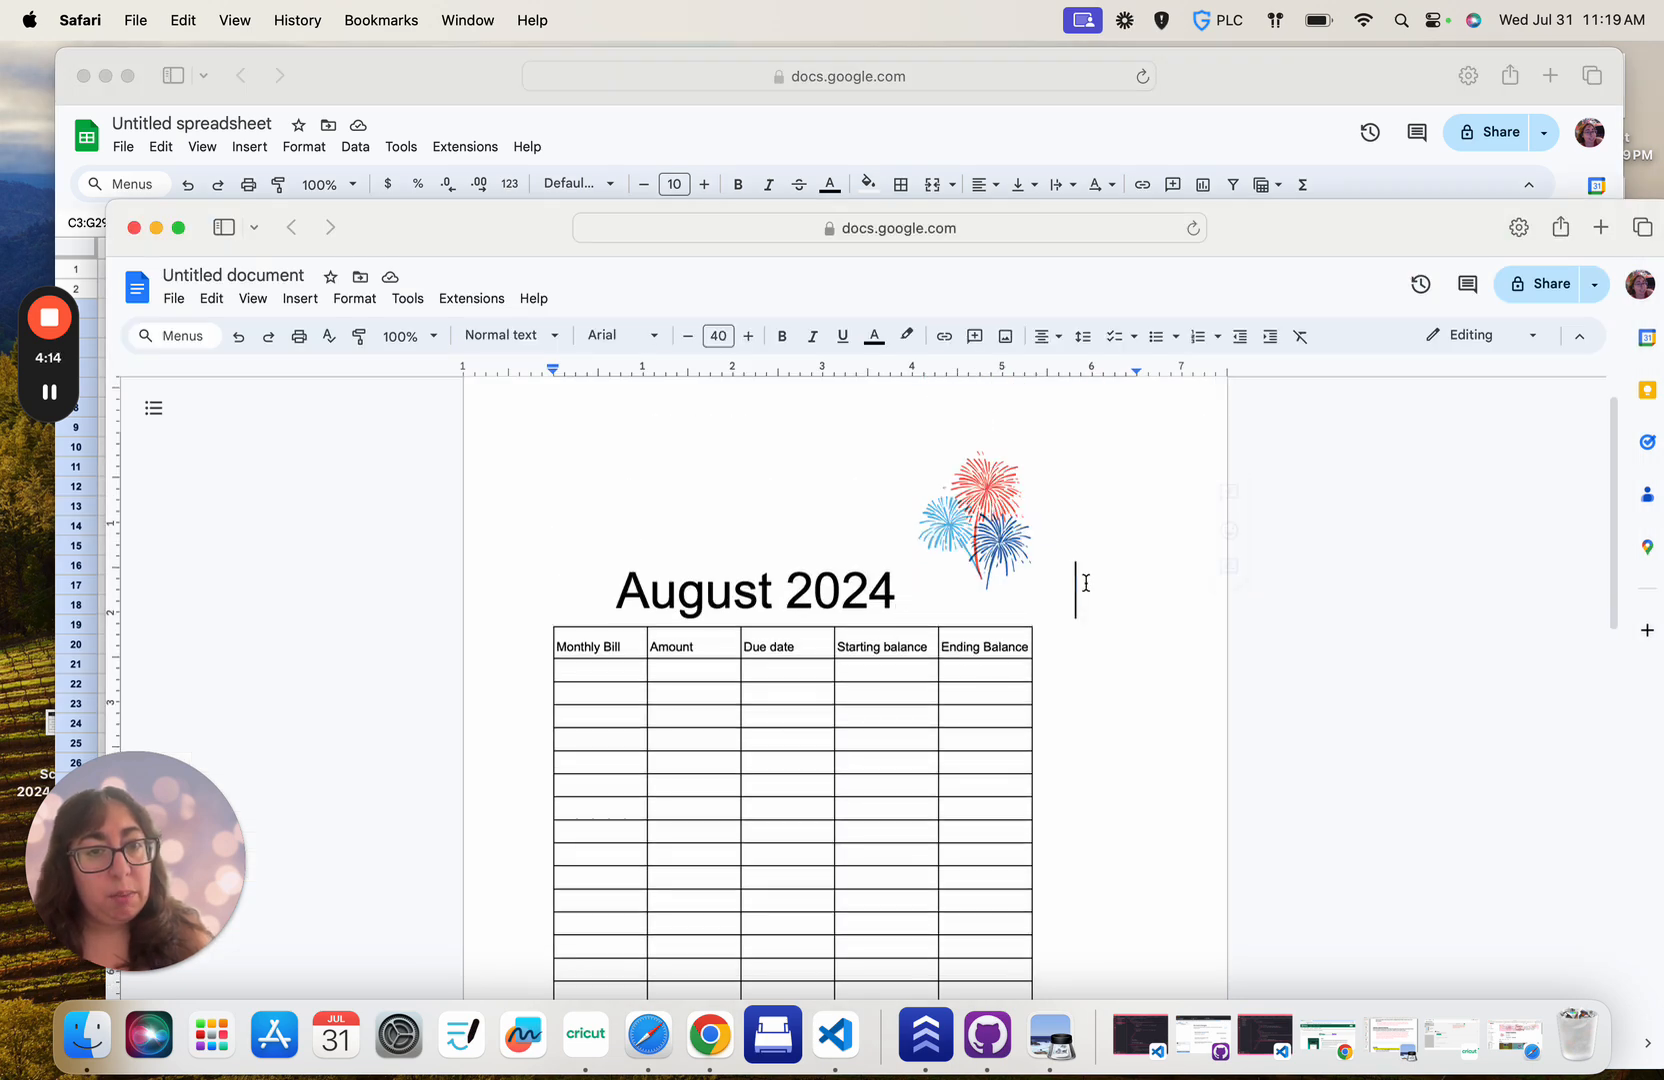
{"action": "scroll", "coordinate": [1066, 687], "scroll_direction": "down", "scroll_amount": 5}
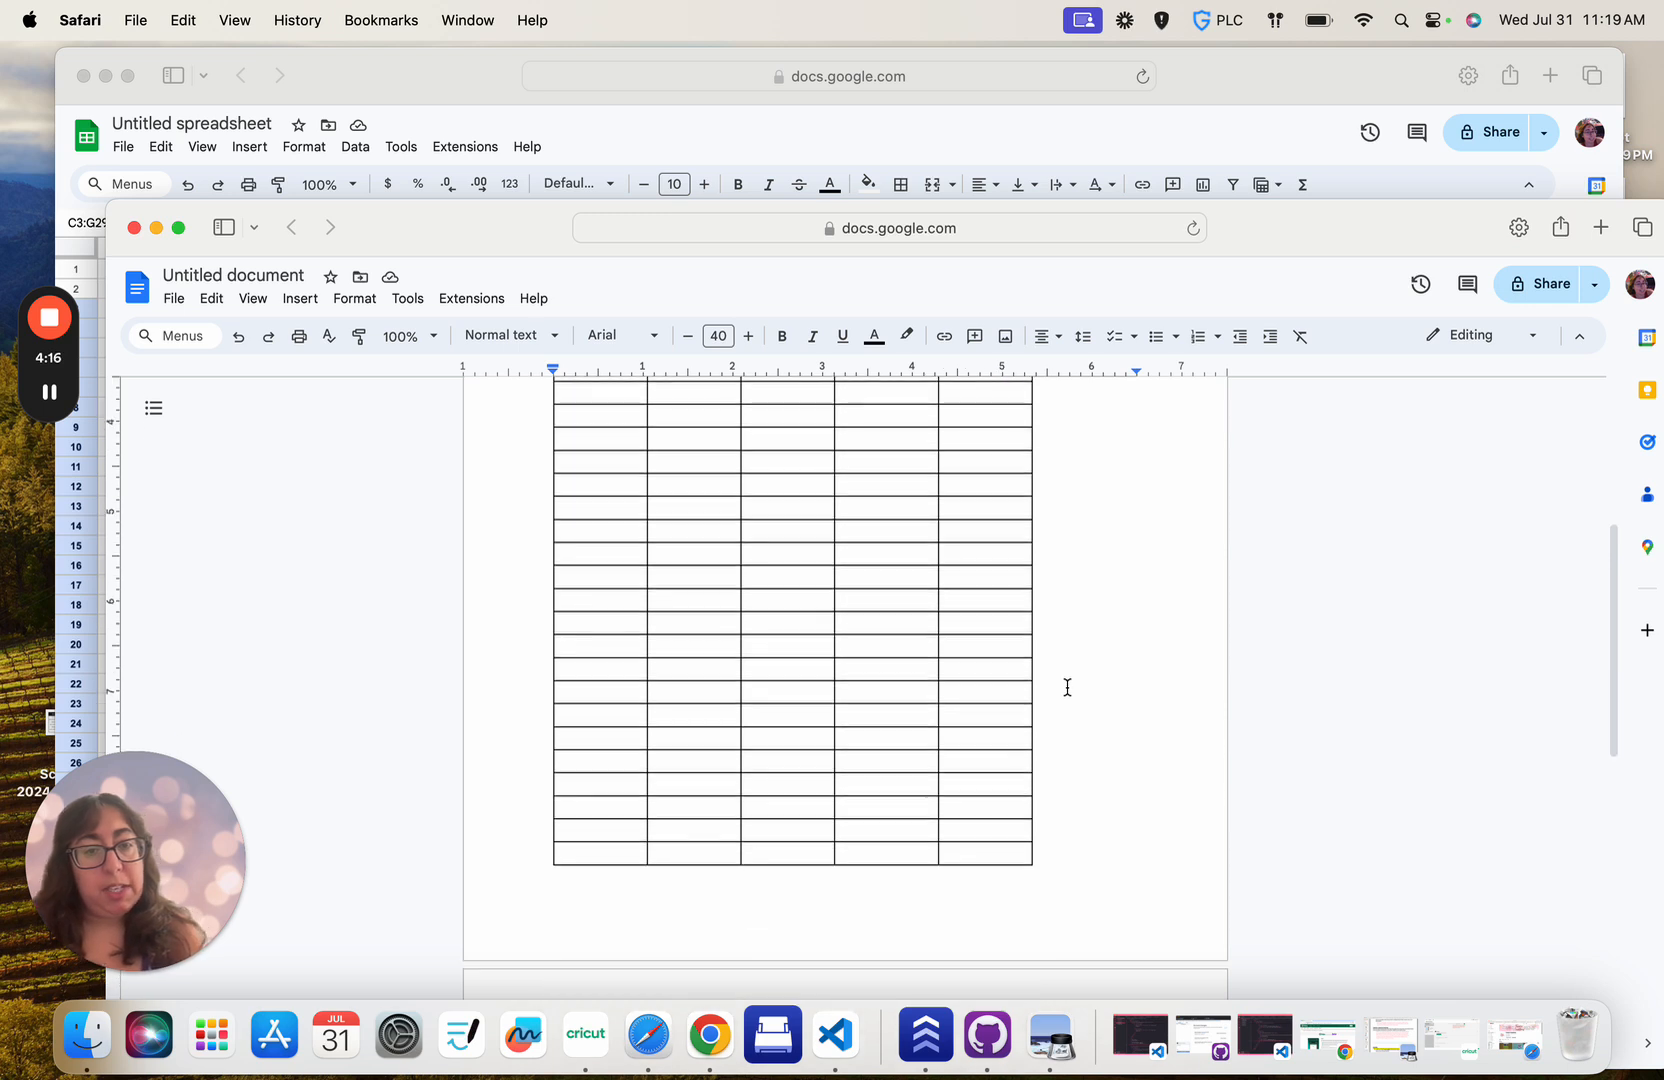
{"action": "left_click", "coordinate": [1088, 920]}
{"action": "key", "text": "BackSpace"}
{"action": "key", "text": "BackSpace"}
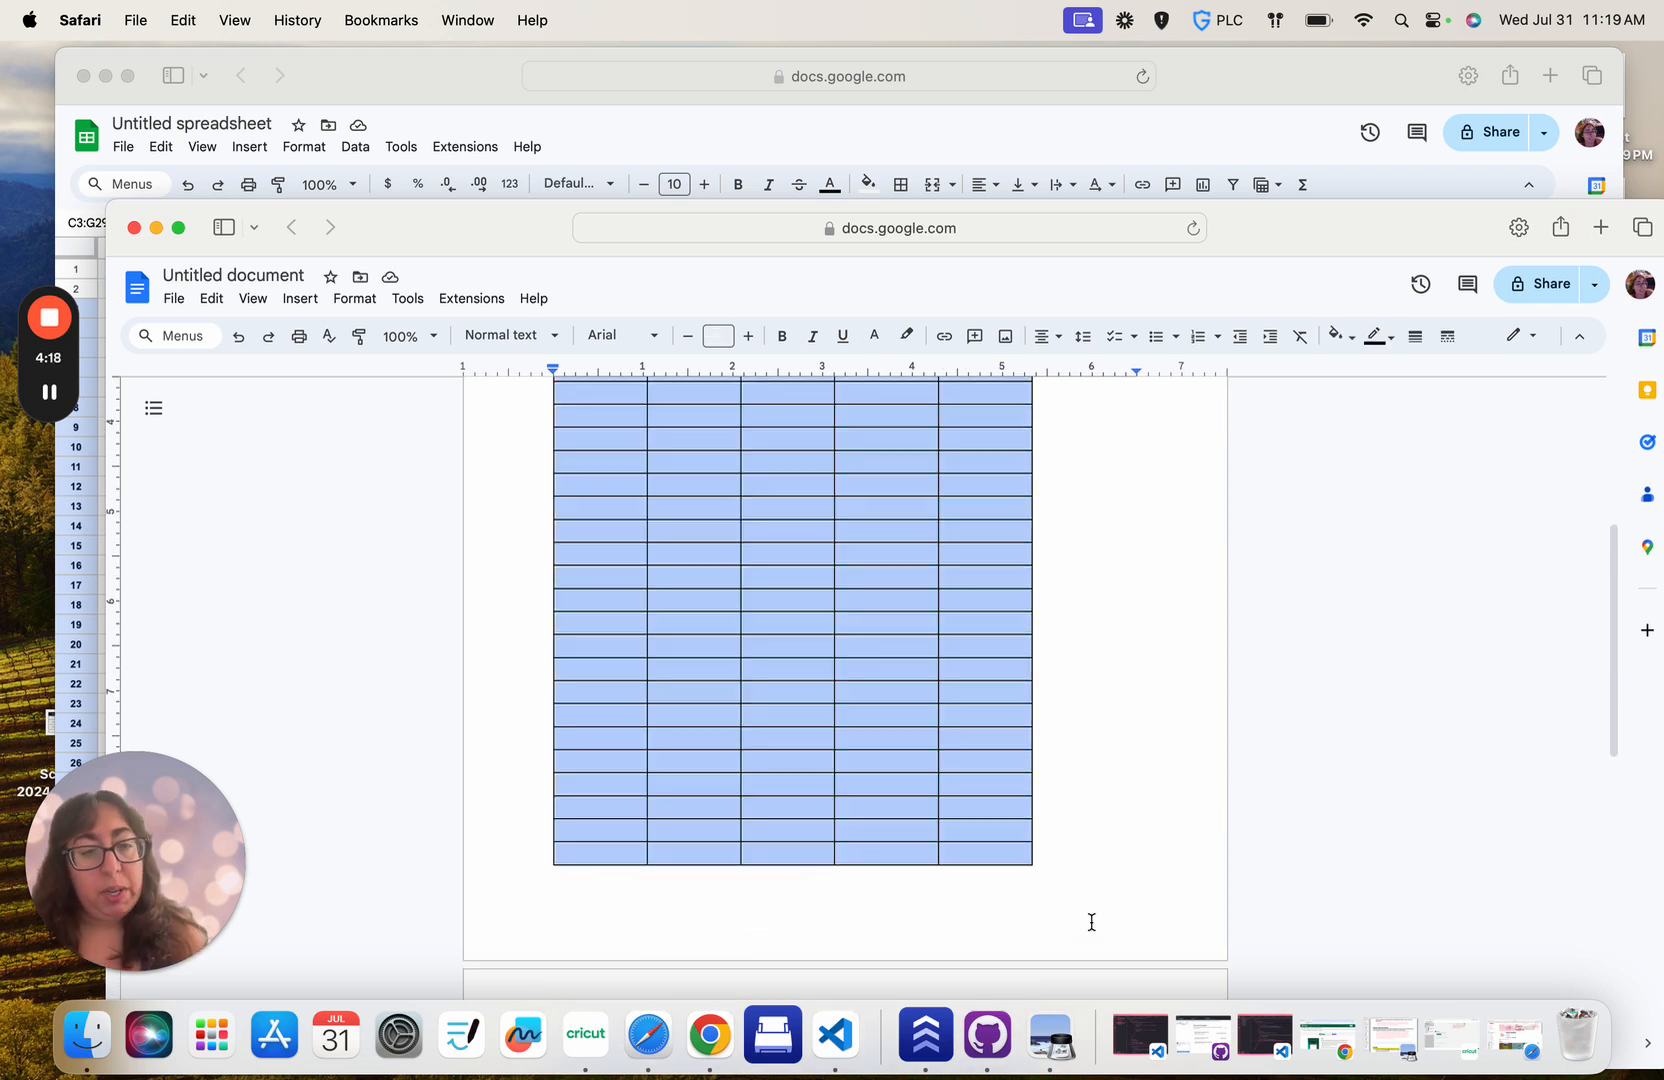
Paste the copied bill table unlinked on a new line below the August 2024 title.
{"action": "key", "text": "Return"}
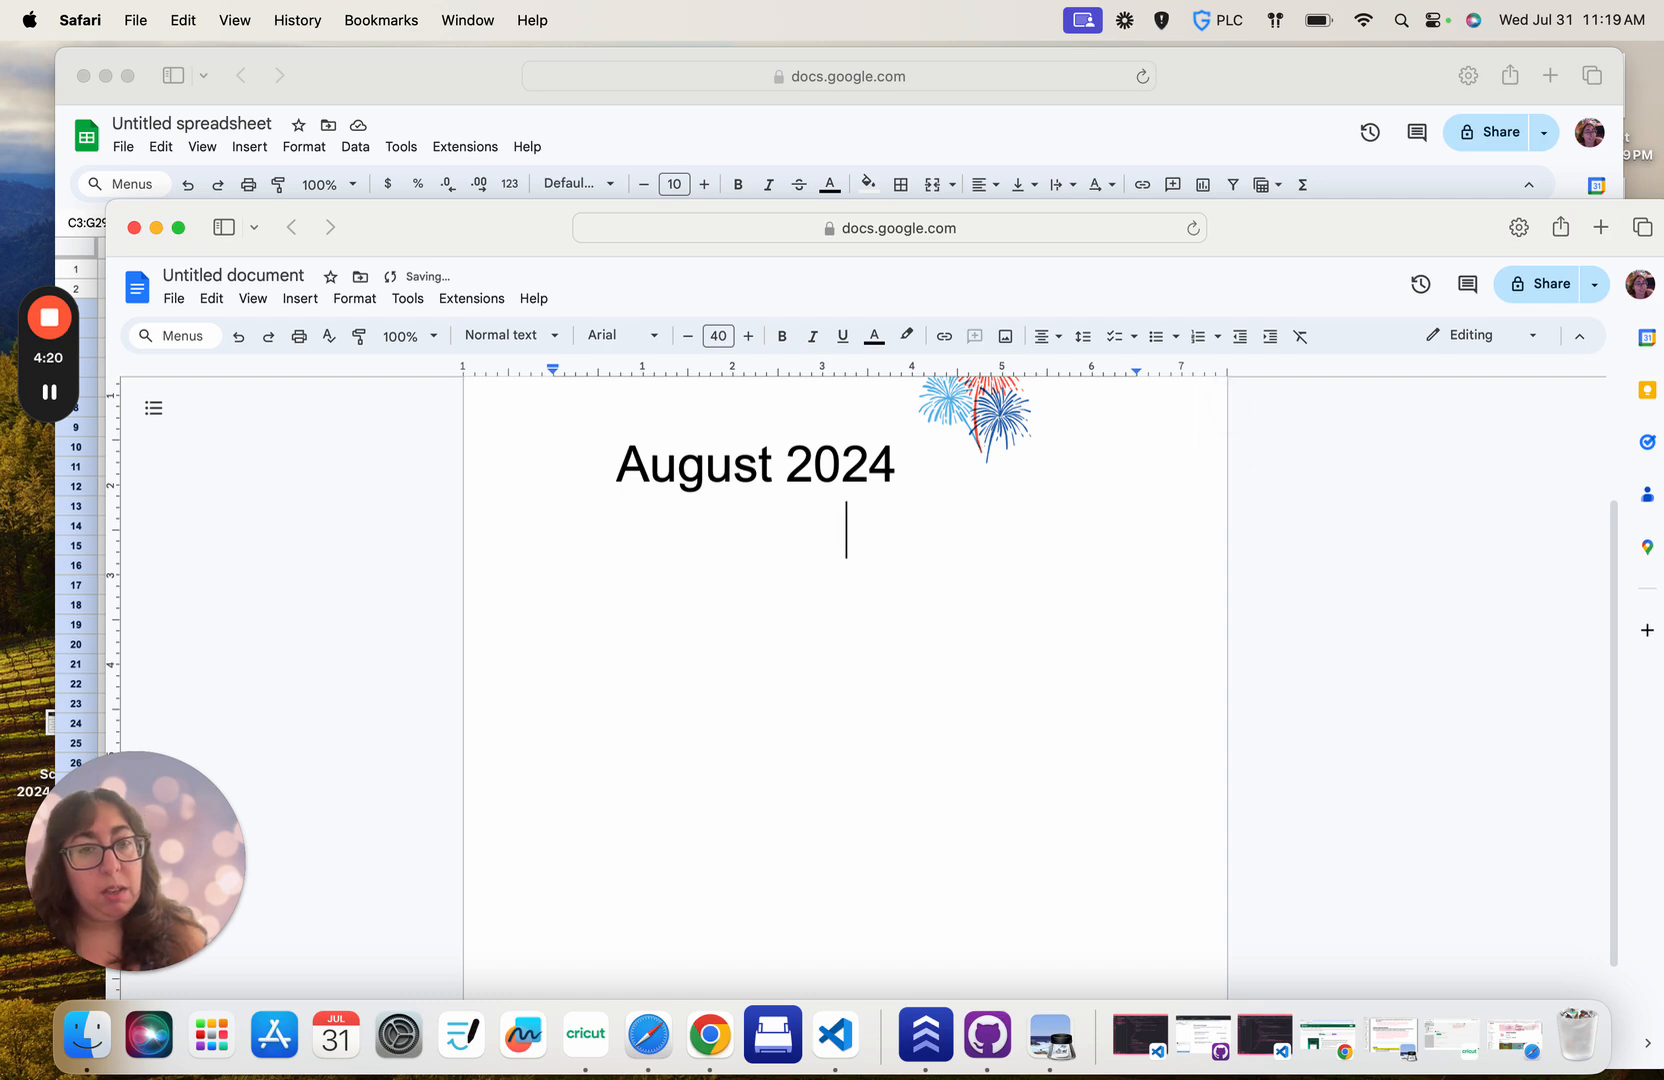
{"action": "key", "text": "super+v"}
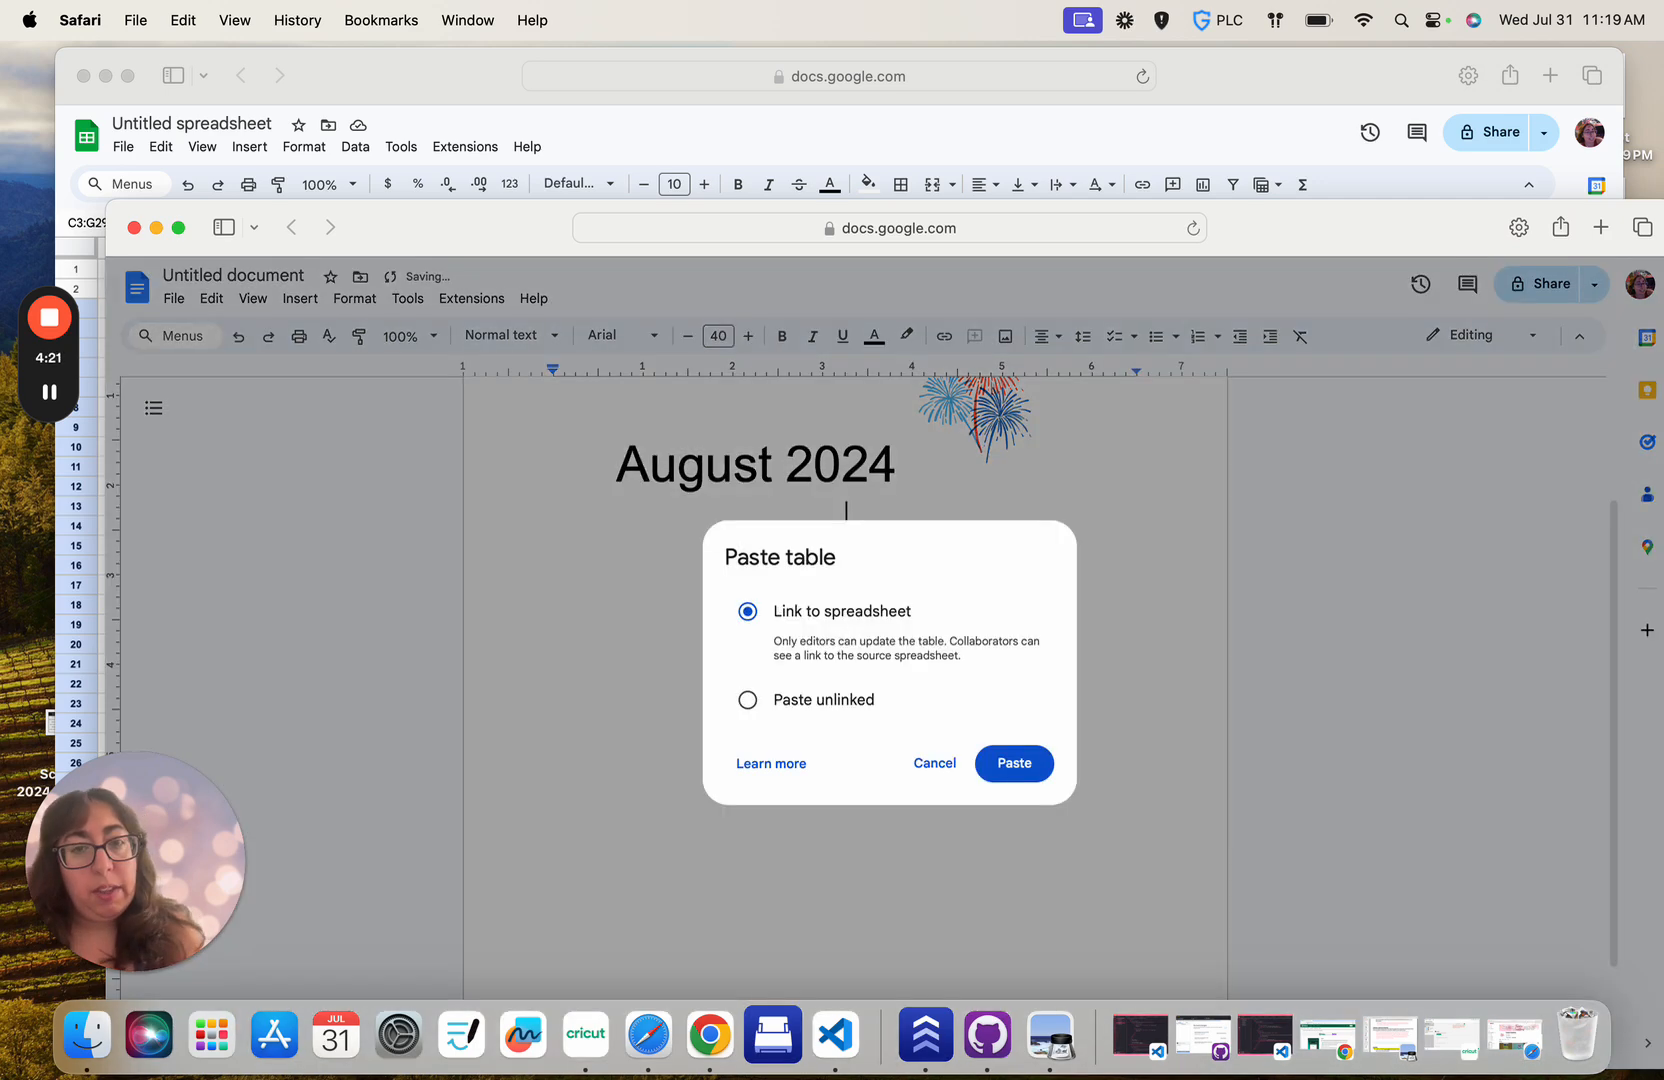
{"action": "left_click", "coordinate": [824, 700]}
{"action": "left_click", "coordinate": [1042, 764]}
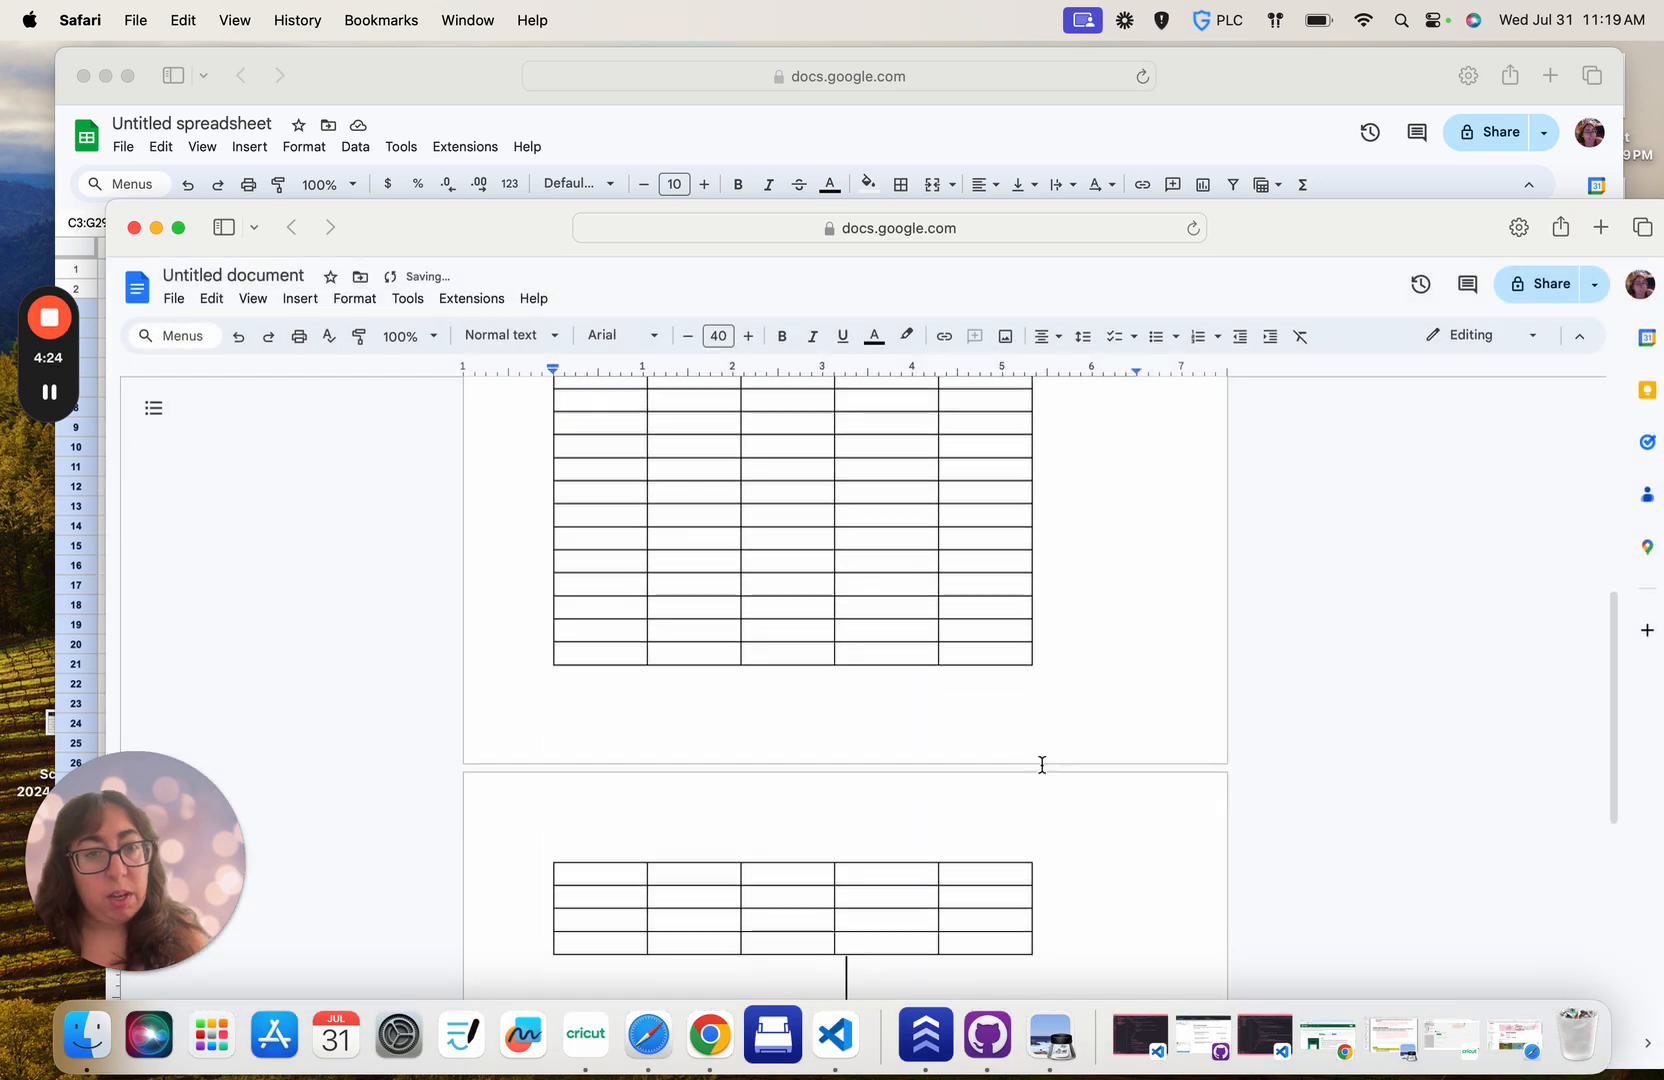
Remove the blank line between the August 2024 title and the pasted bill table.
{"action": "scroll", "coordinate": [1042, 762], "scroll_direction": "up", "scroll_amount": 6}
{"action": "left_click", "coordinate": [843, 715]}
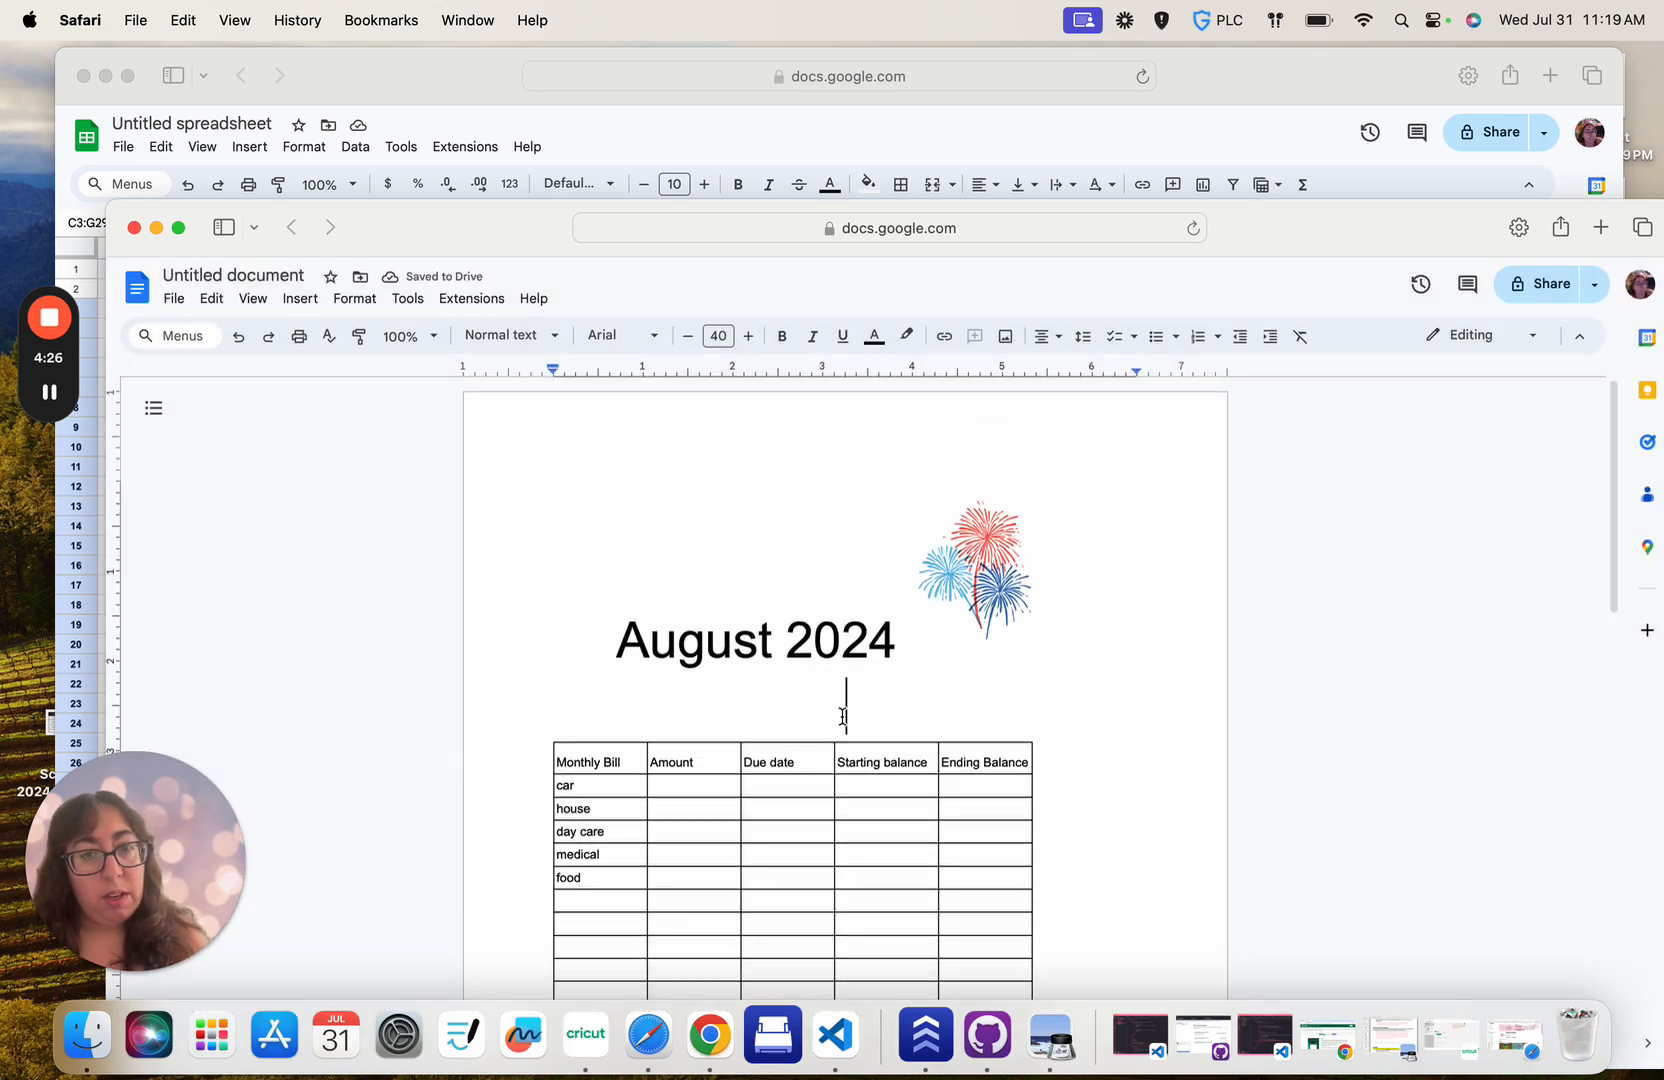
{"action": "key", "text": "BackSpace"}
{"action": "key", "text": "BackSpace"}
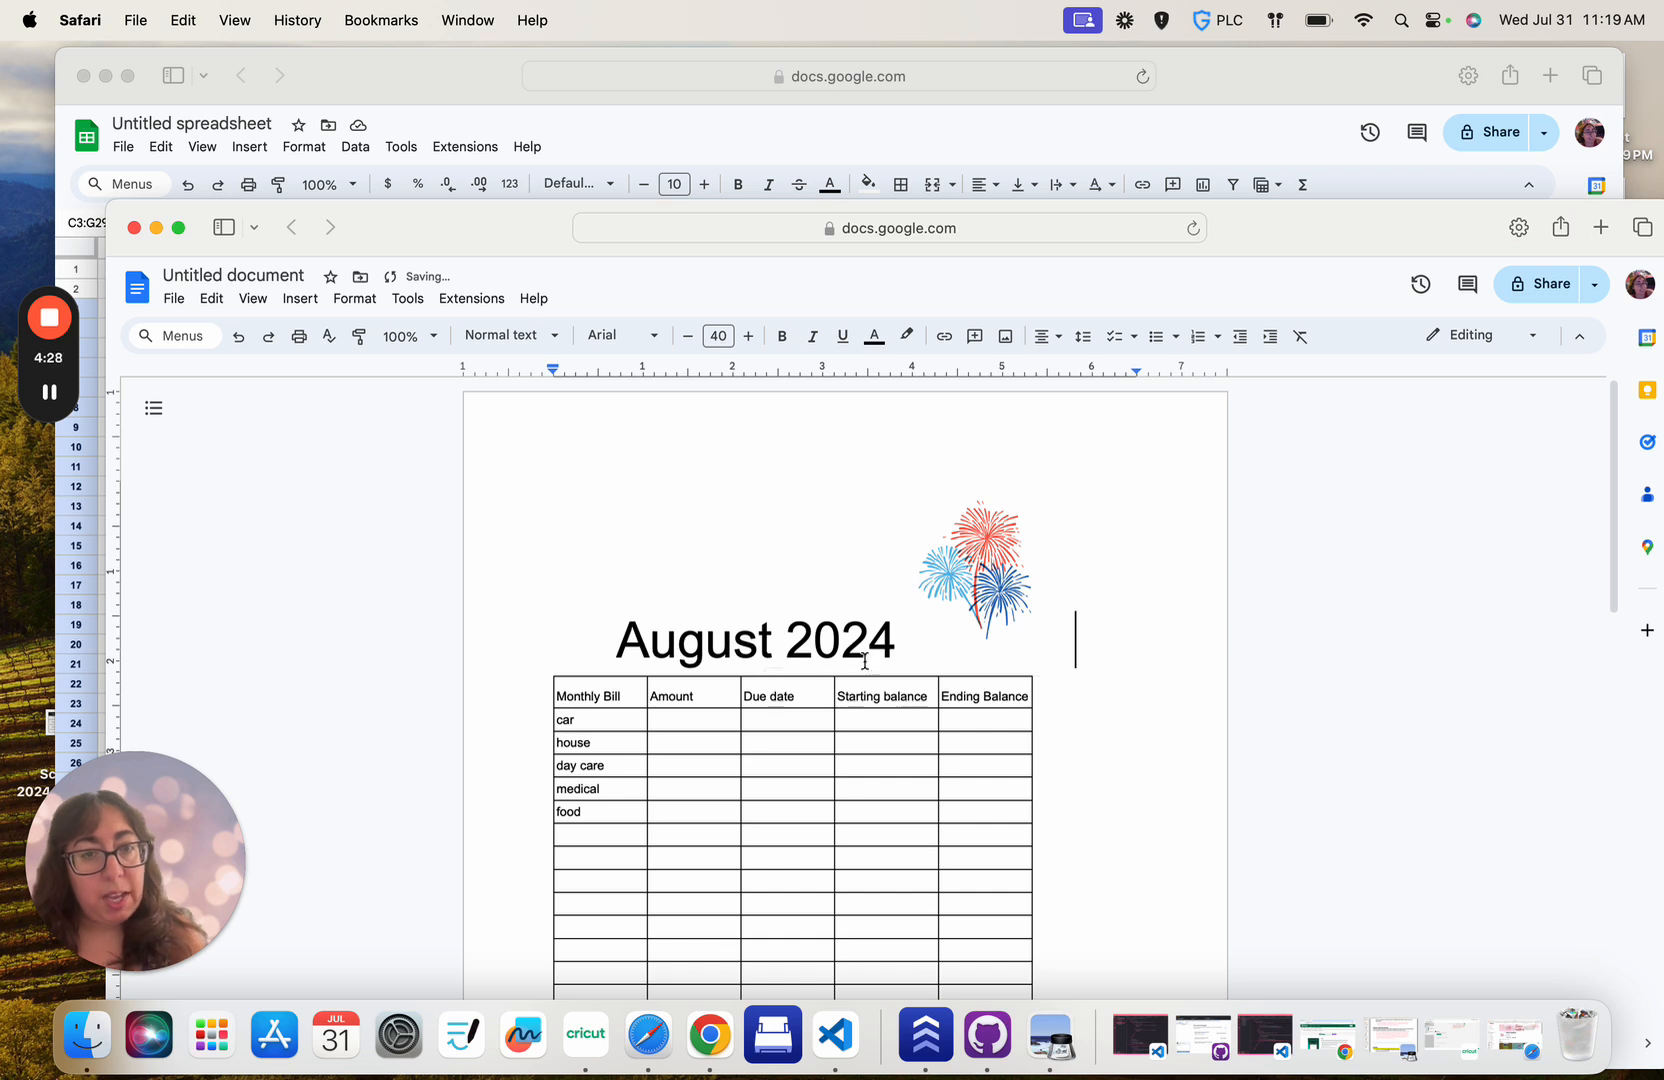
Shrink the fireworks image beside the August 2024 title slightly, keeping its proportions.
{"action": "left_click", "coordinate": [970, 554]}
{"action": "left_click_drag", "start_coordinate": [1073, 657], "coordinate": [1045, 628]}
{"action": "scroll", "coordinate": [1189, 712], "scroll_direction": "down", "scroll_amount": 5}
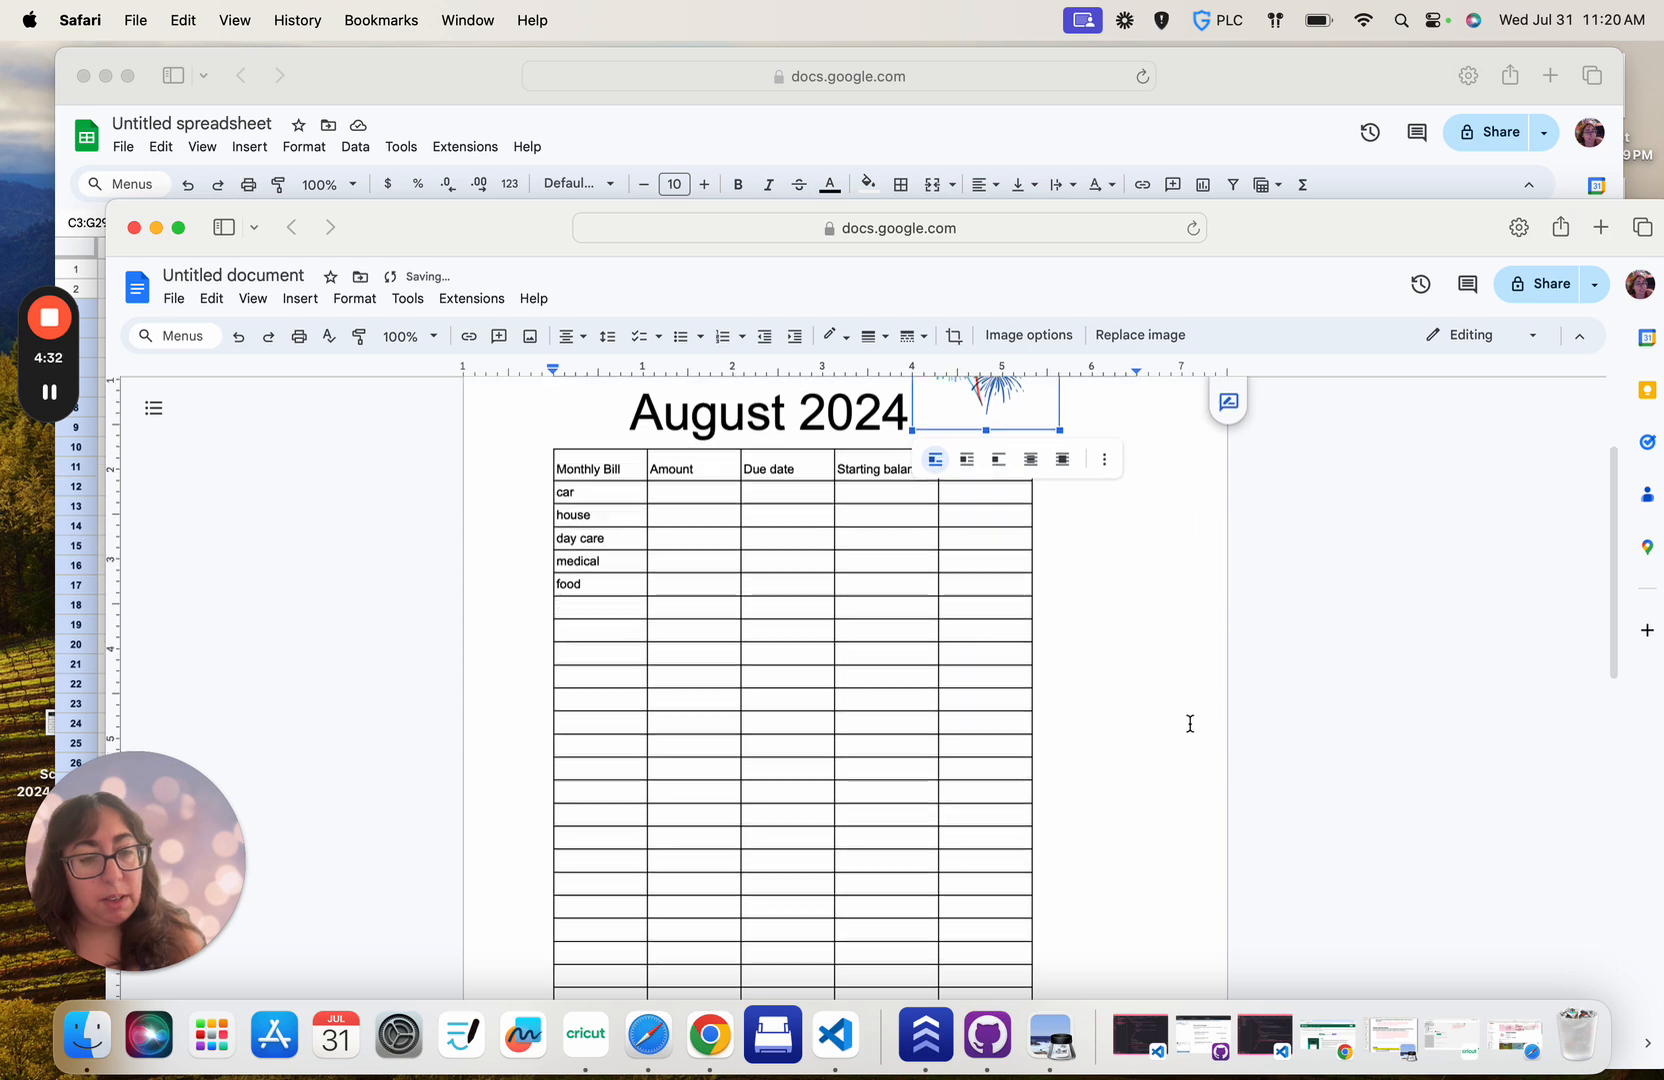
{"action": "scroll", "coordinate": [1189, 723], "scroll_direction": "up", "scroll_amount": 5}
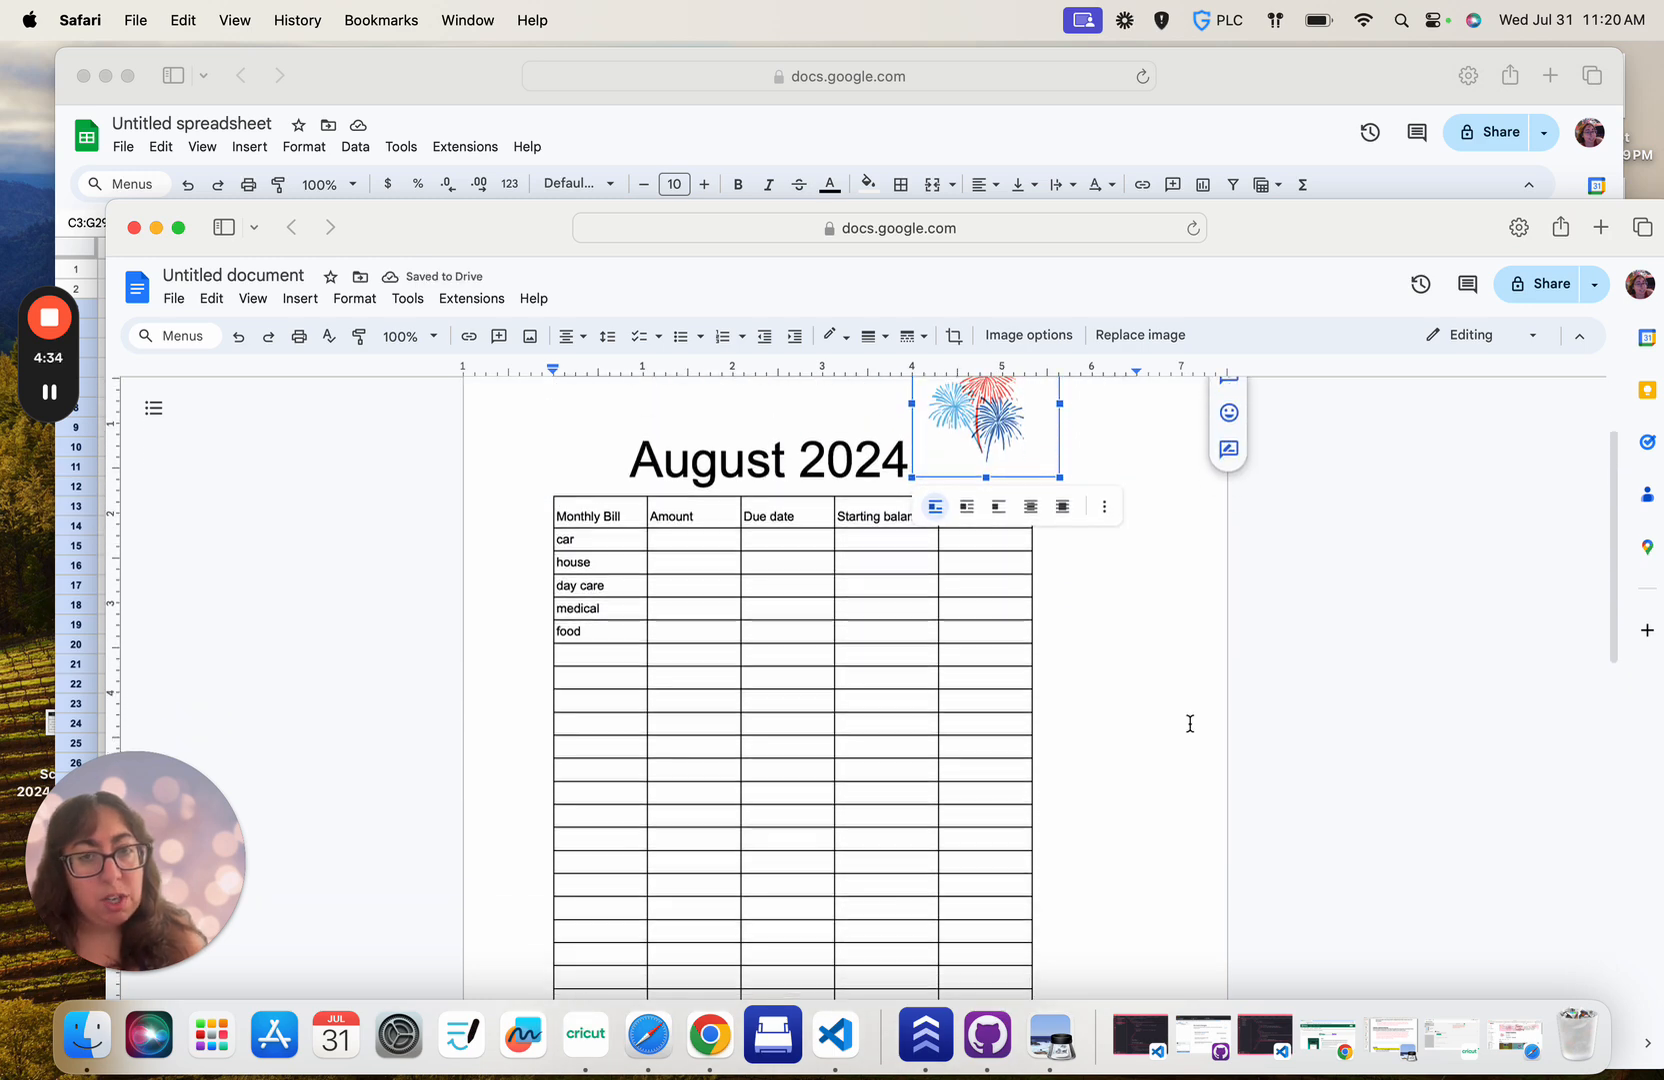
{"action": "scroll", "coordinate": [1190, 723], "scroll_direction": "down", "scroll_amount": 1}
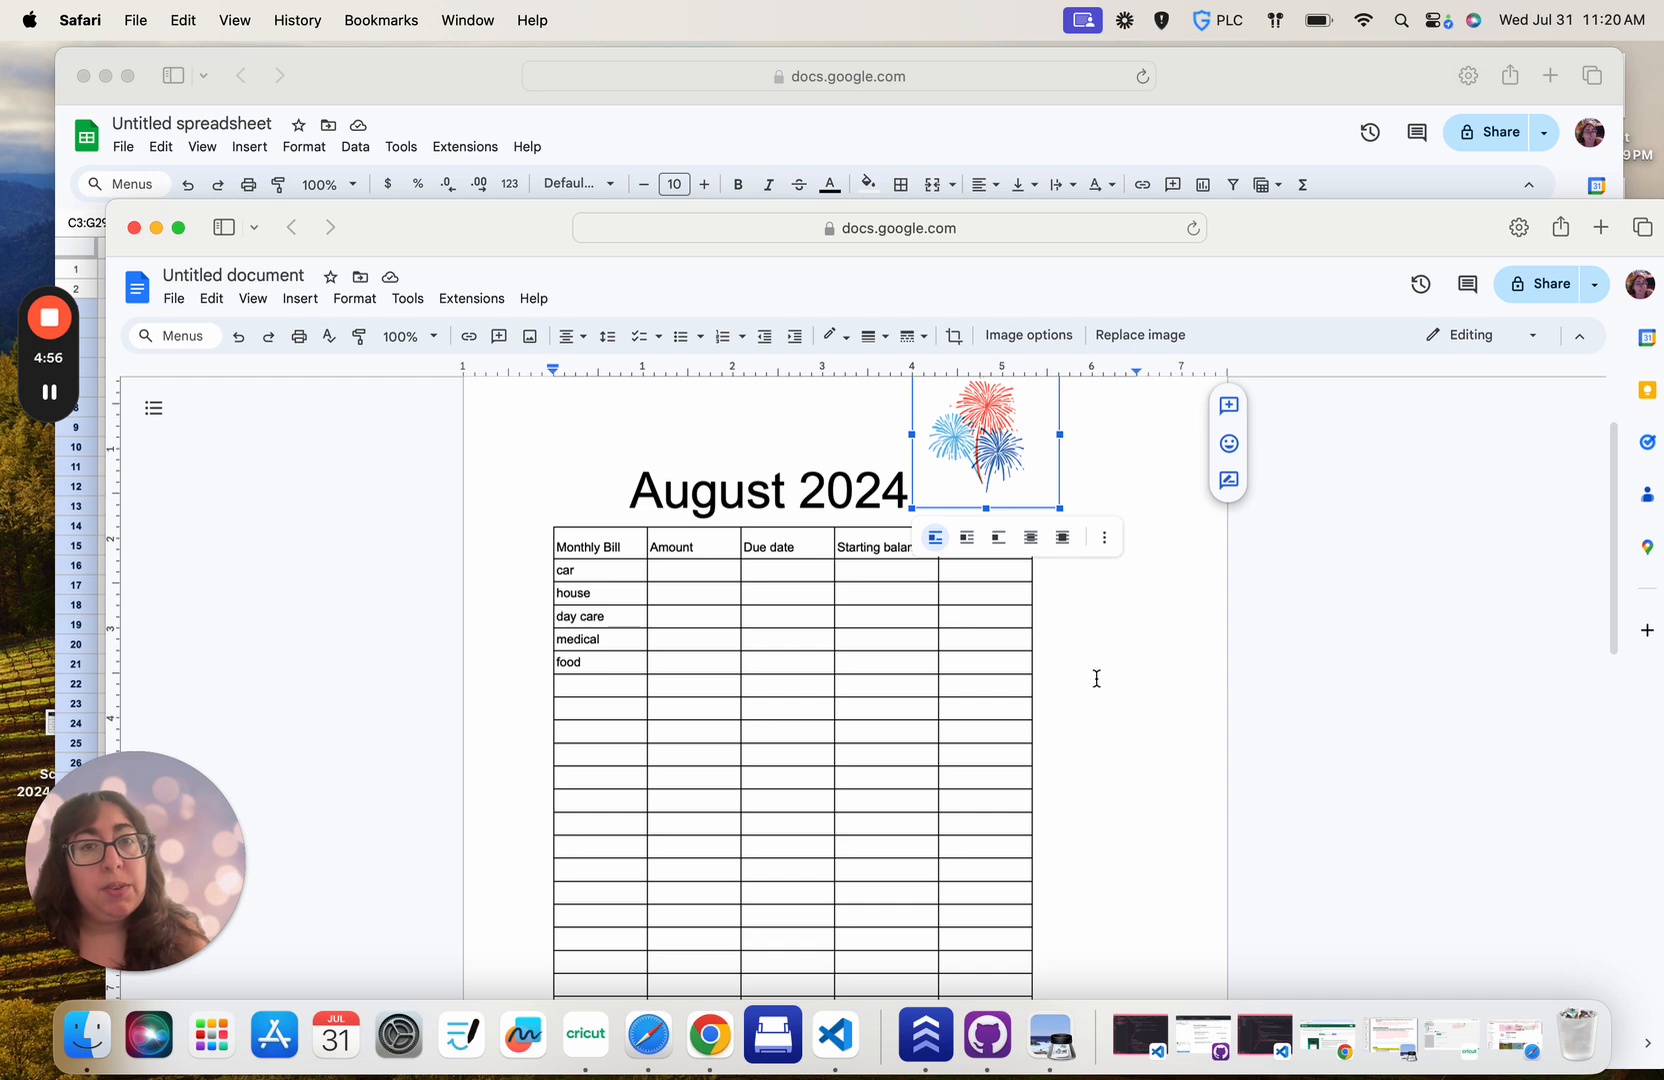
{"action": "scroll", "coordinate": [1110, 715], "scroll_direction": "down", "scroll_amount": 2}
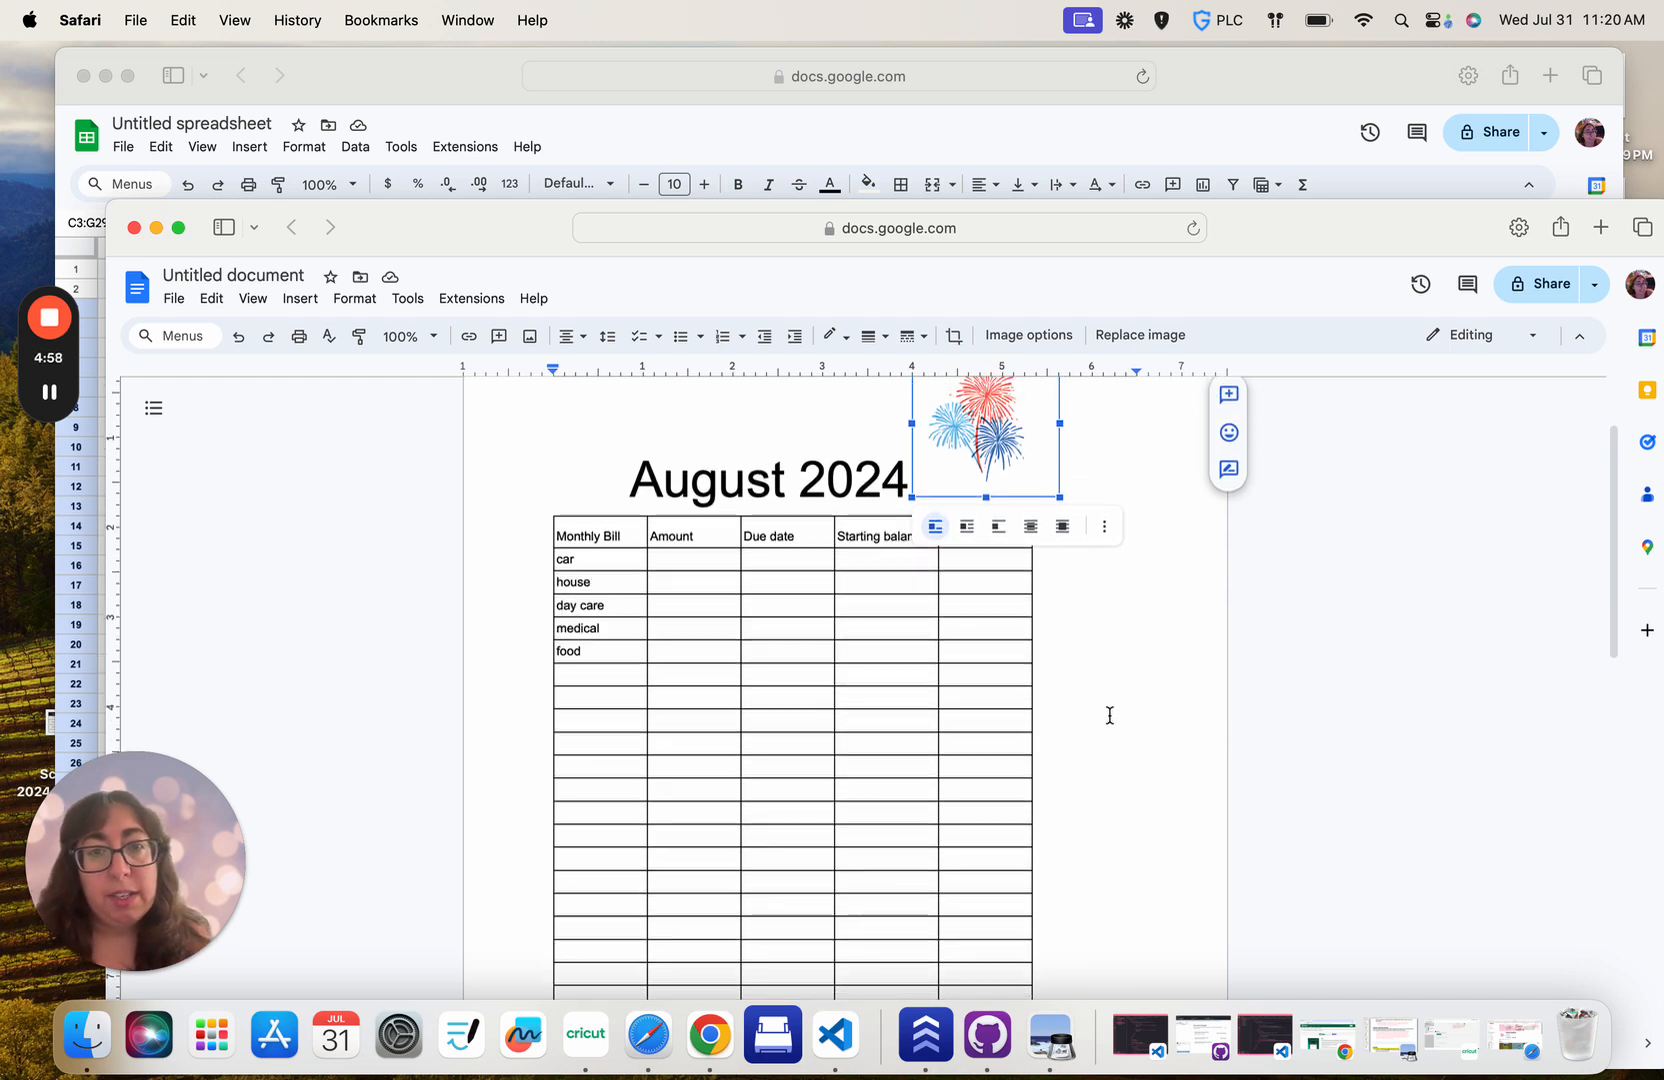
{"action": "scroll", "coordinate": [1110, 715], "scroll_direction": "down", "scroll_amount": 1}
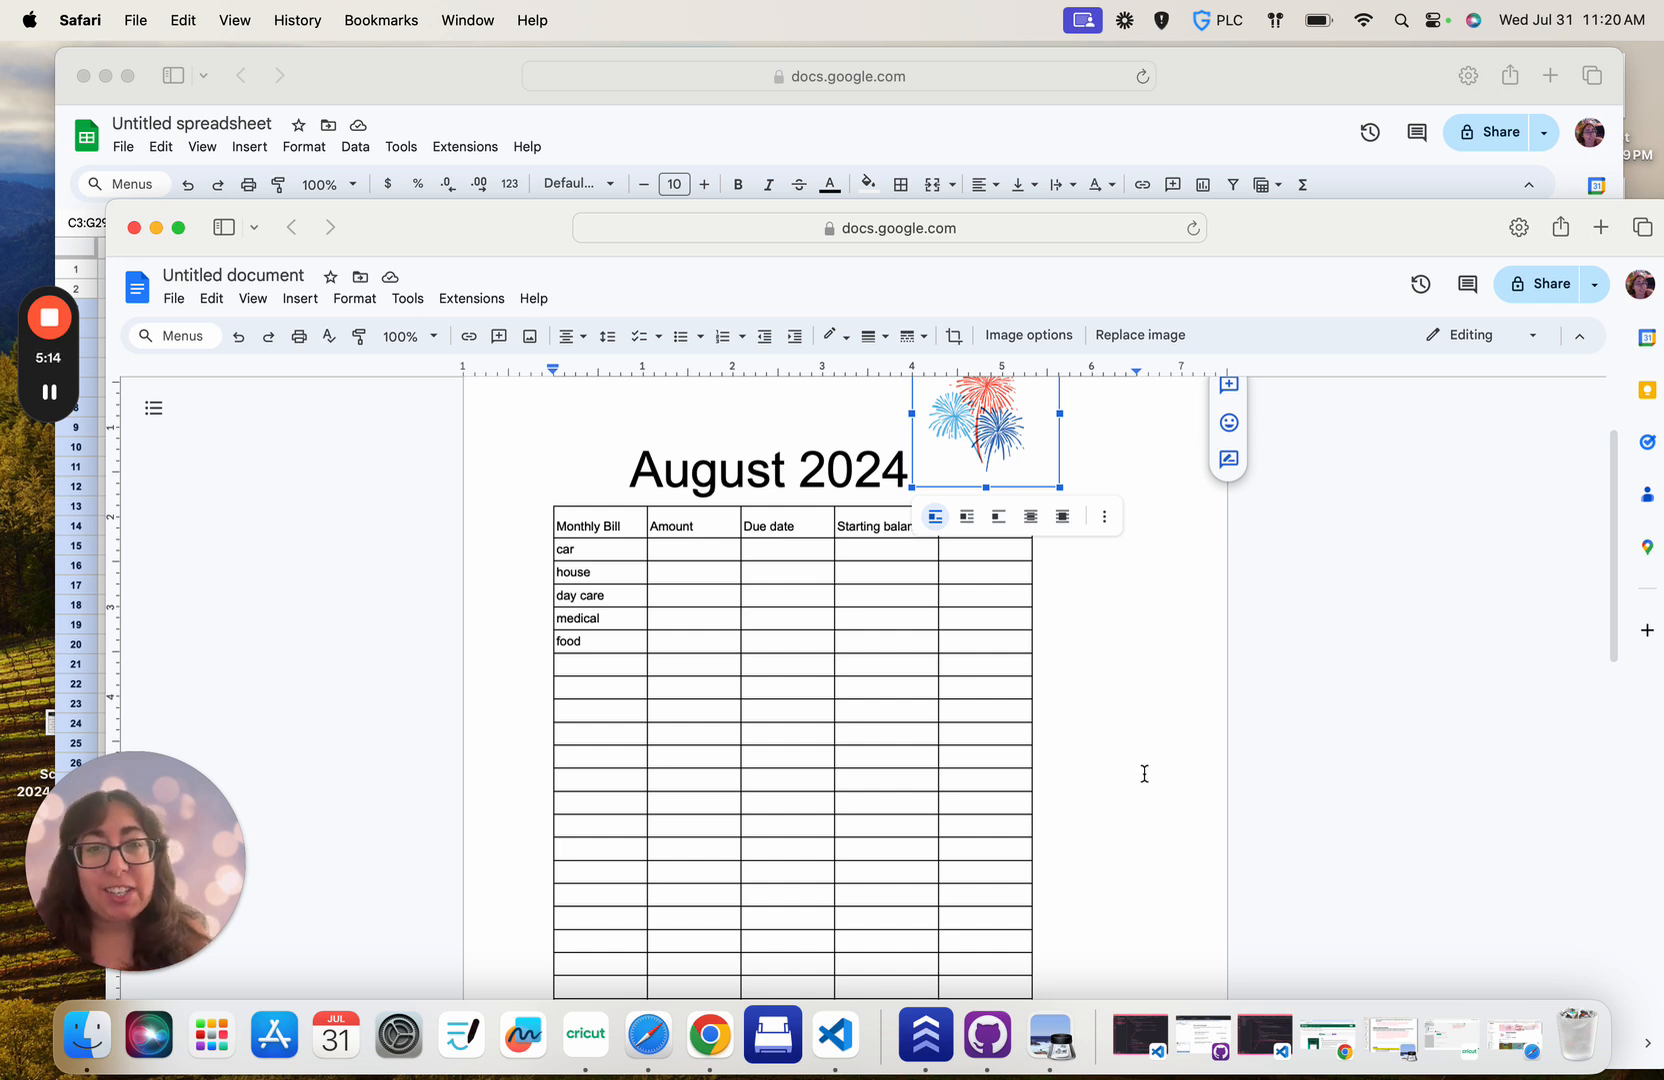
{"action": "scroll", "coordinate": [1145, 781], "scroll_direction": "down", "scroll_amount": 2}
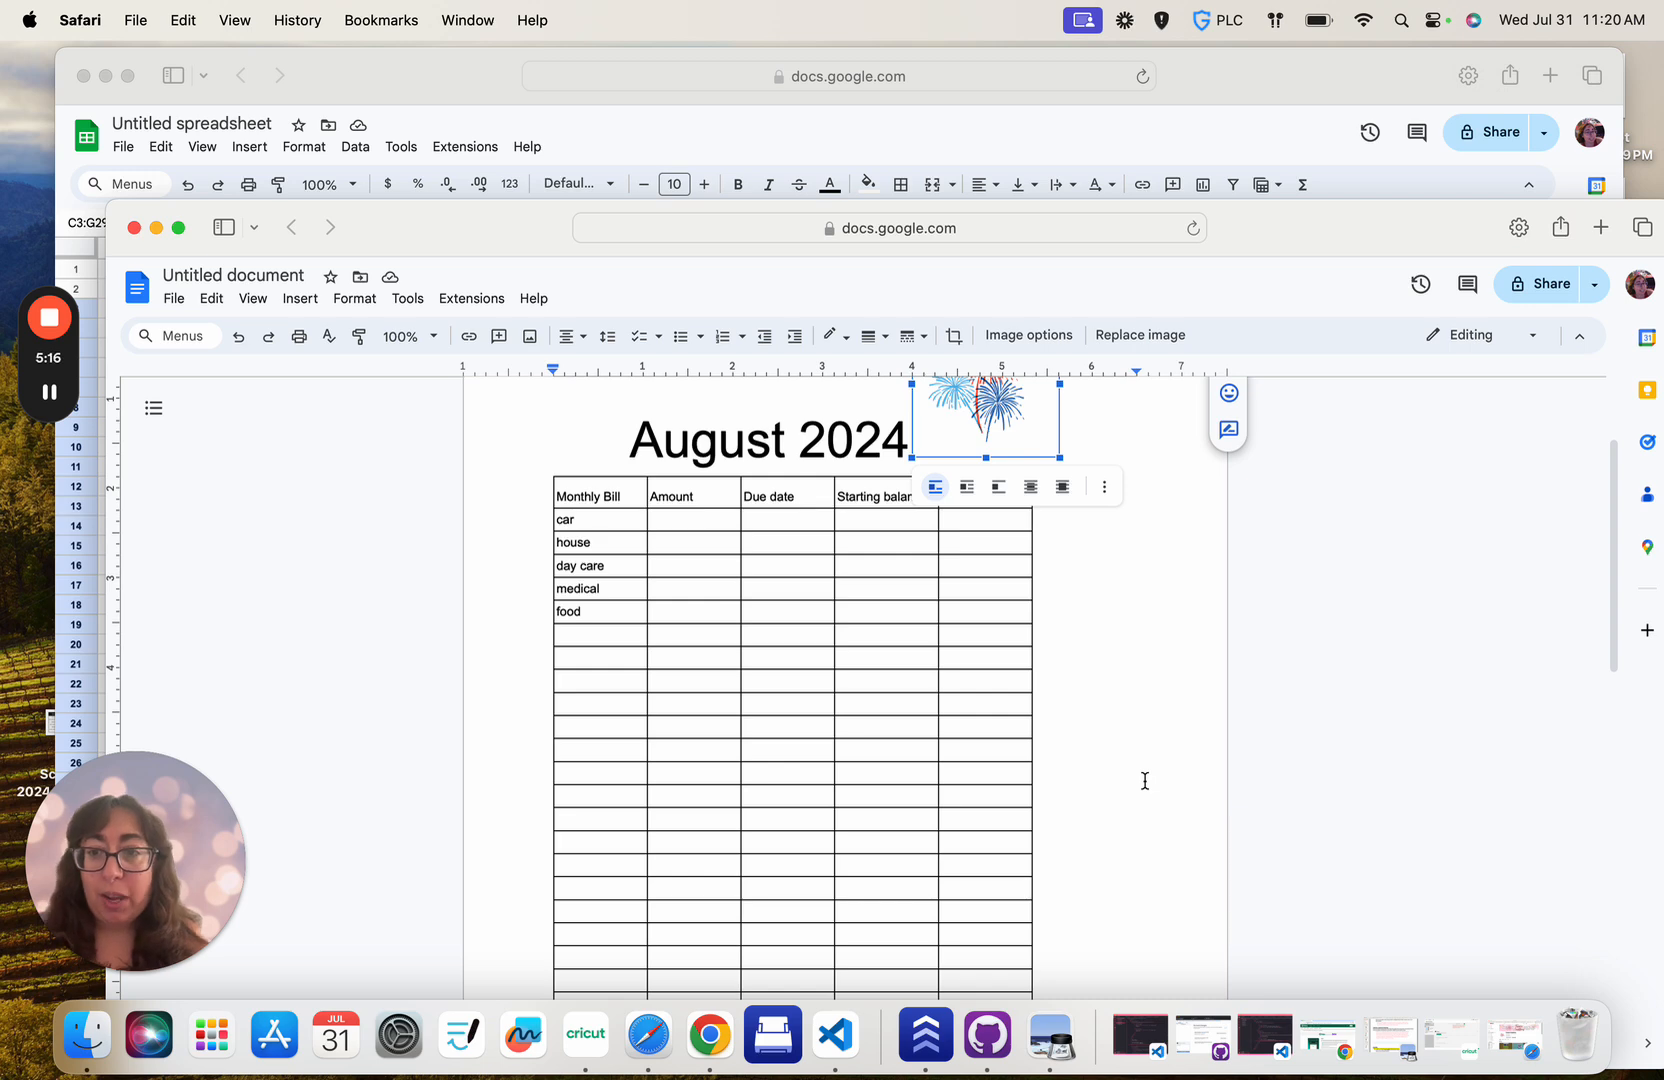
{"action": "scroll", "coordinate": [1145, 781], "scroll_direction": "down", "scroll_amount": 2}
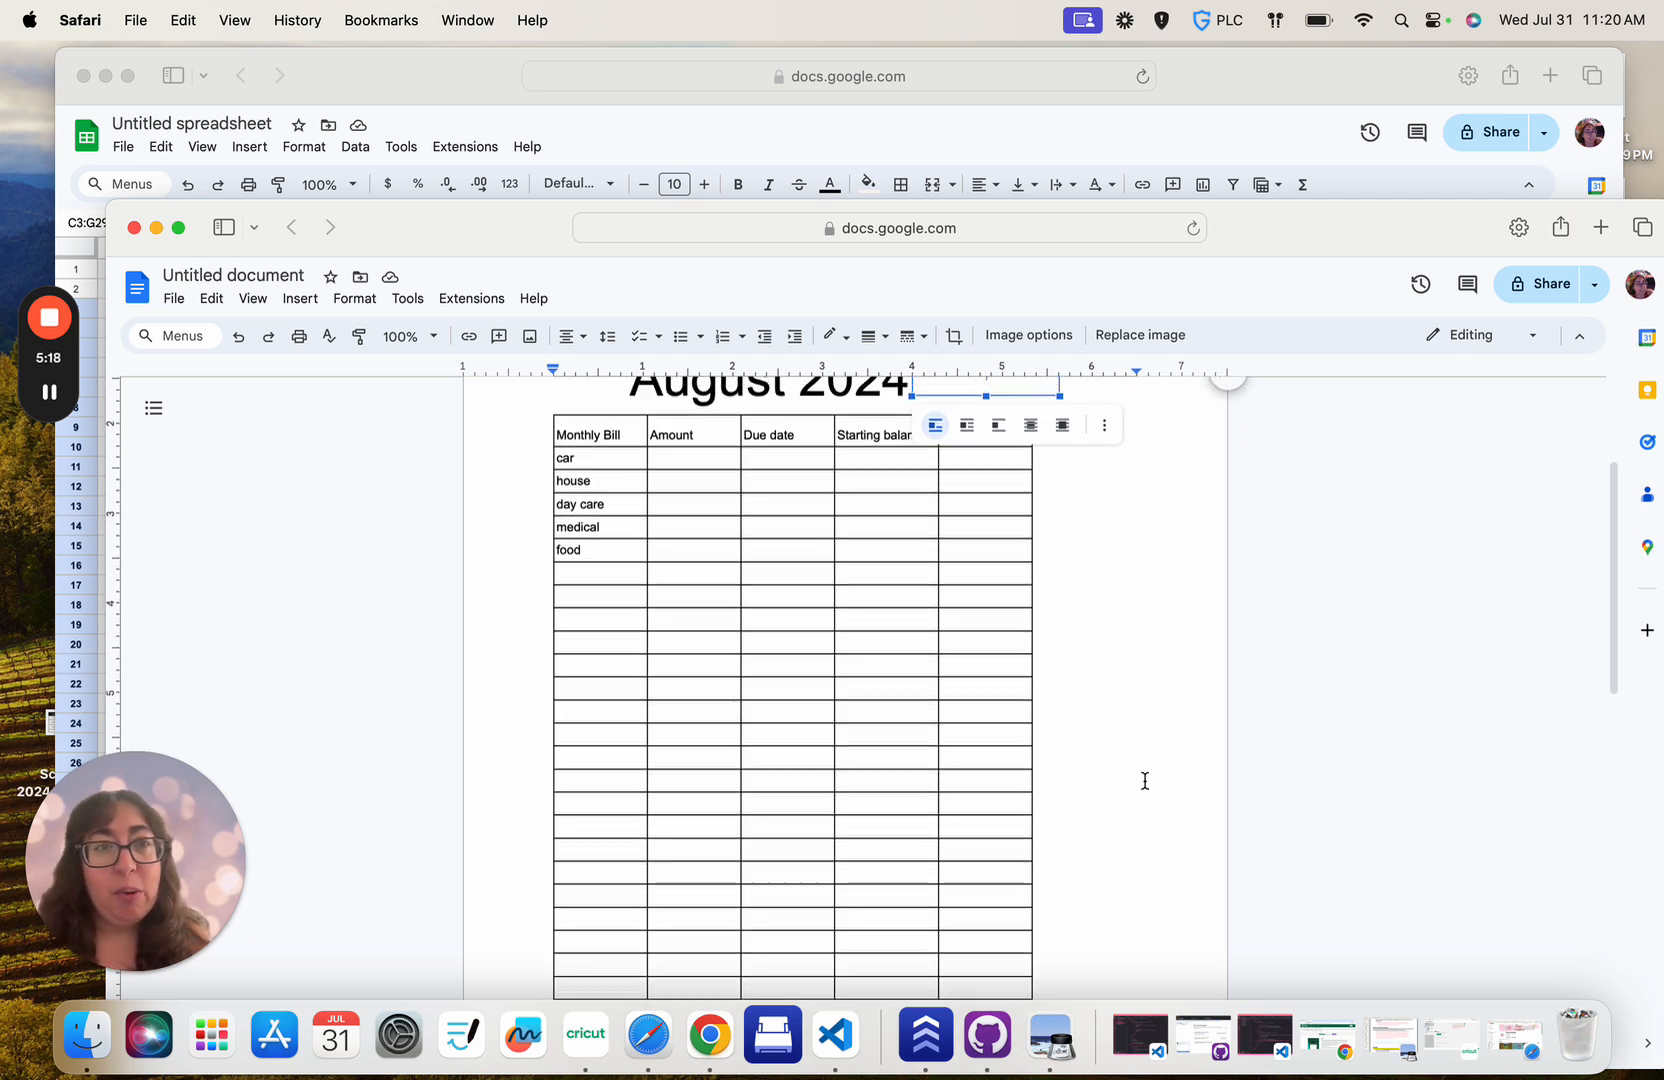
{"action": "scroll", "coordinate": [1145, 781], "scroll_direction": "up", "scroll_amount": 2}
{"action": "scroll", "coordinate": [1145, 781], "scroll_direction": "up", "scroll_amount": 2}
{"action": "scroll", "coordinate": [1145, 781], "scroll_direction": "down", "scroll_amount": 1}
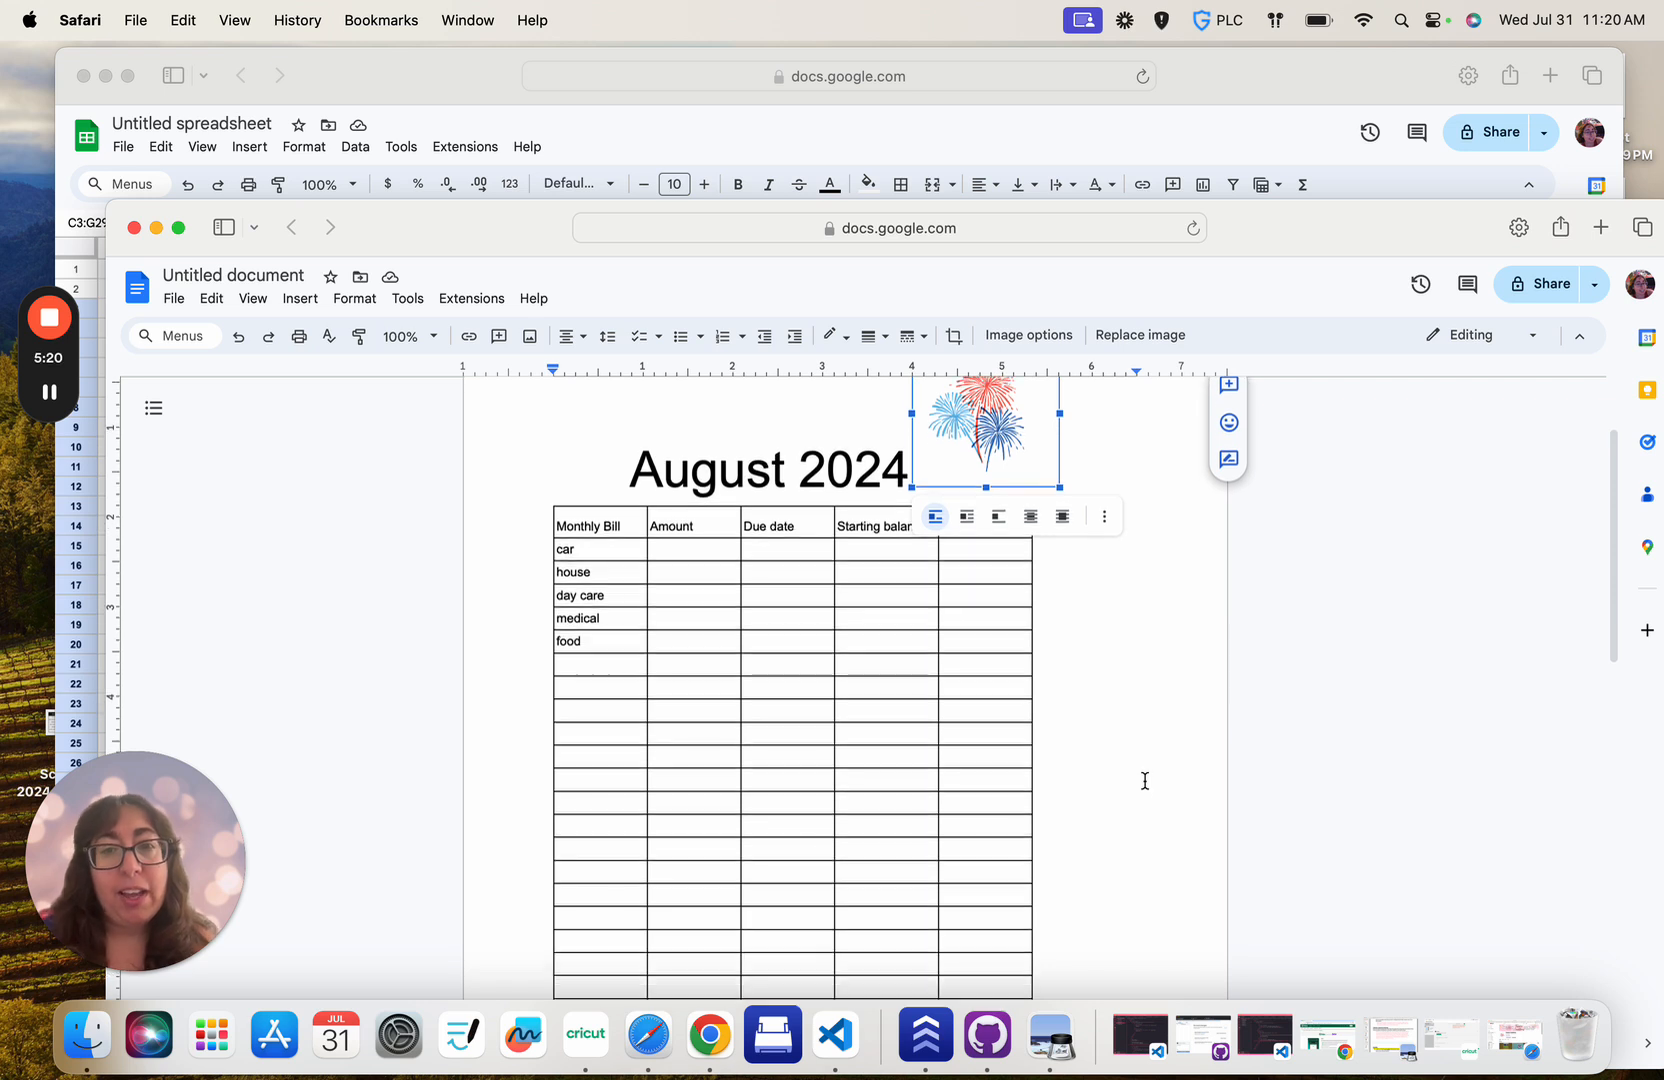